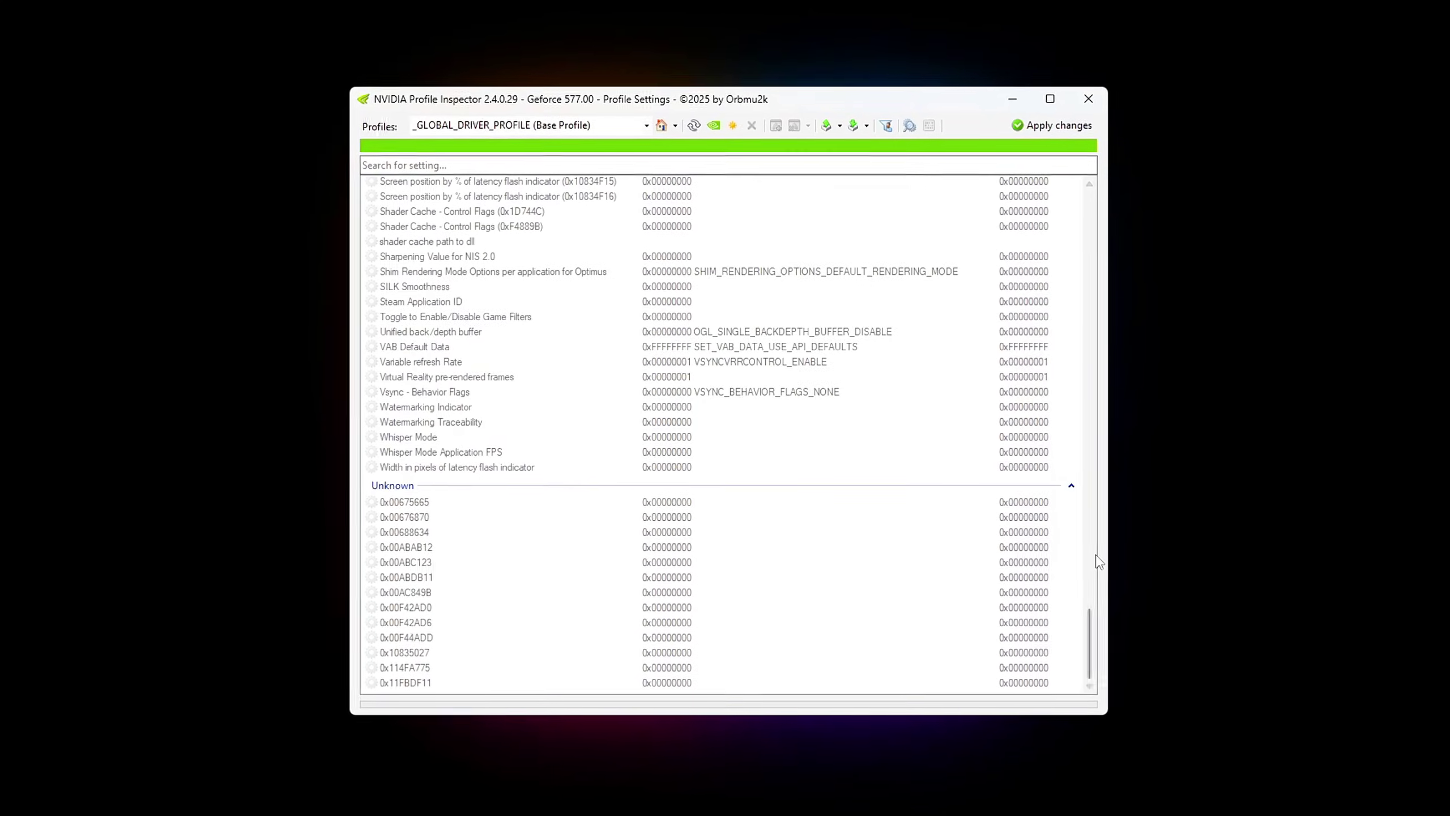
# - Select the global base profile and begin editing the Frame Rate Limiter V3 value
pyautogui.scroll(20, 1099, 562)
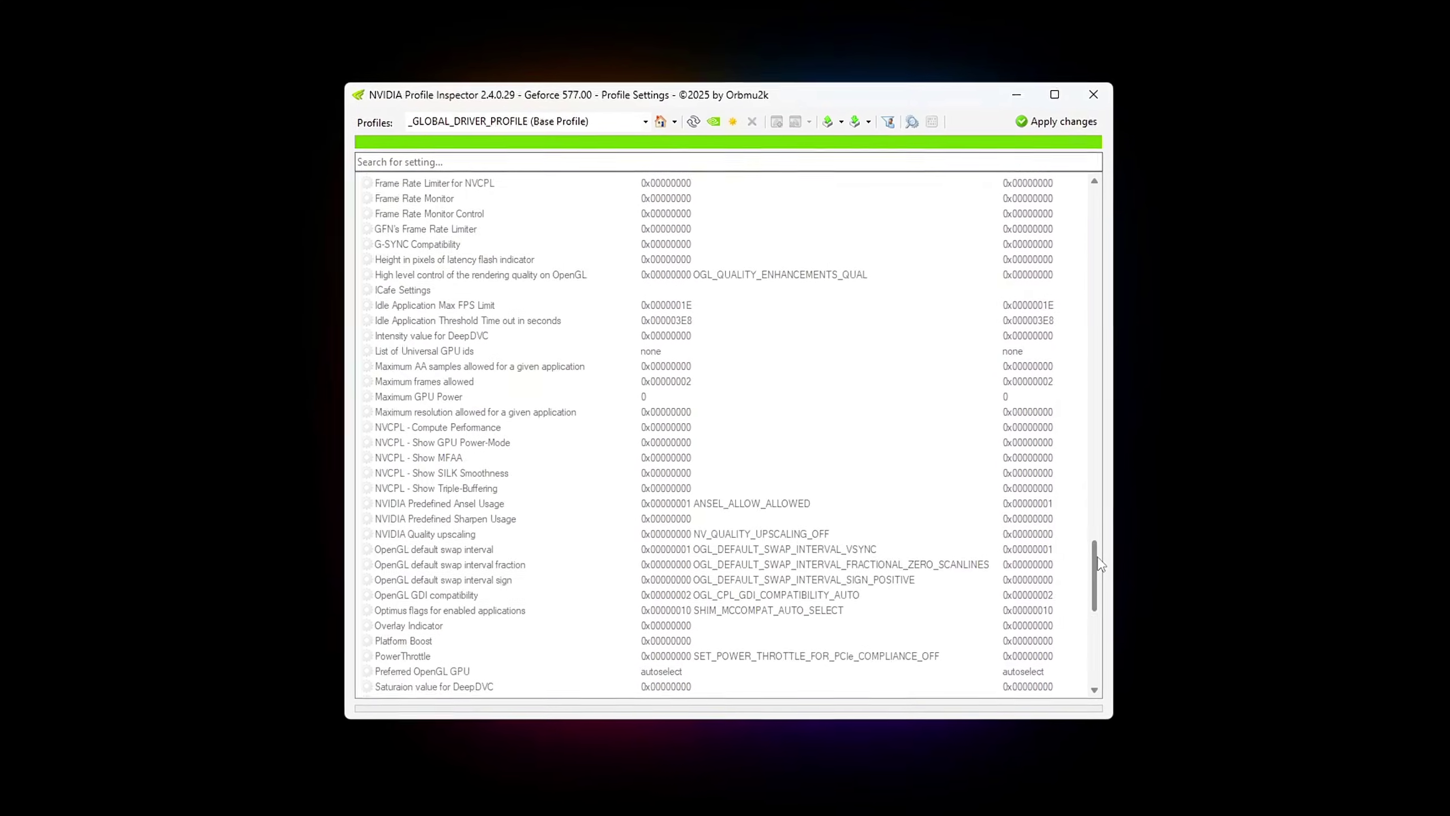
pyautogui.click(581, 109)
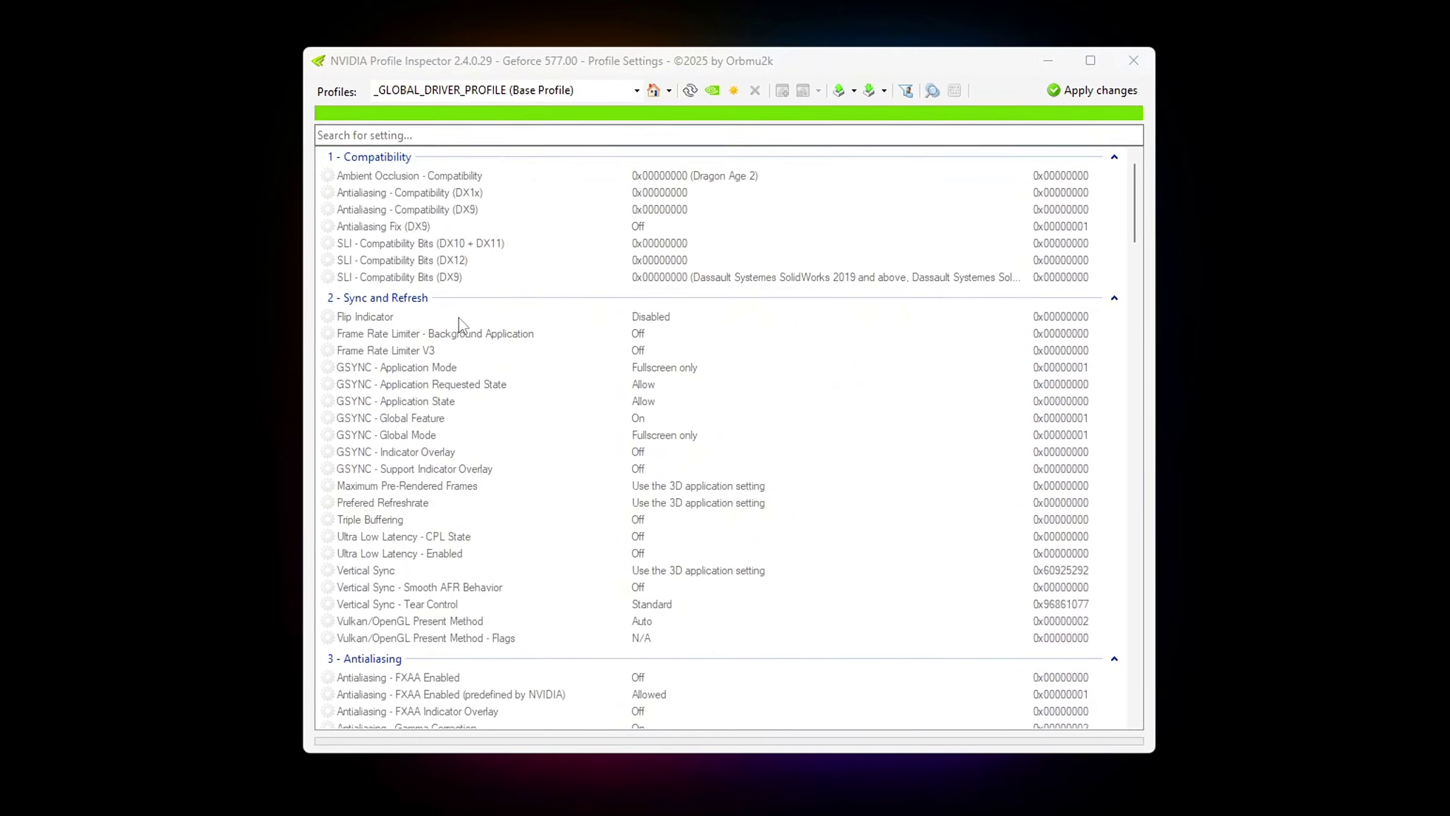
pyautogui.click(443, 349)
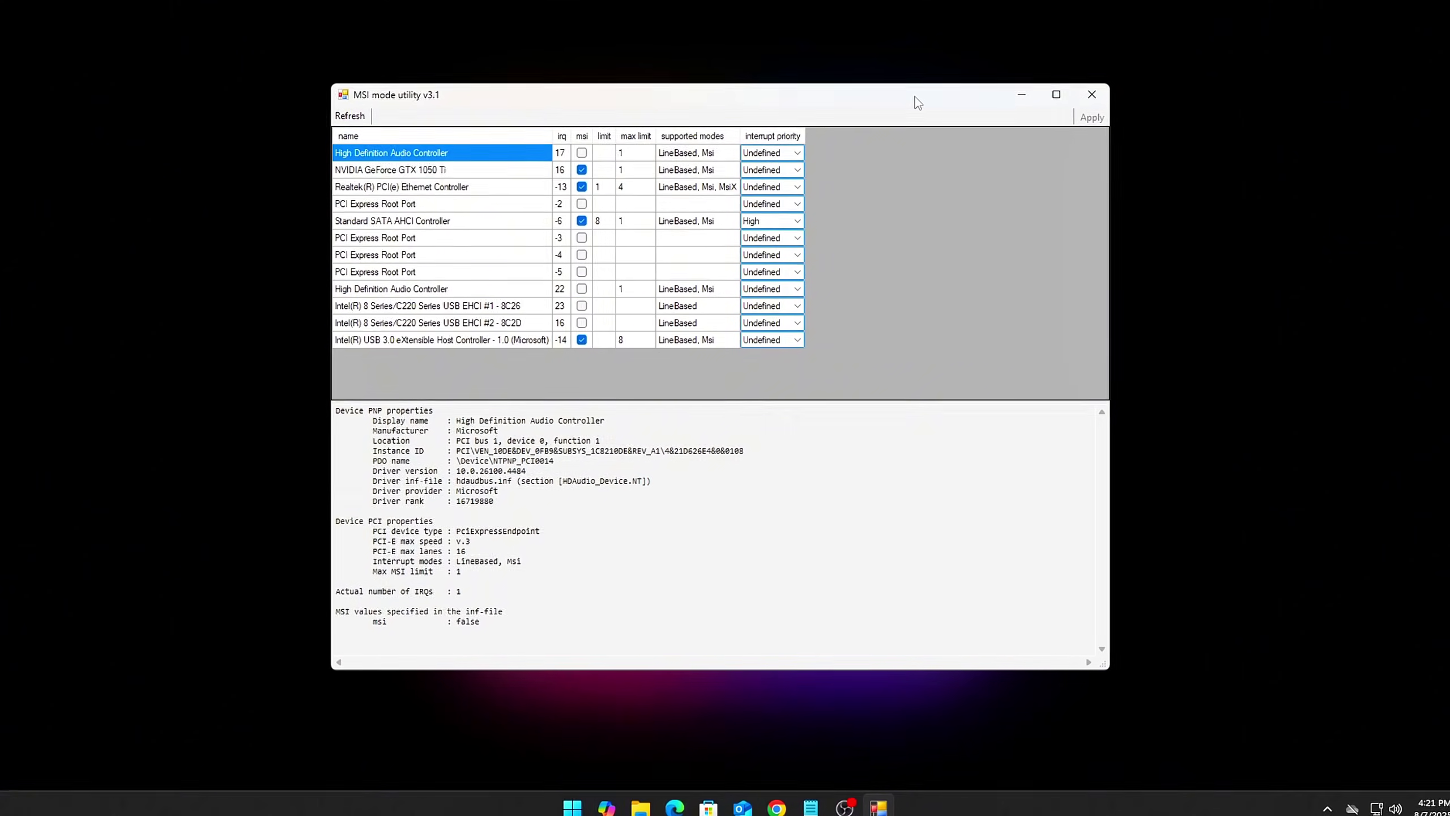
# - Select the GeForce GTX 1050 Ti, toggle MSI mode off and on, and leave interrupt priority unchanged
pyautogui.click(525, 177)
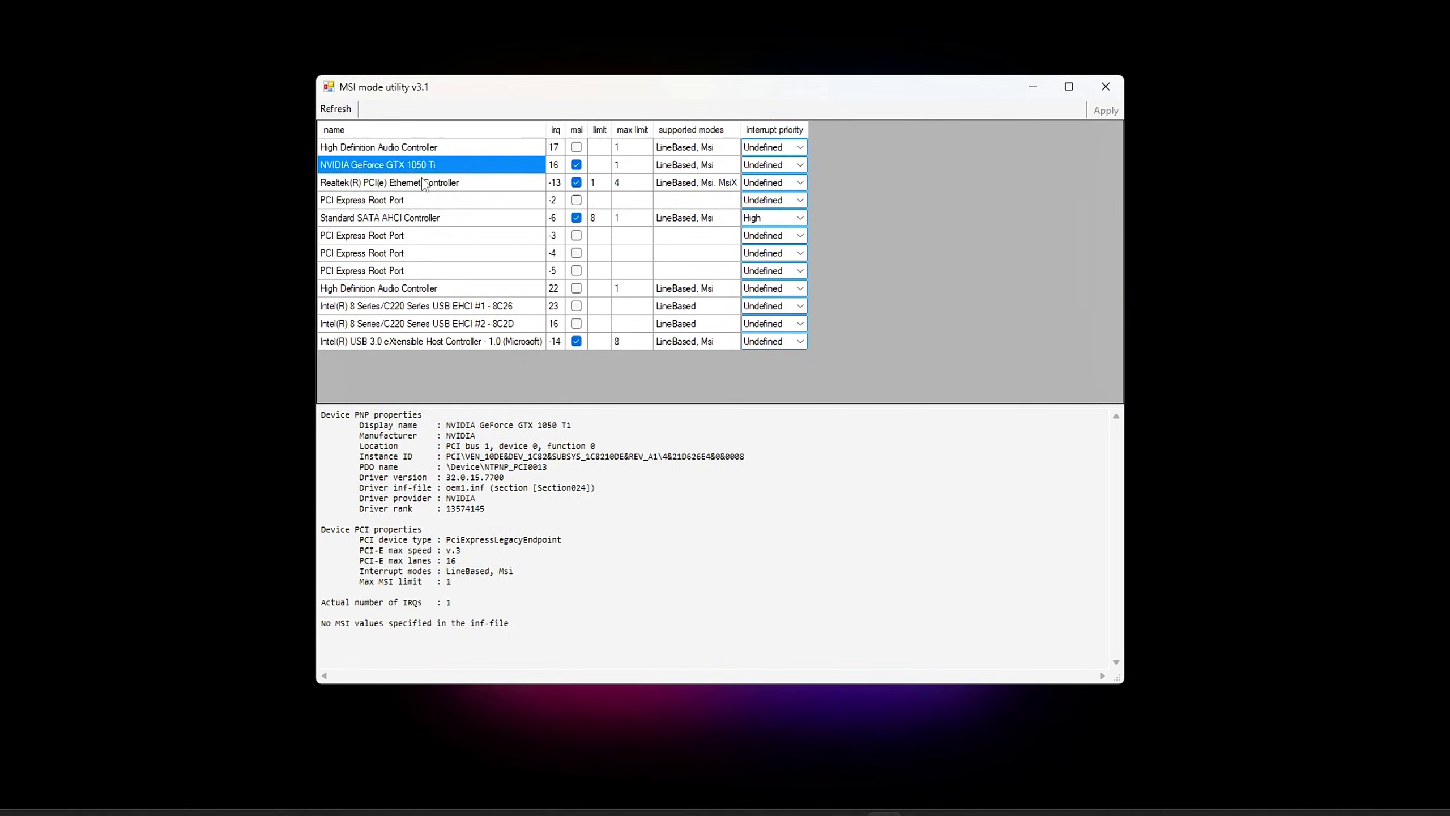
pyautogui.click(578, 166)
pyautogui.click(577, 165)
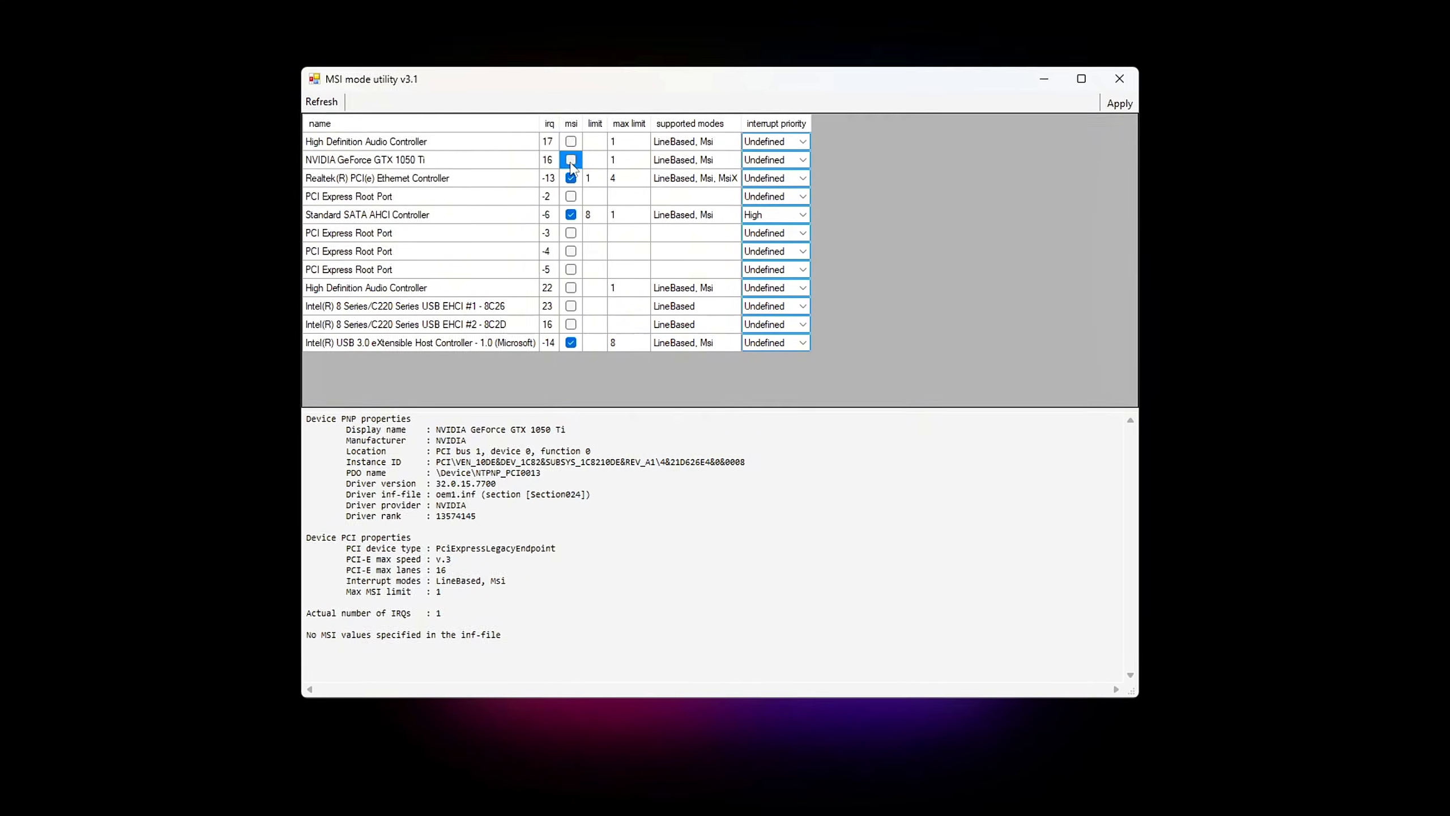
pyautogui.click(439, 152)
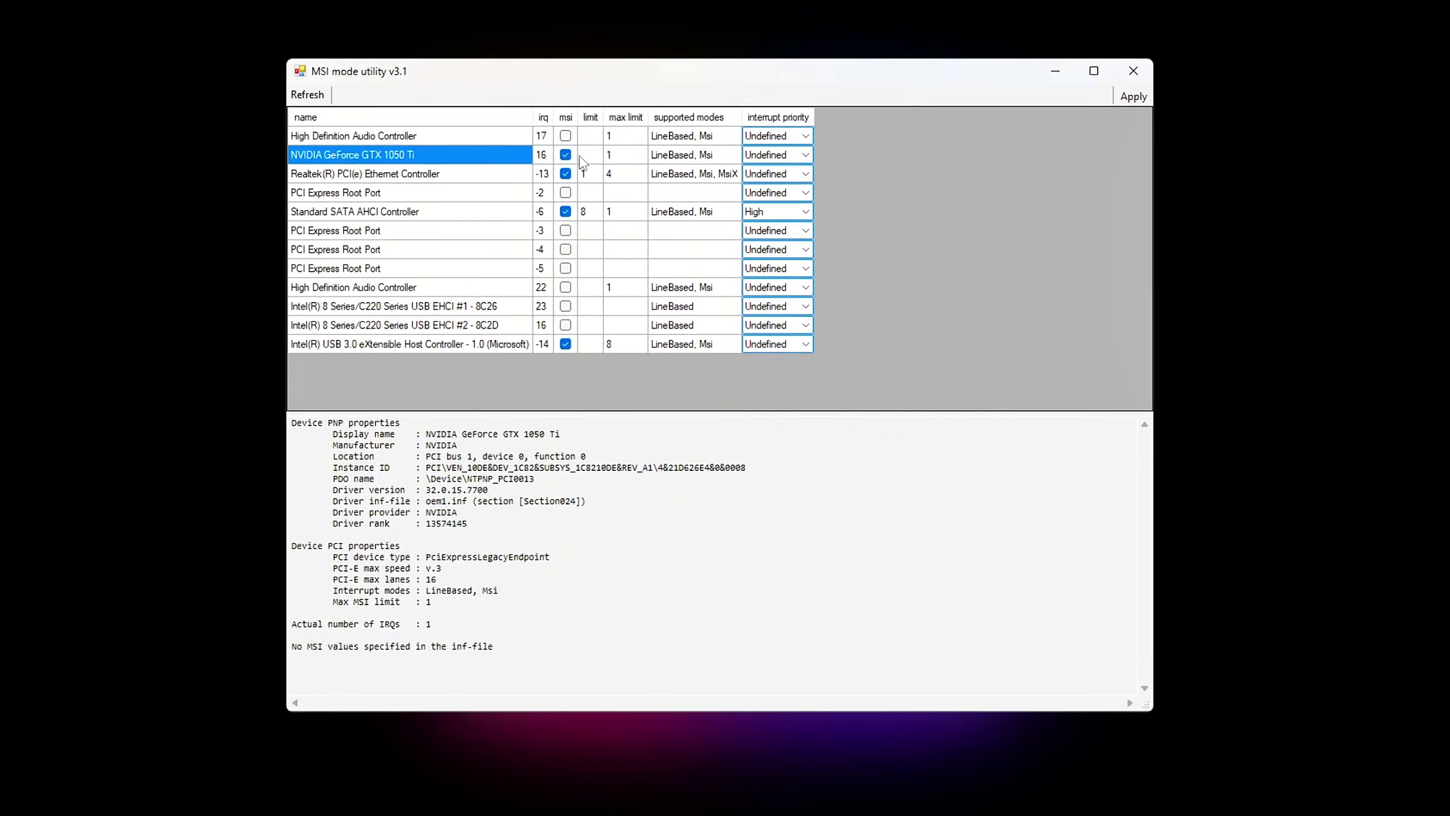
pyautogui.click(786, 159)
pyautogui.click(781, 204)
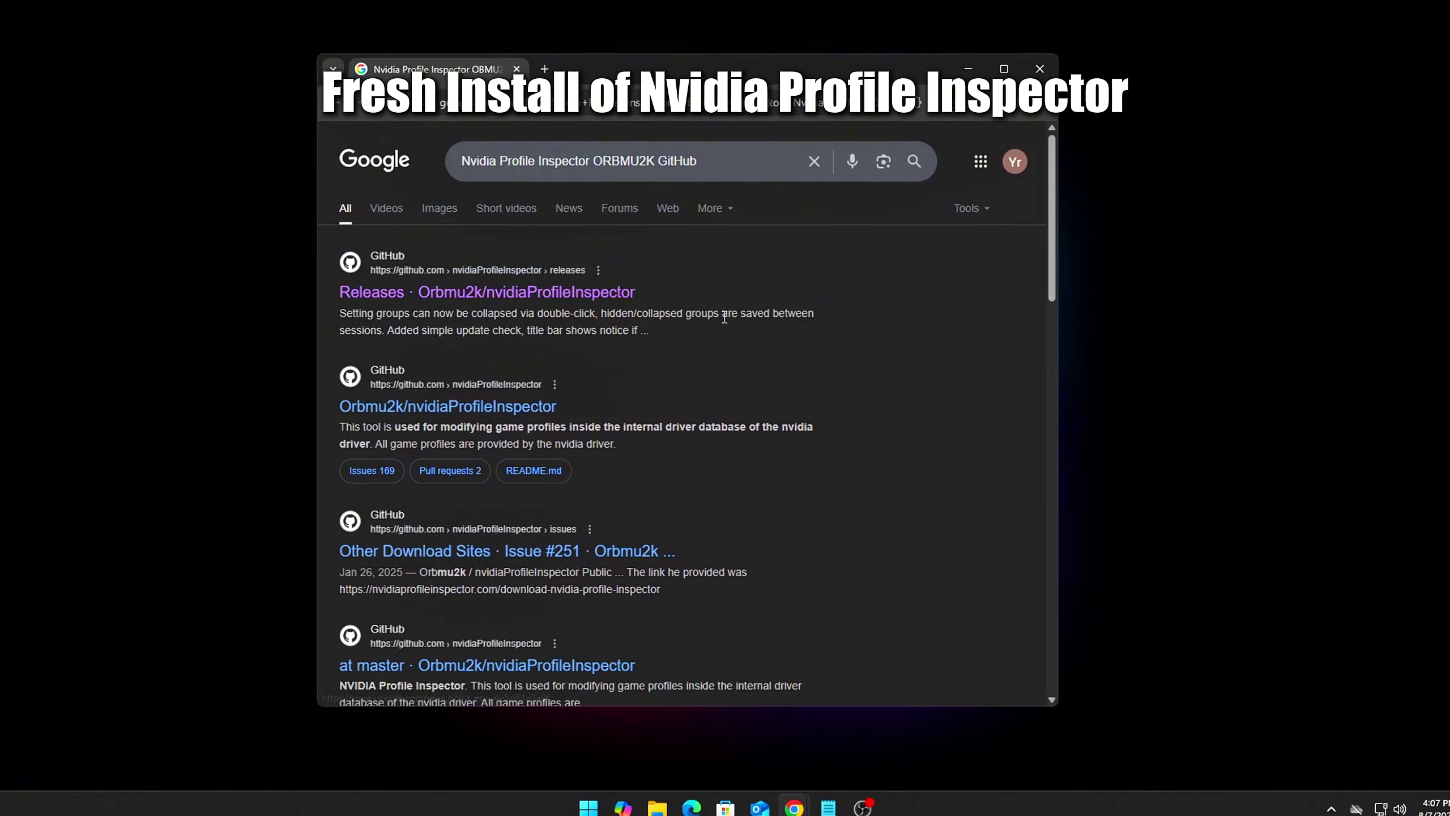
# - Open the nvidiaProfileInspector releases page full-screen and expand the 2.4.0.29 assets
pyautogui.click(489, 351)
pyautogui.click(1019, 57)
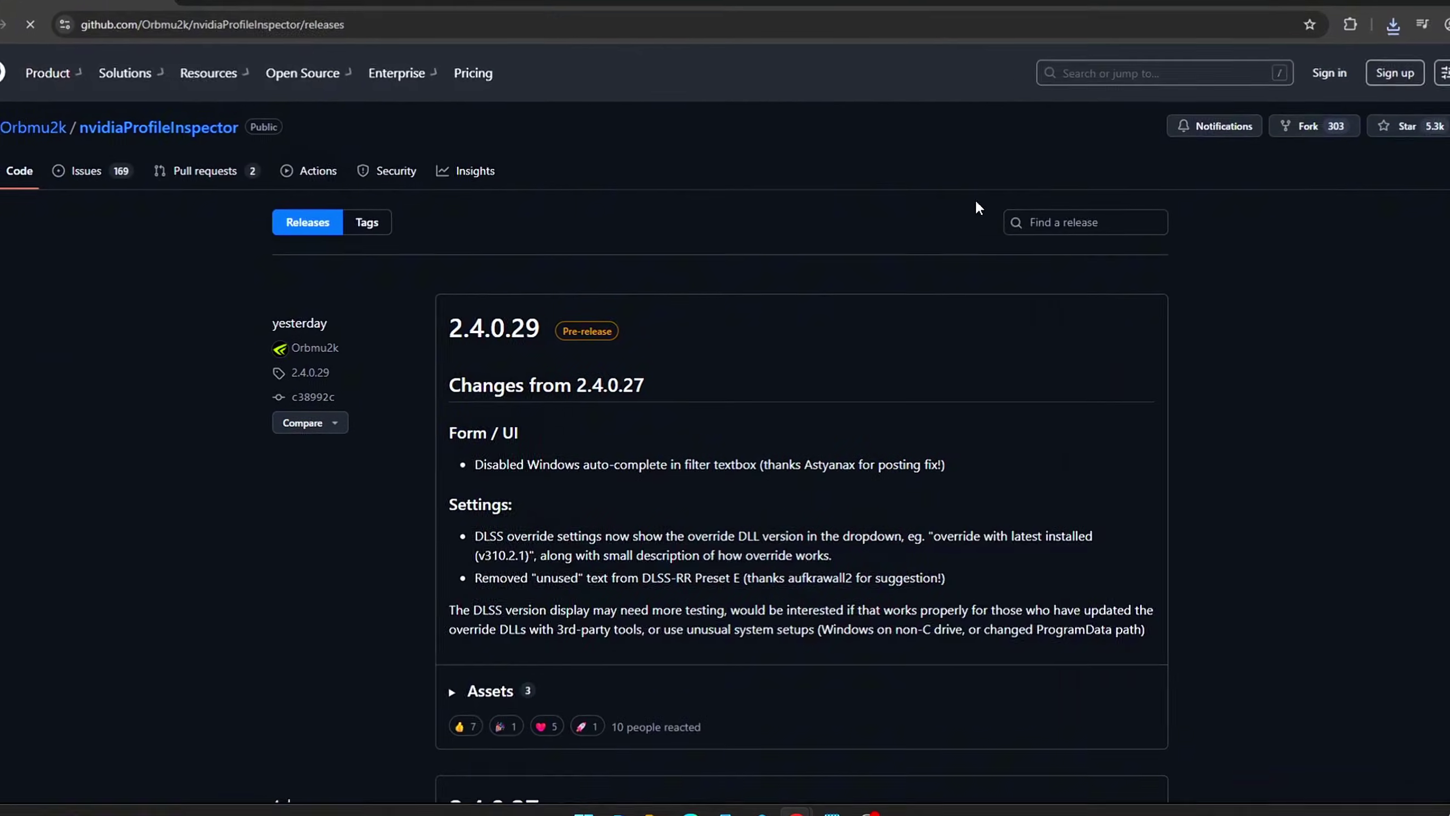
pyautogui.scroll(-6, 1309, 251)
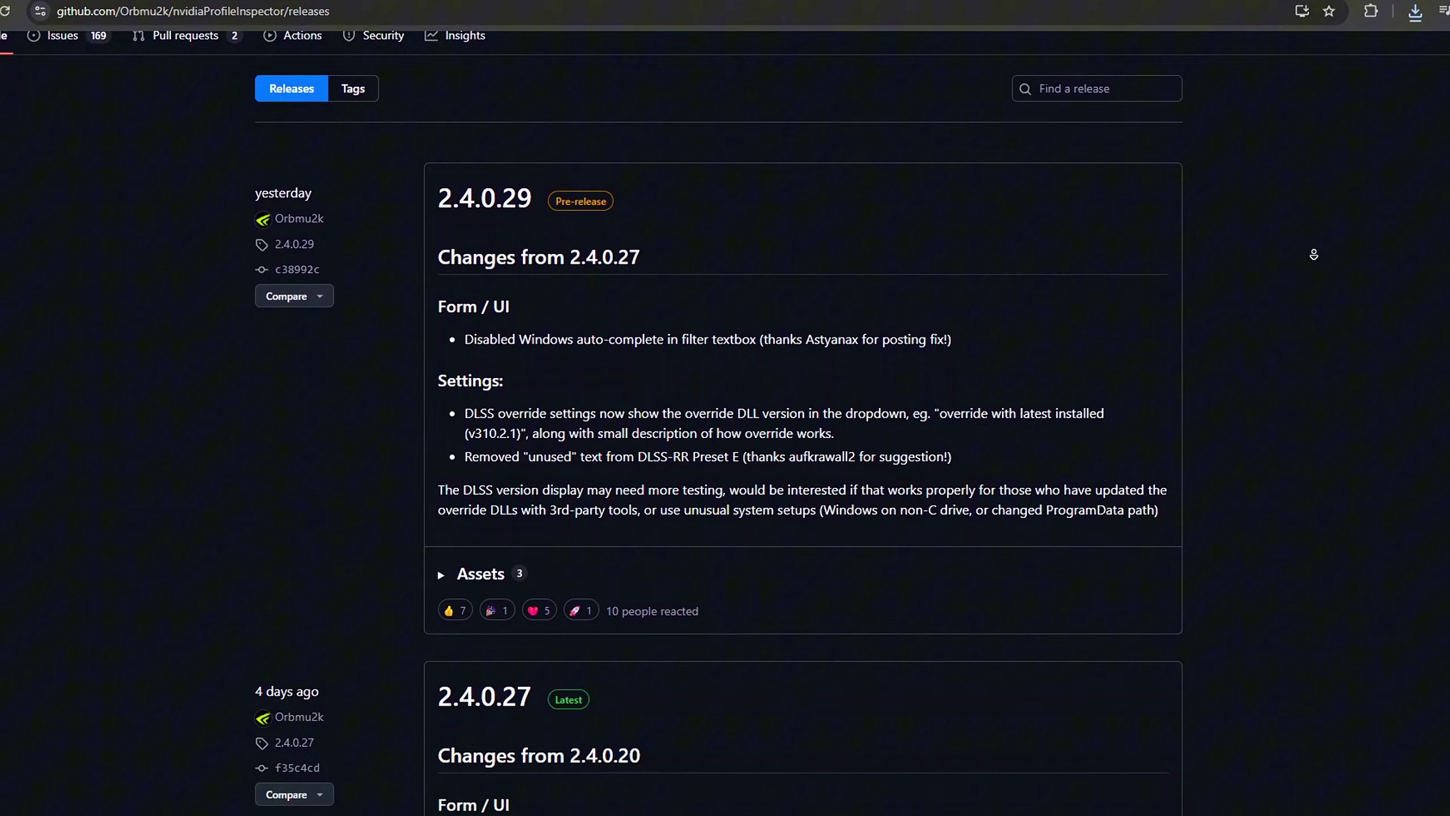
pyautogui.scroll(-10, 1327, 251)
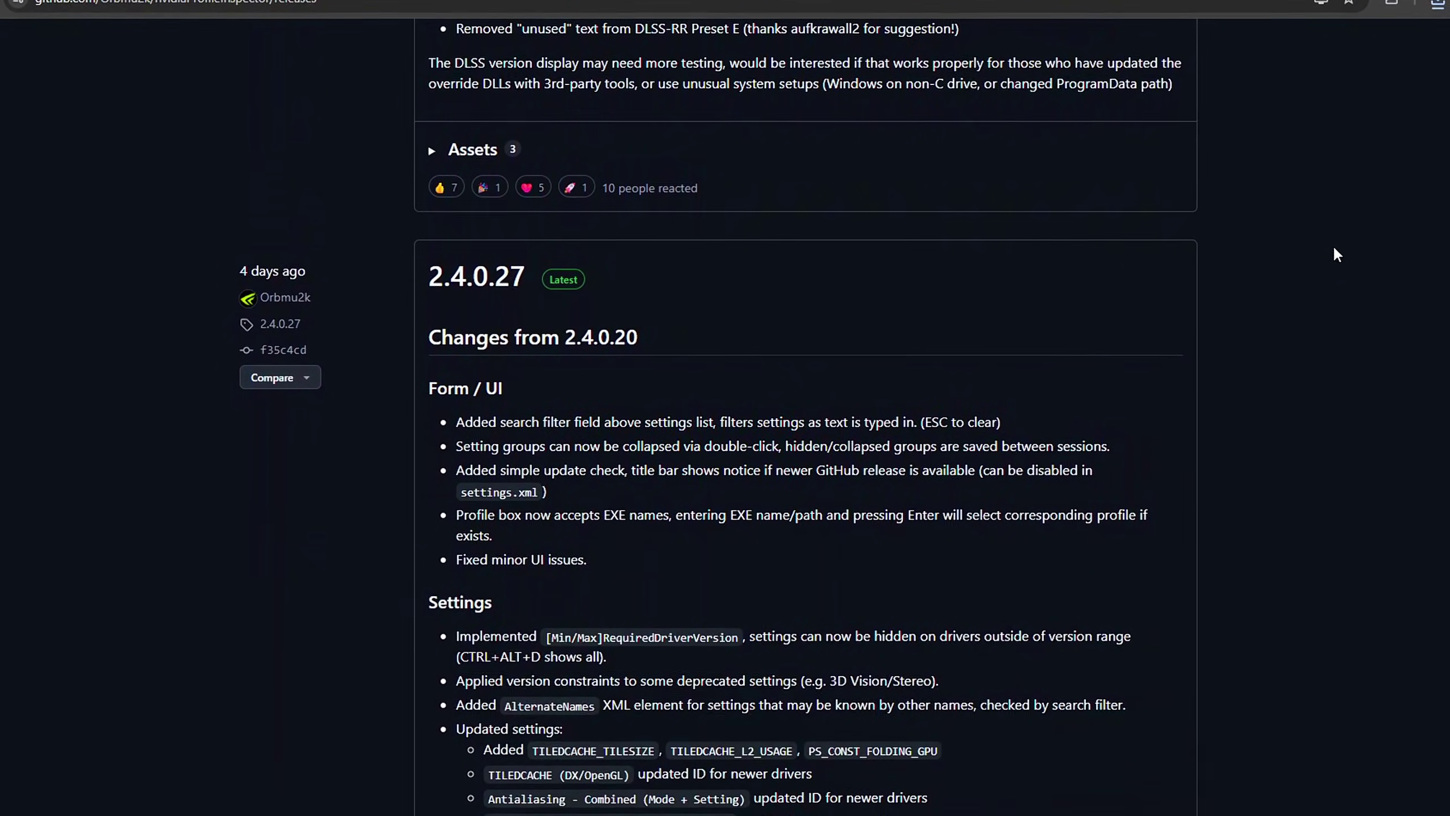
pyautogui.scroll(-10, 1332, 331)
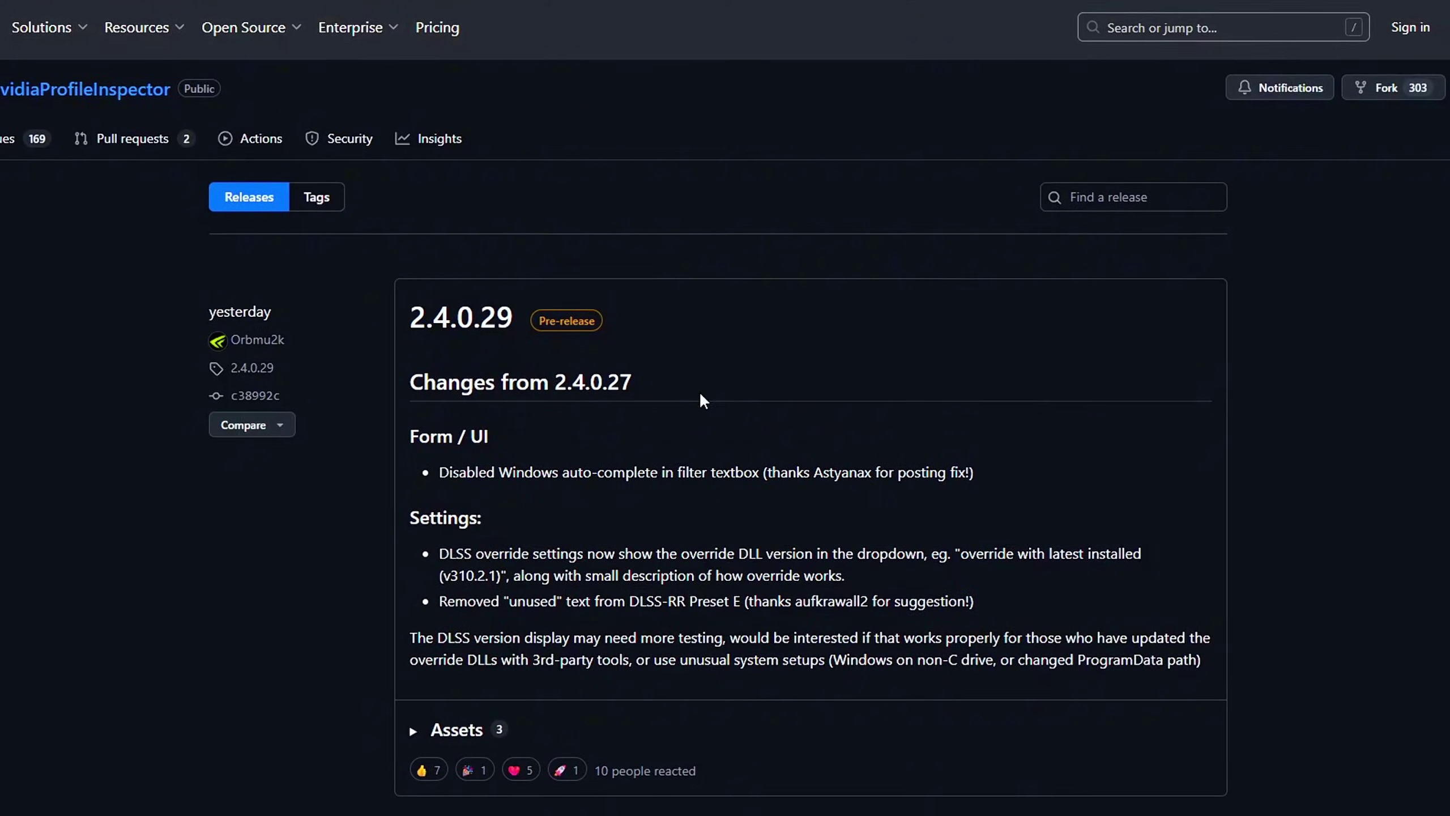
pyautogui.scroll(-5, 421, 680)
pyautogui.scroll(2, 556, 226)
pyautogui.moveTo(510, 130); pyautogui.dragTo(266, 260)
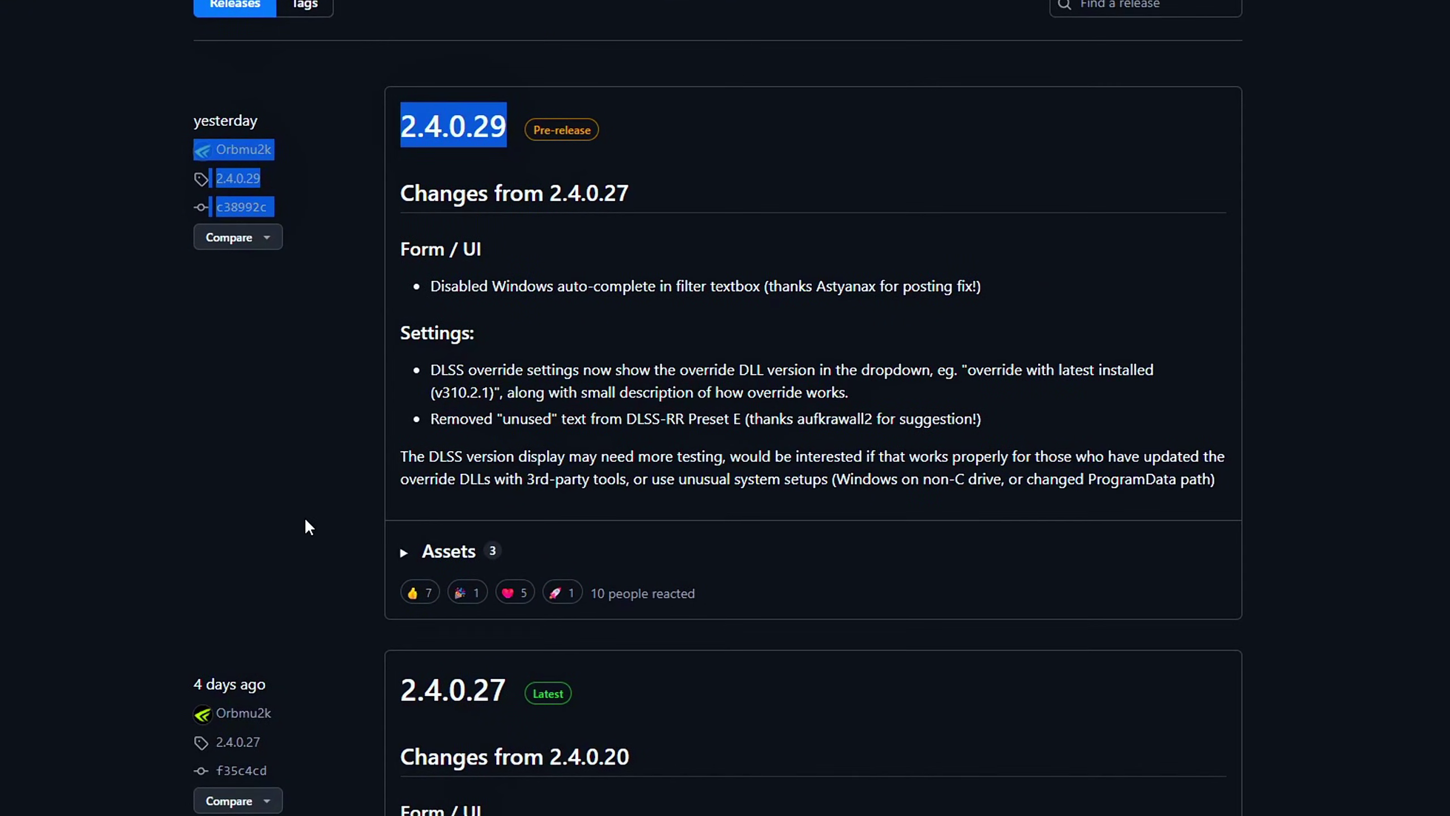
pyautogui.click(396, 550)
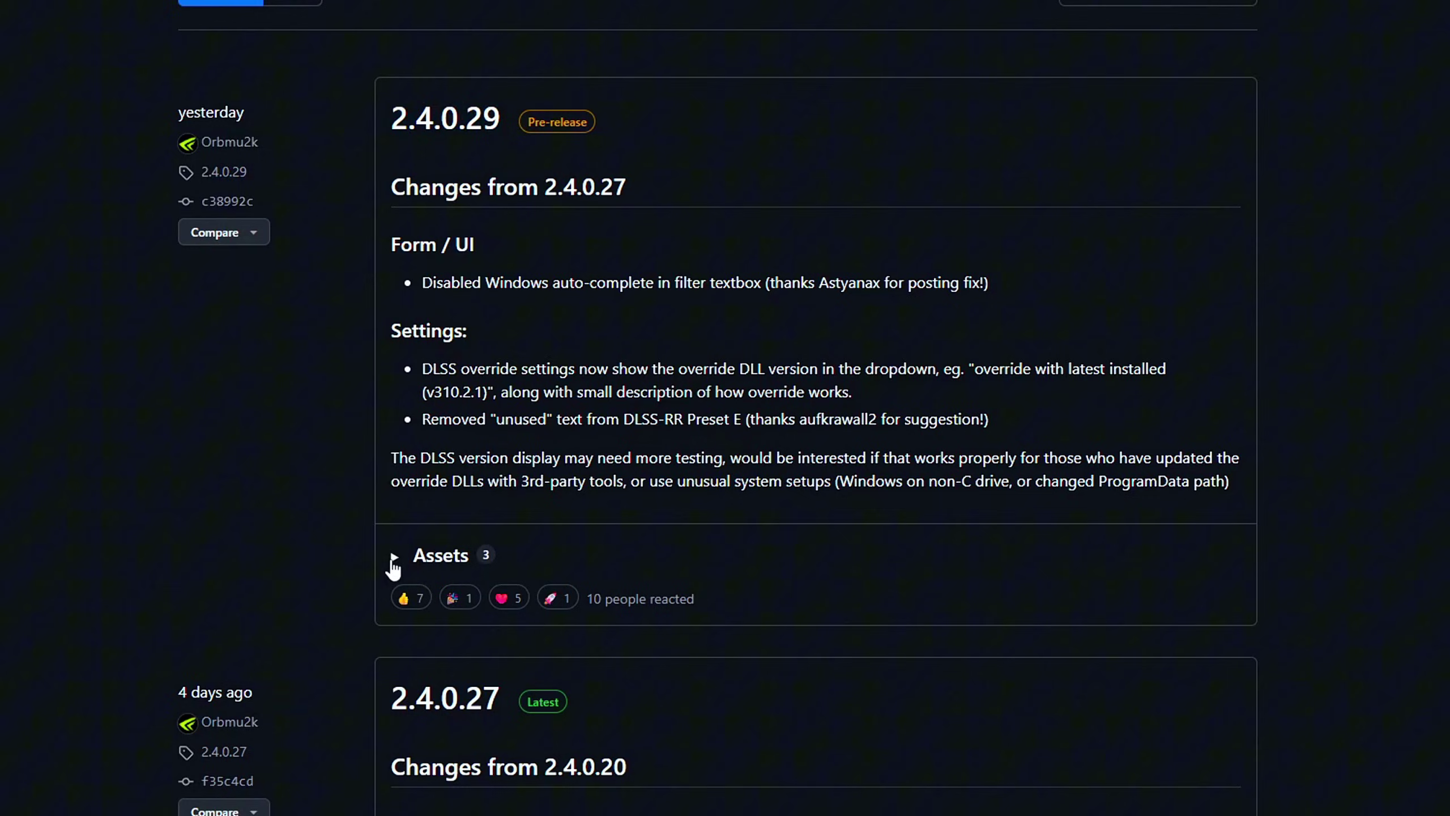
pyautogui.click(392, 557)
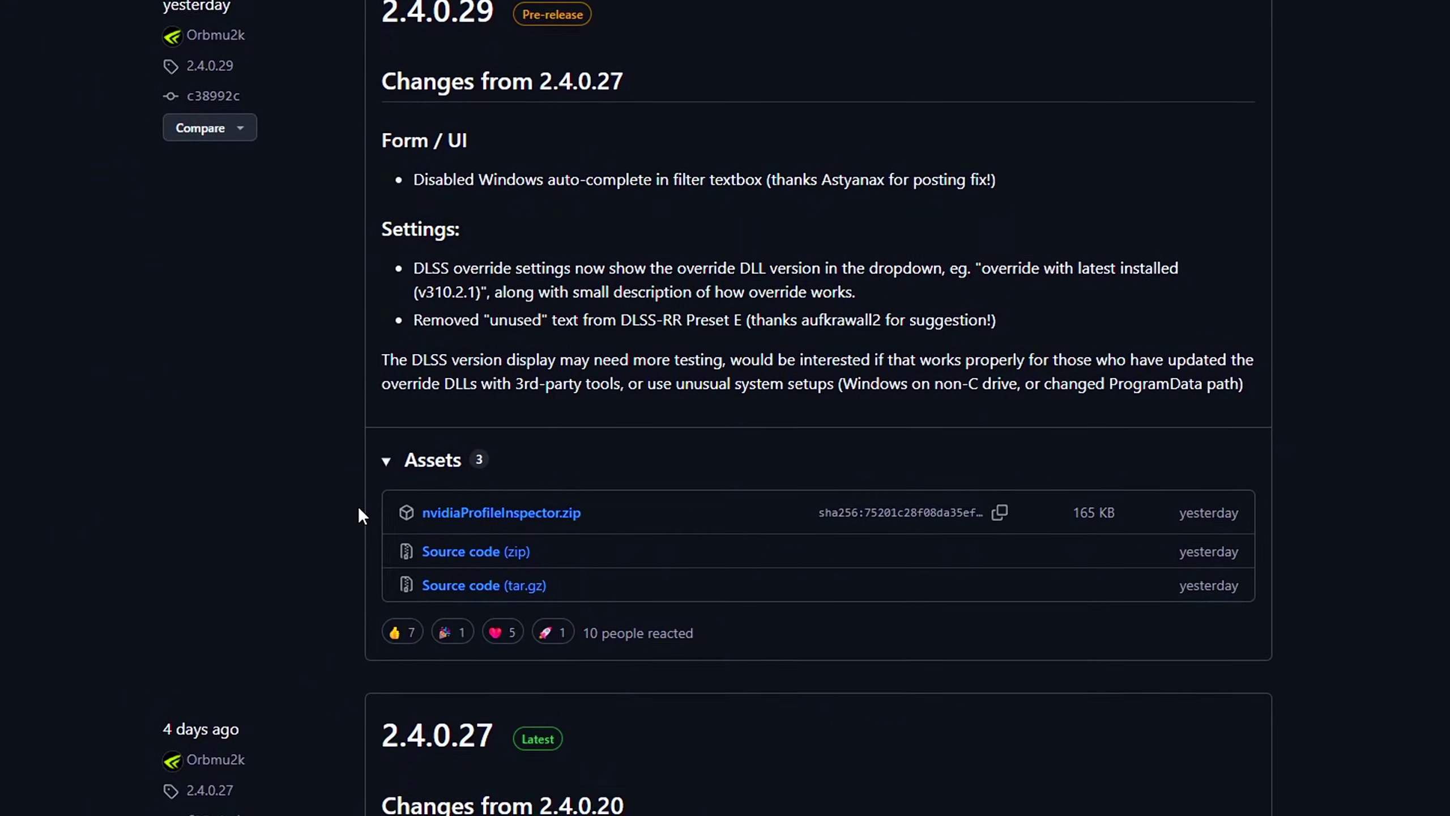
pyautogui.moveTo(394, 583); pyautogui.dragTo(598, 691)
pyautogui.click(633, 470)
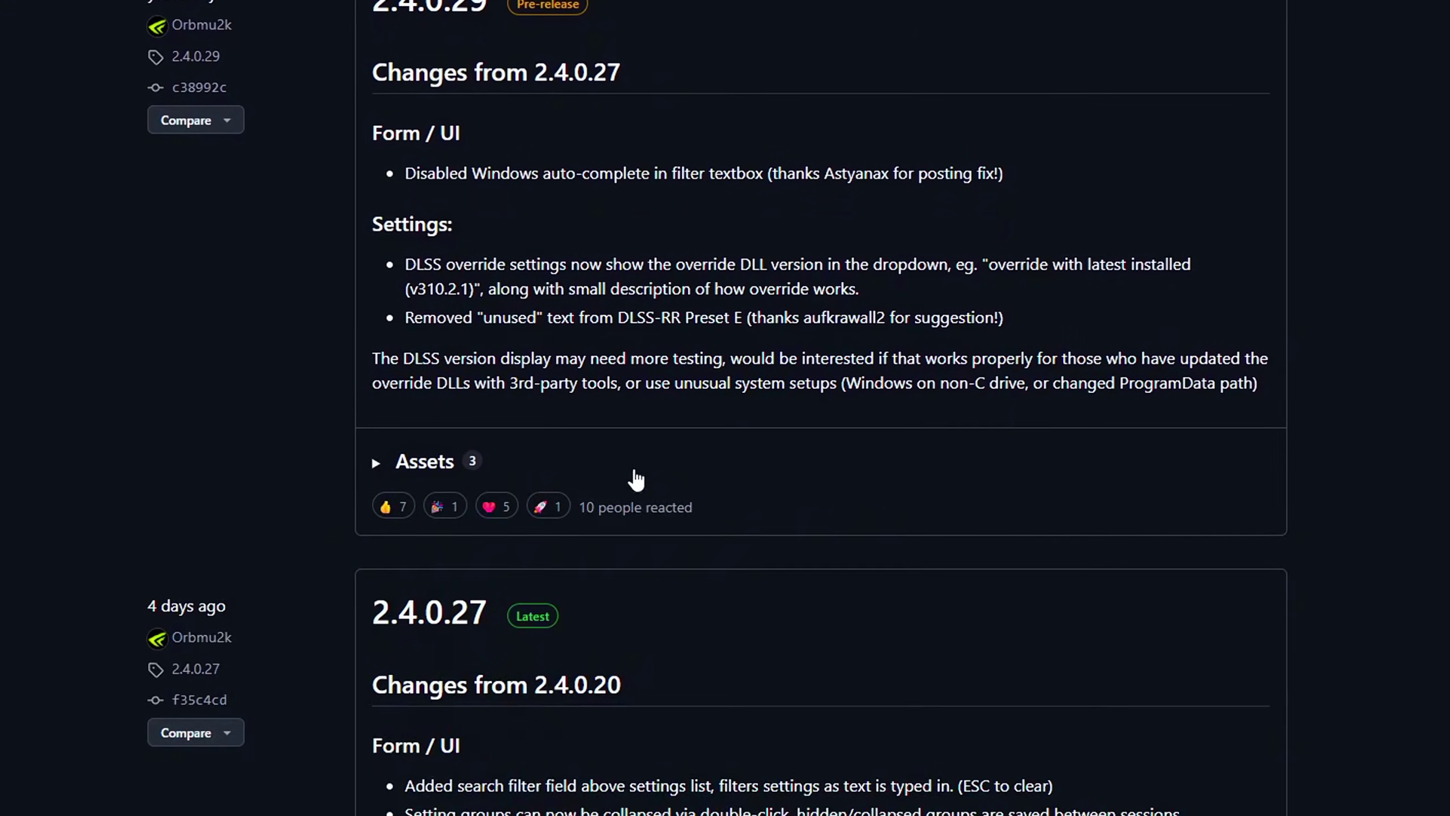
pyautogui.click(391, 462)
pyautogui.moveTo(603, 513); pyautogui.dragTo(491, 517)
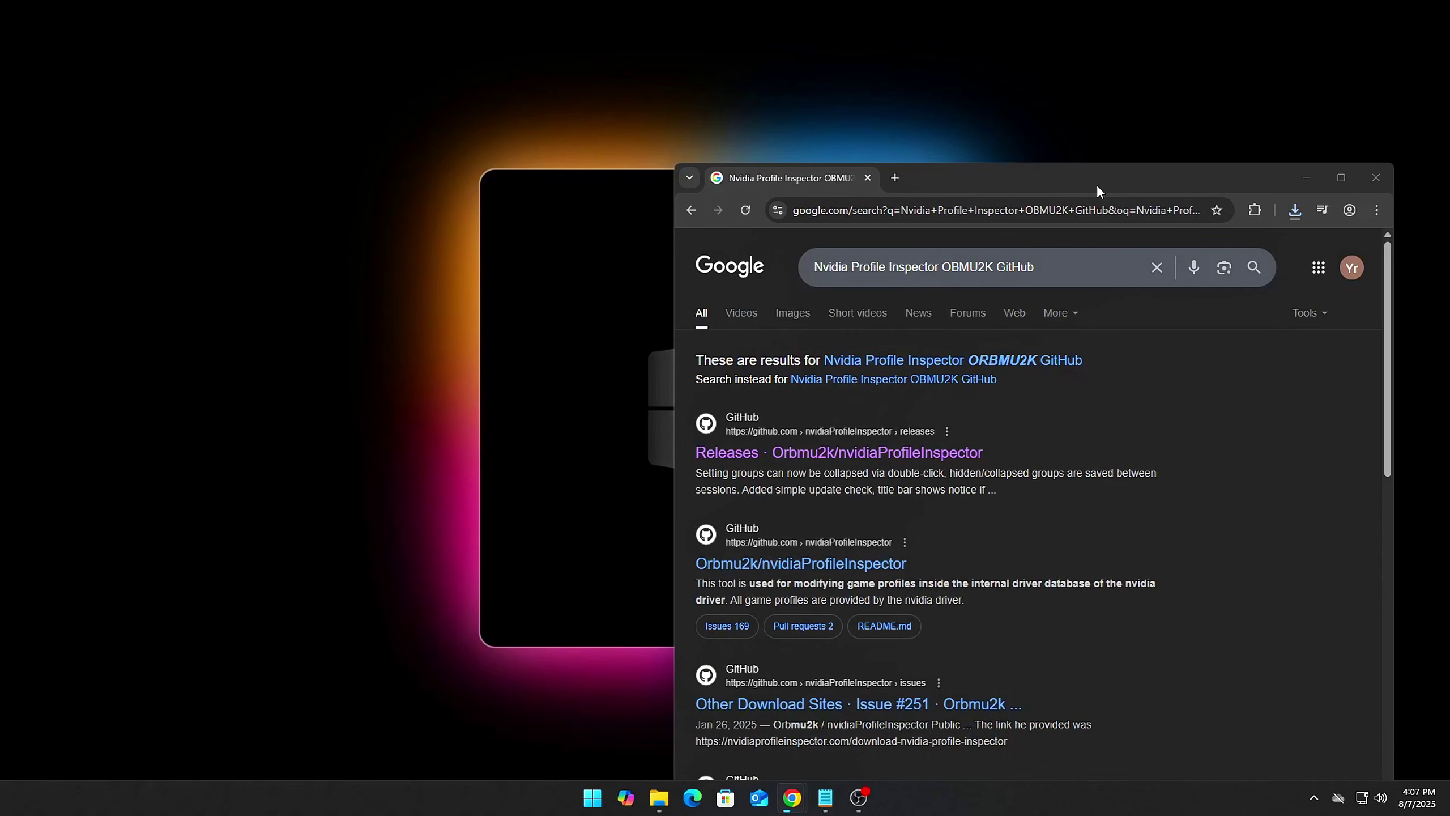
# - Reopen the releases page in a maximized browser and expand the 2.4.0.29 assets again
pyautogui.moveTo(1098, 187); pyautogui.dragTo(800, 72)
pyautogui.click(714, 261)
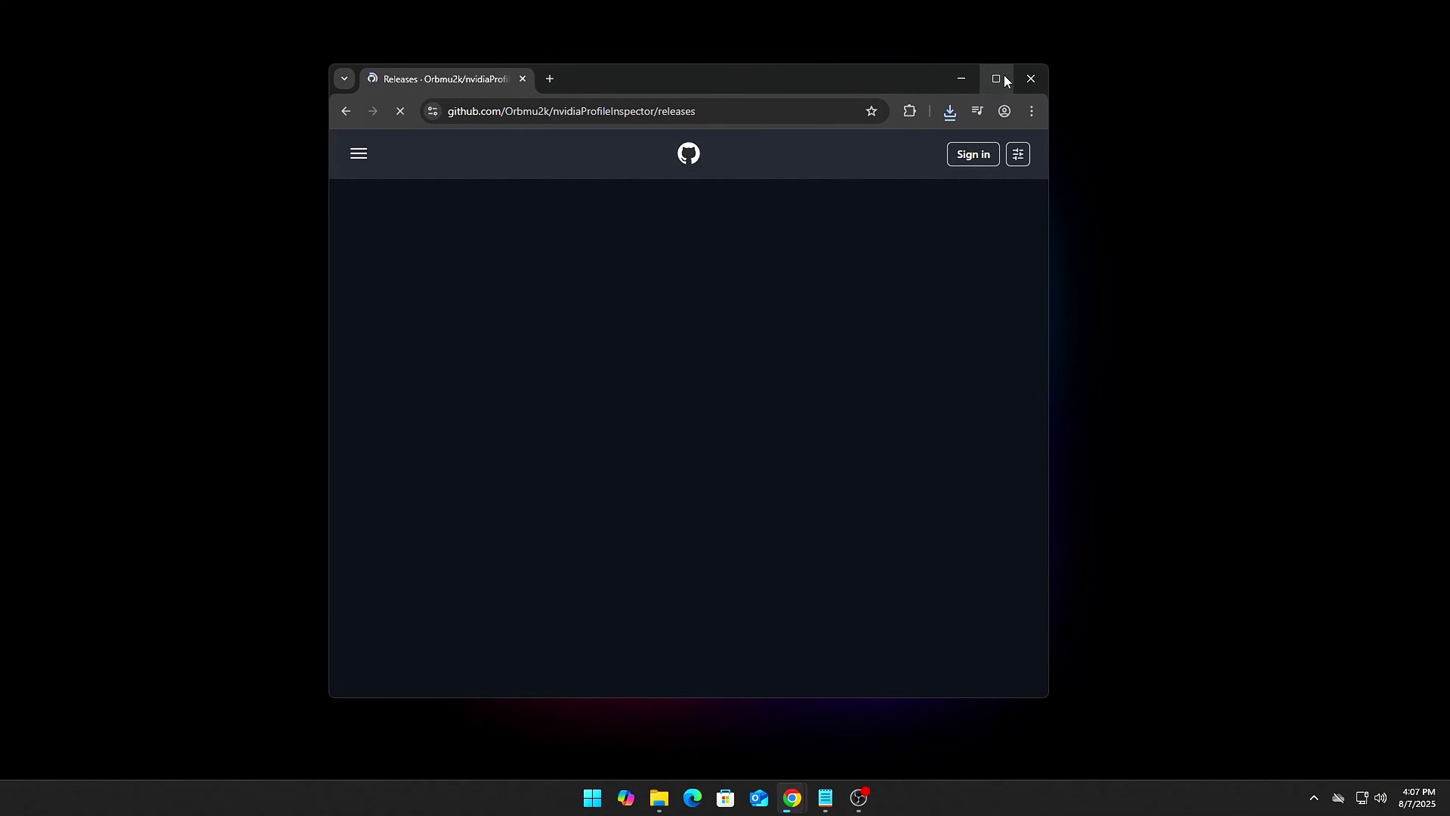
pyautogui.click(1000, 77)
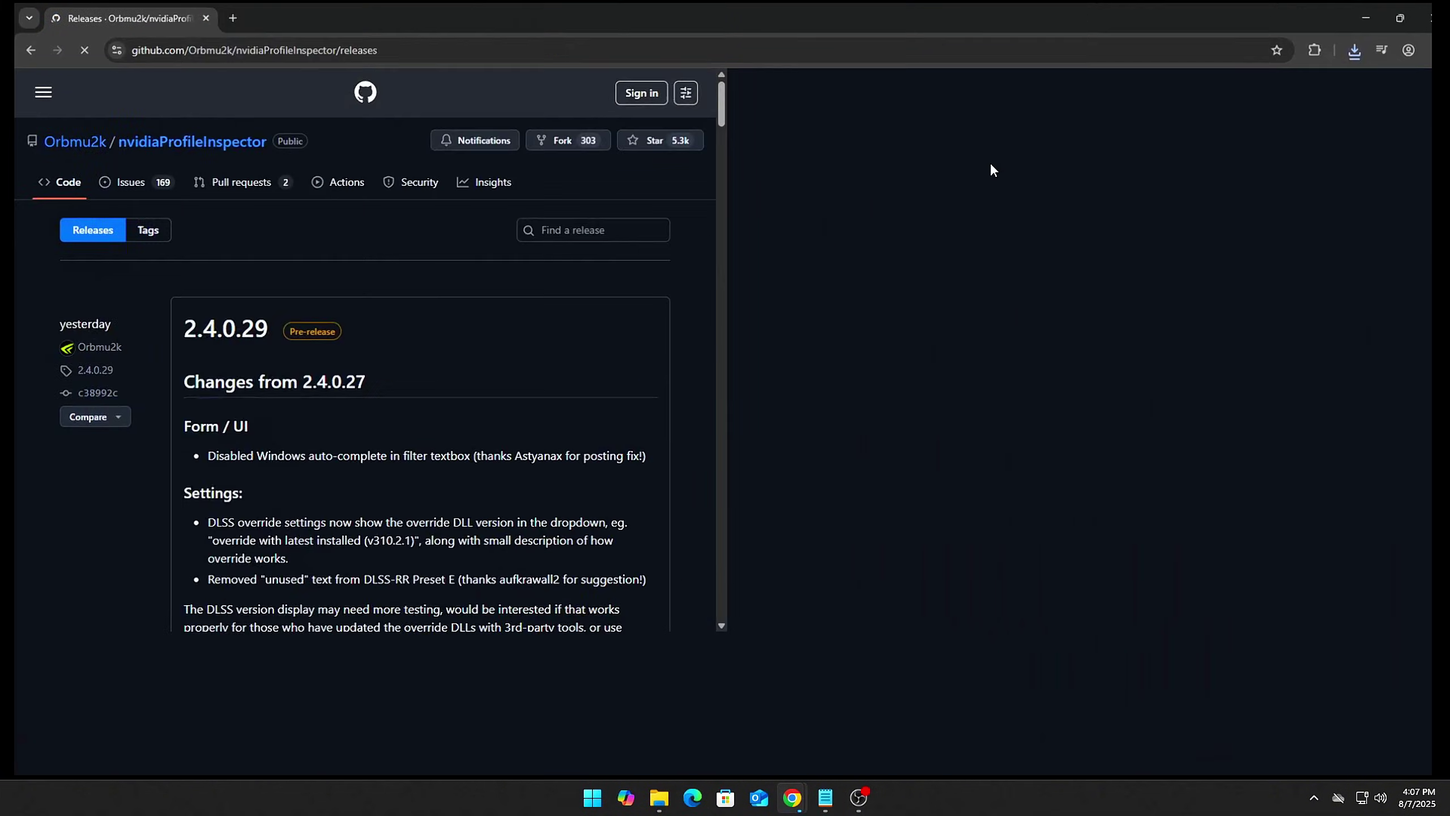
pyautogui.middleClick(1259, 229)
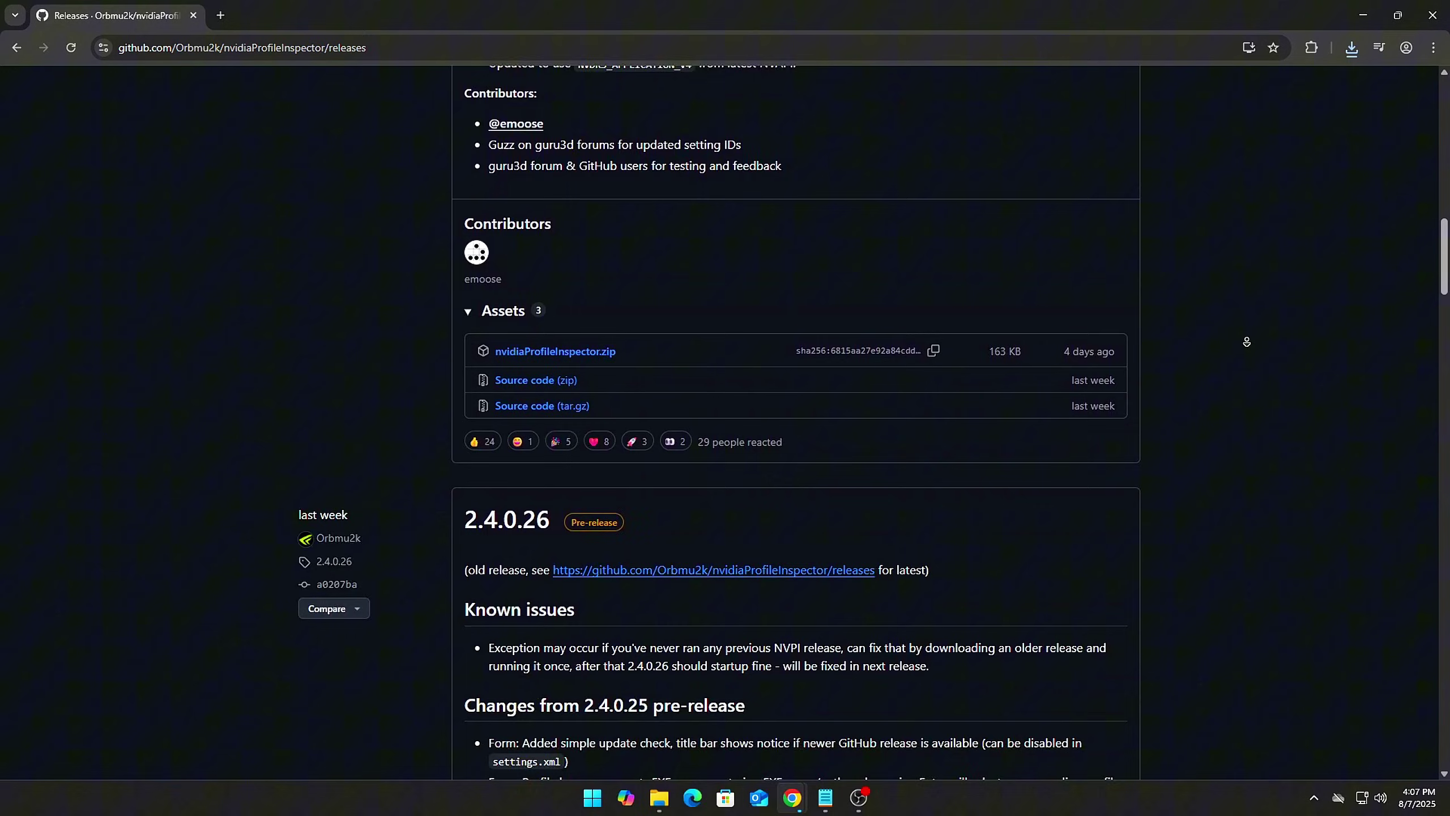
pyautogui.scroll(20, 787, 415)
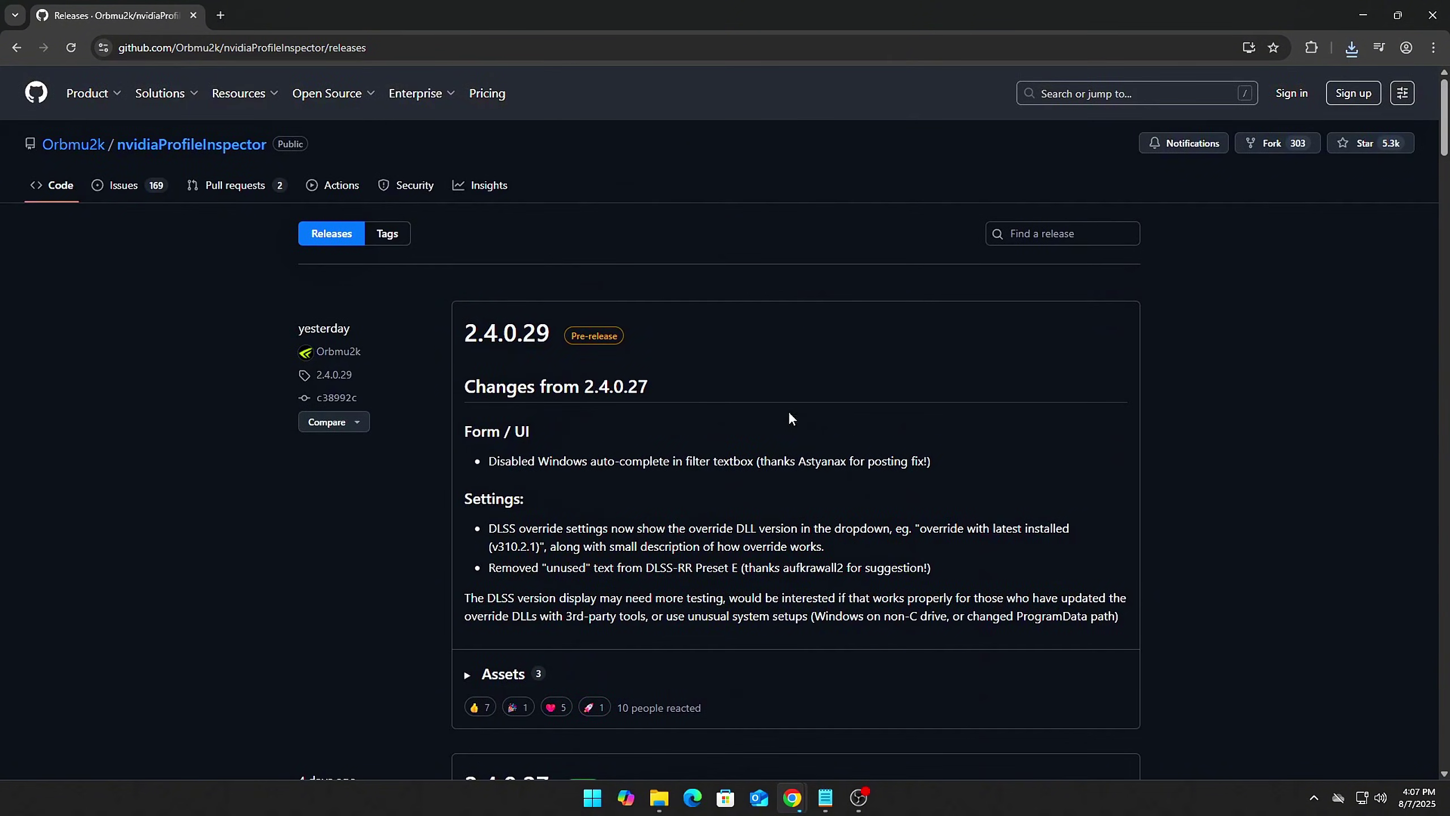
pyautogui.scroll(-5, 557, 189)
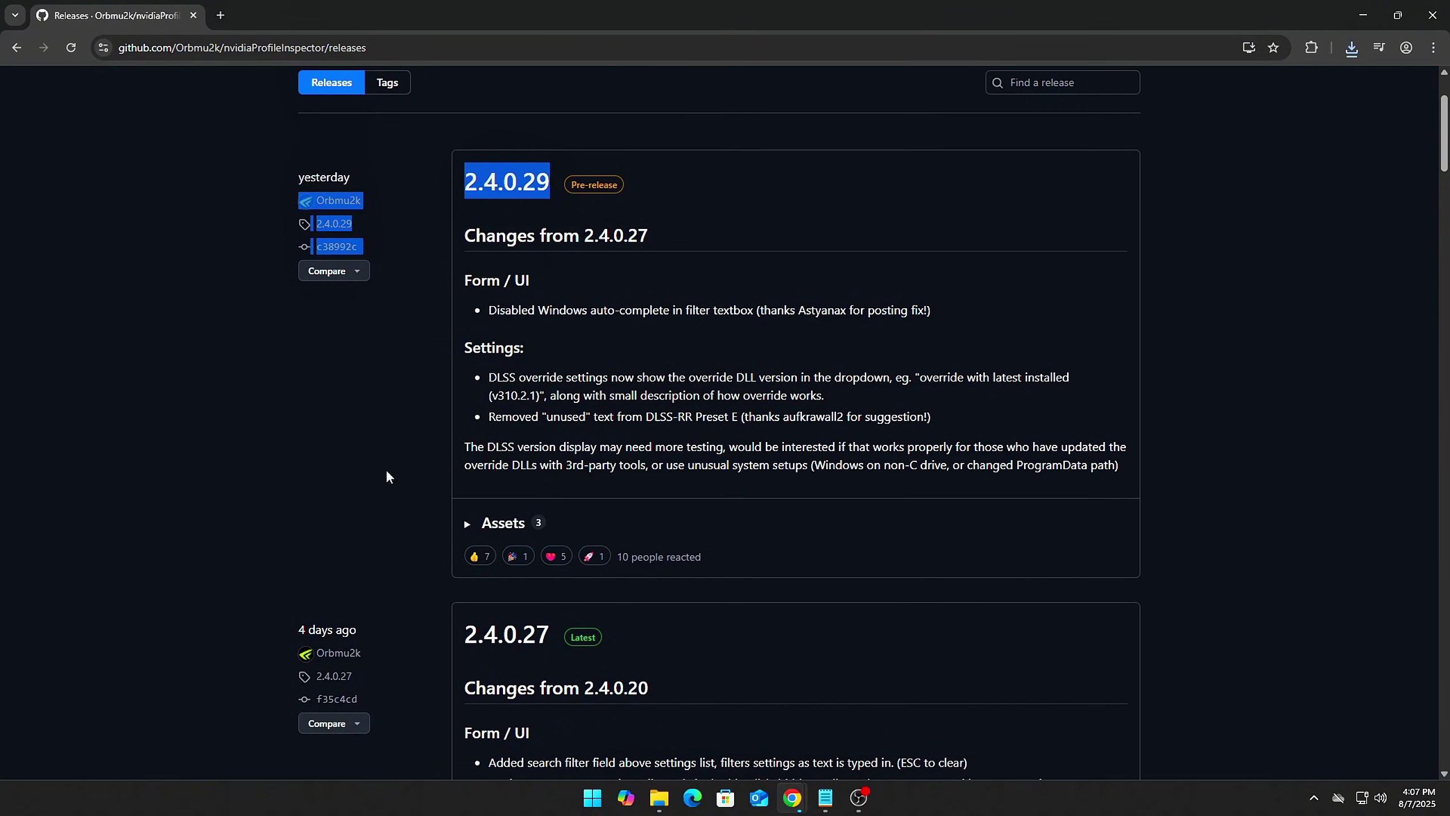
pyautogui.click(460, 522)
pyautogui.scroll(-1, 514, 515)
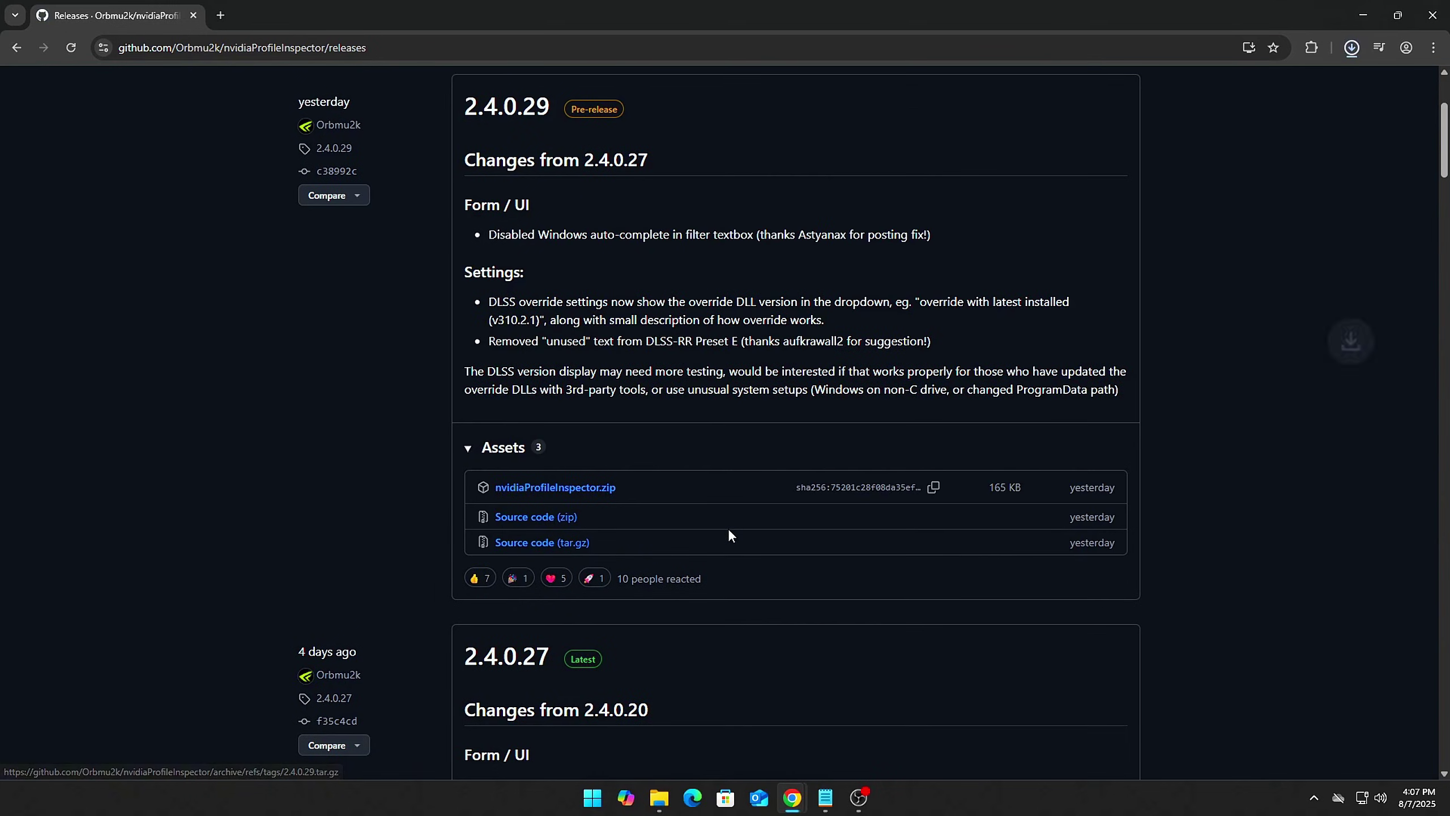
# - Close the browser and extract the downloaded nvidiaProfileInspector zip, keeping only the extracted folder open
pyautogui.click(1422, 26)
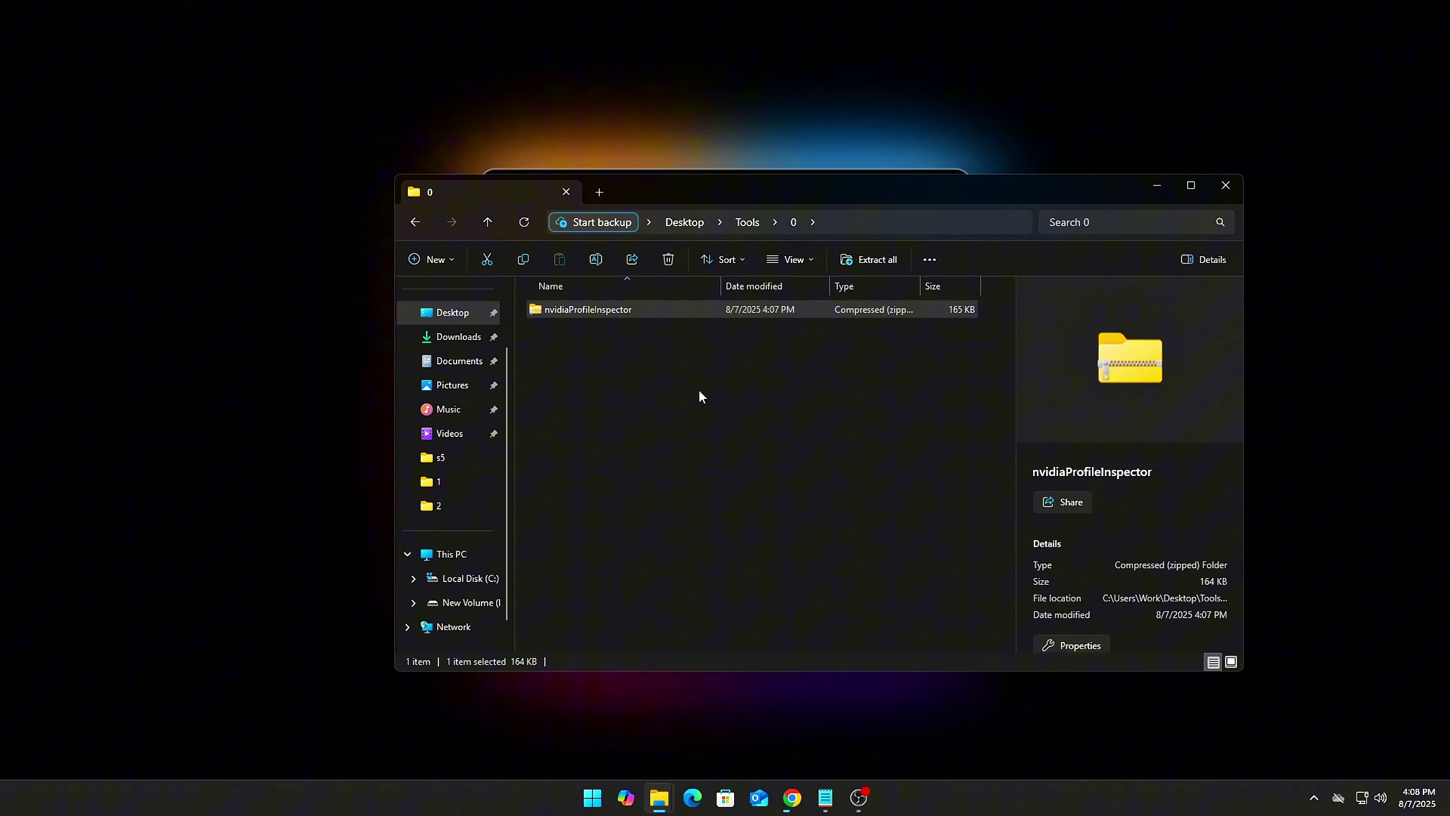
pyautogui.rightClick(616, 310)
pyautogui.click(672, 506)
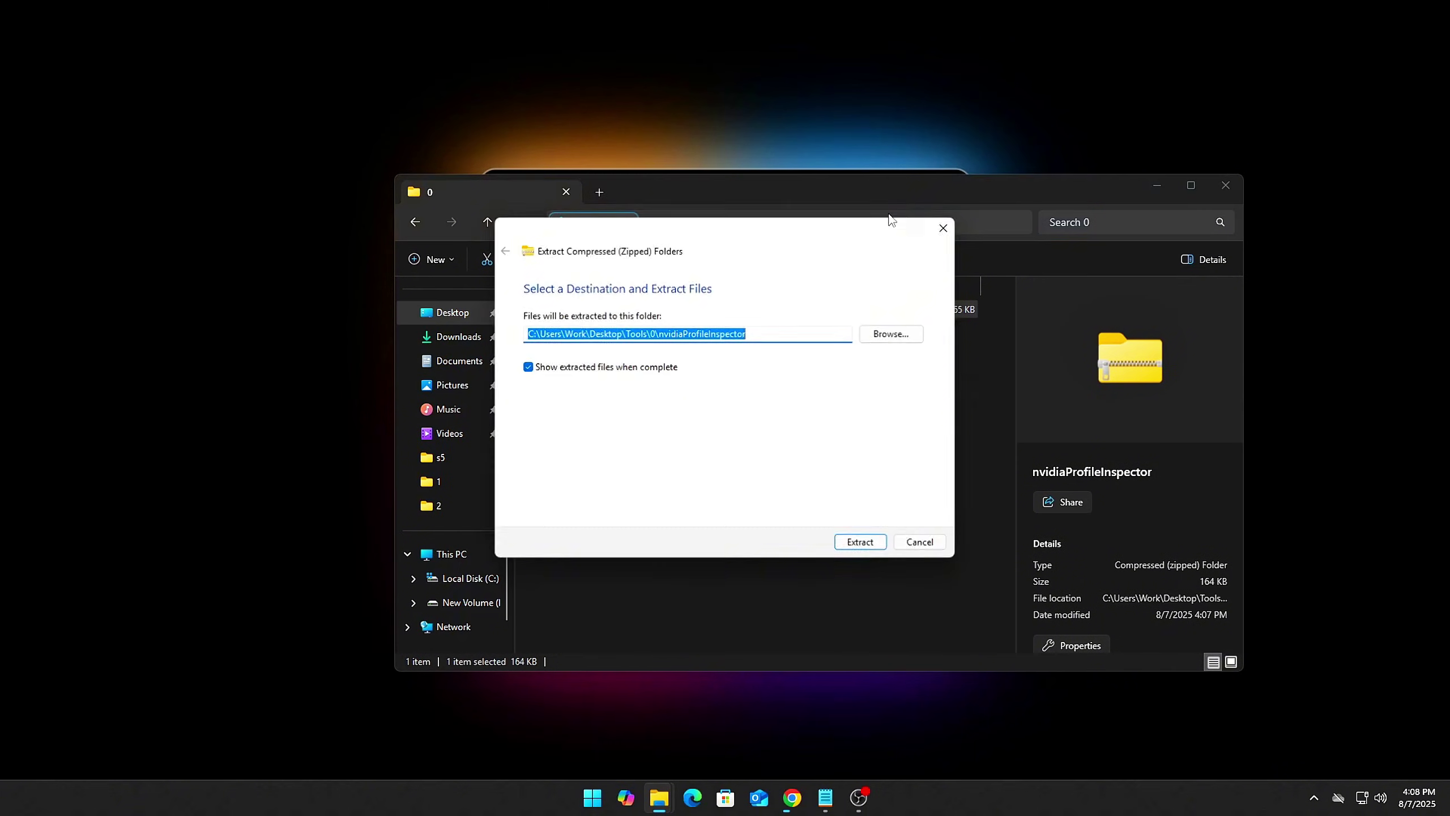
pyautogui.moveTo(963, 194); pyautogui.dragTo(863, 187)
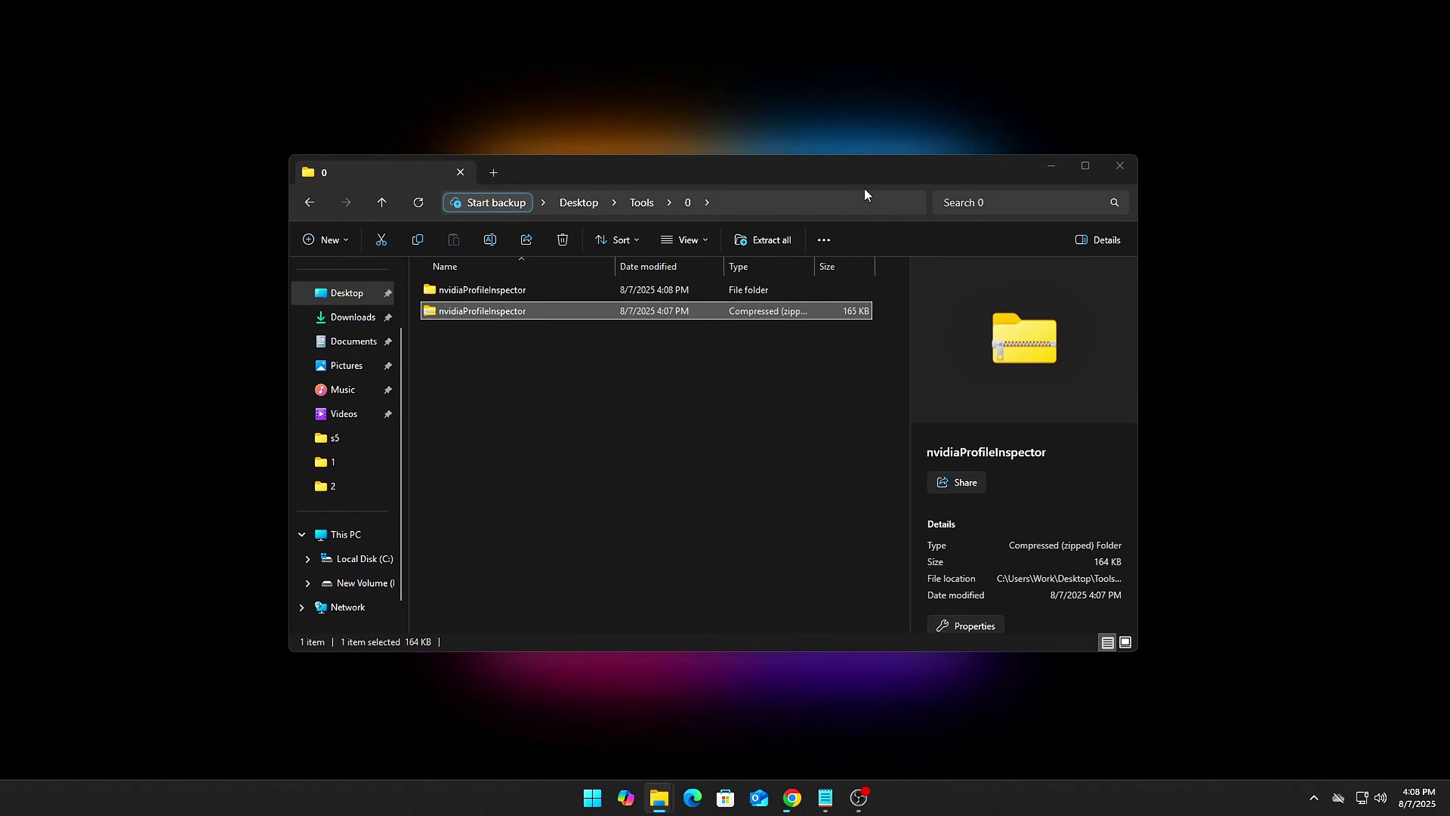
pyautogui.click(923, 171)
pyautogui.click(1158, 167)
pyautogui.moveTo(1078, 211); pyautogui.dragTo(989, 186)
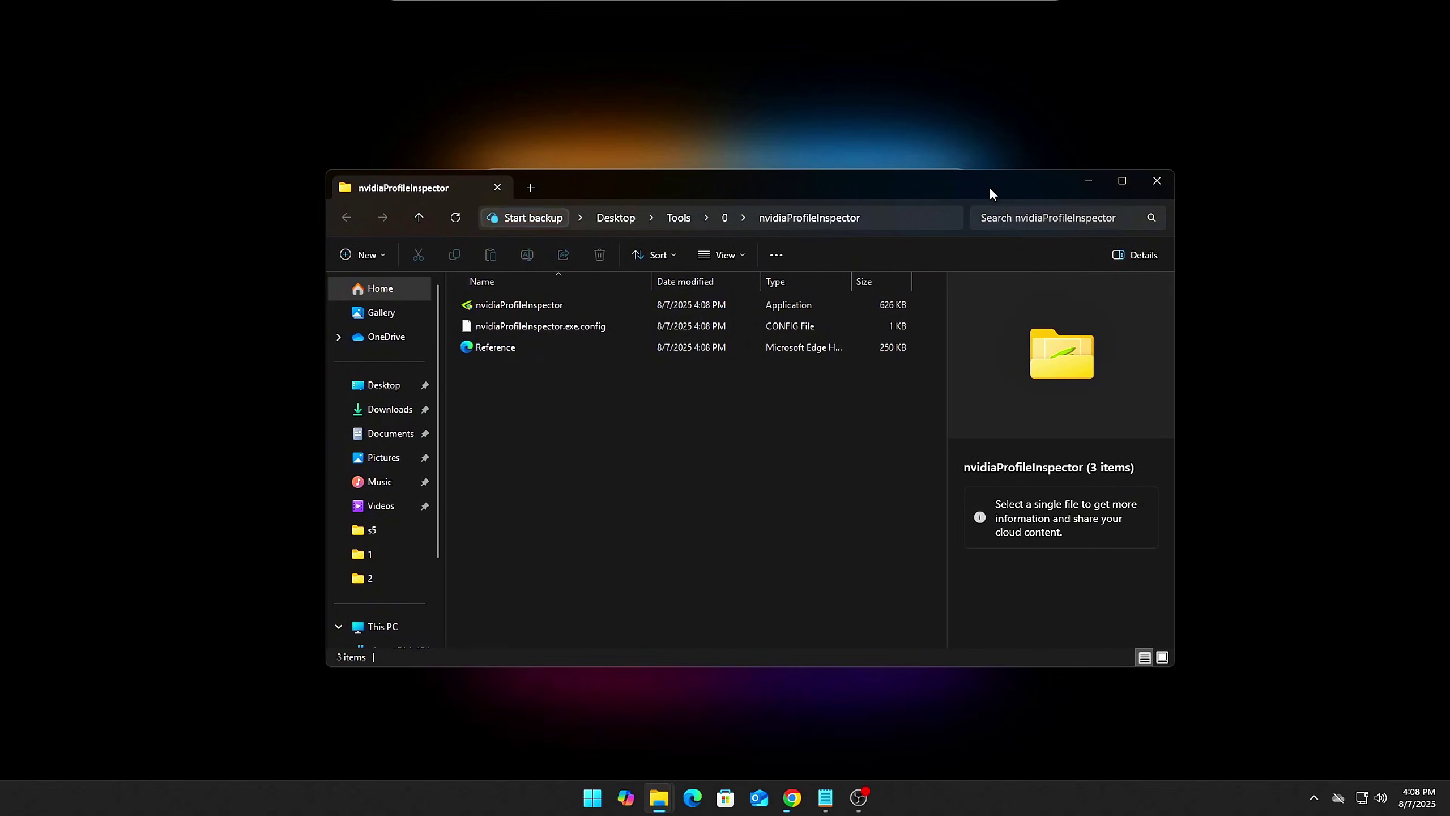
pyautogui.moveTo(530, 348); pyautogui.dragTo(638, 468)
pyautogui.click(638, 467)
pyautogui.keyDown('ctrl'); pyautogui.scroll(3, 640, 467); pyautogui.keyUp('ctrl')
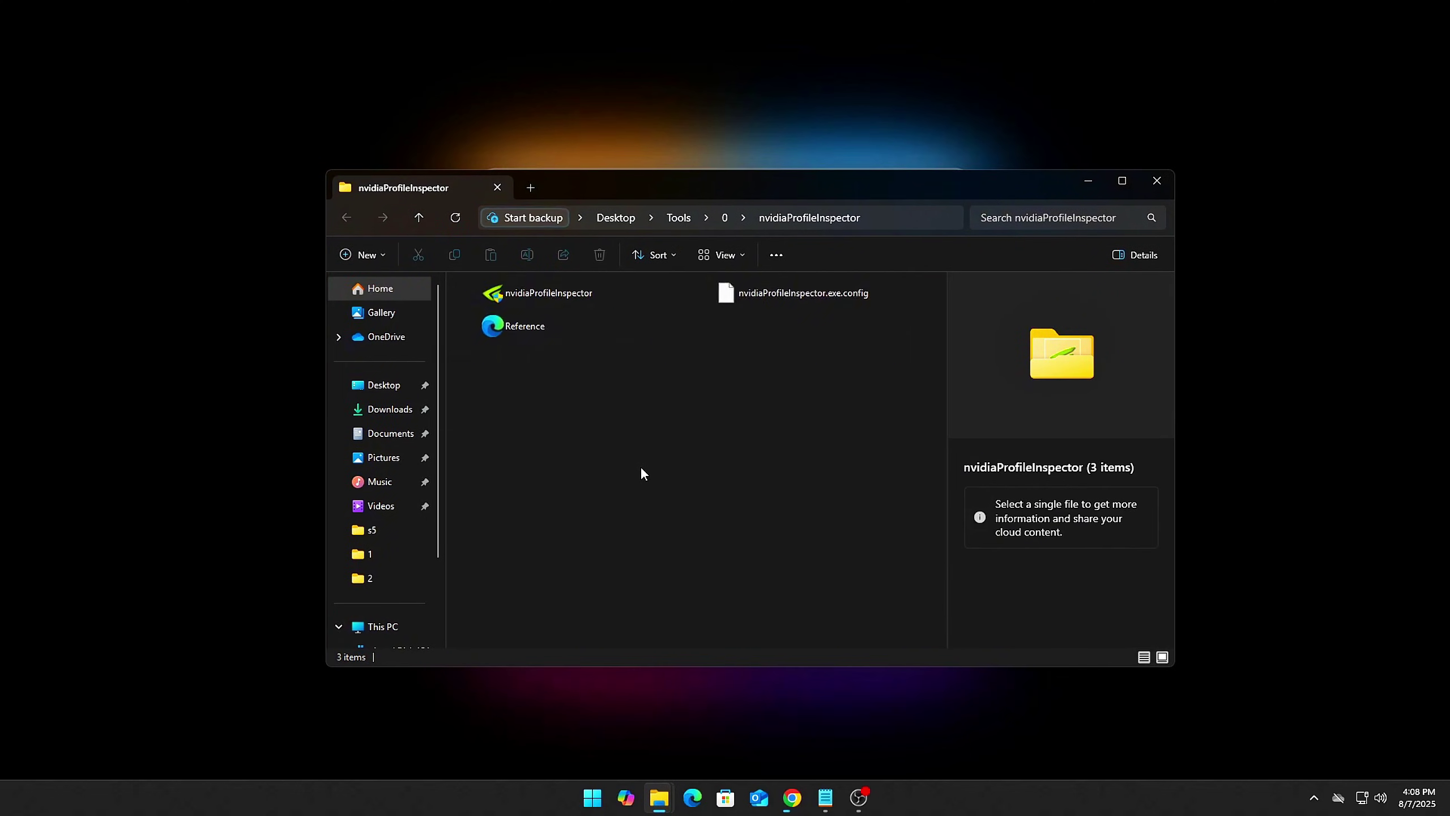
pyautogui.keyDown('ctrl'); pyautogui.scroll(1, 641, 466); pyautogui.keyUp('ctrl')
# - Run nvidiaProfileInspector as administrator, bypassing the SmartScreen unrecognized-app warning
pyautogui.rightClick(517, 323)
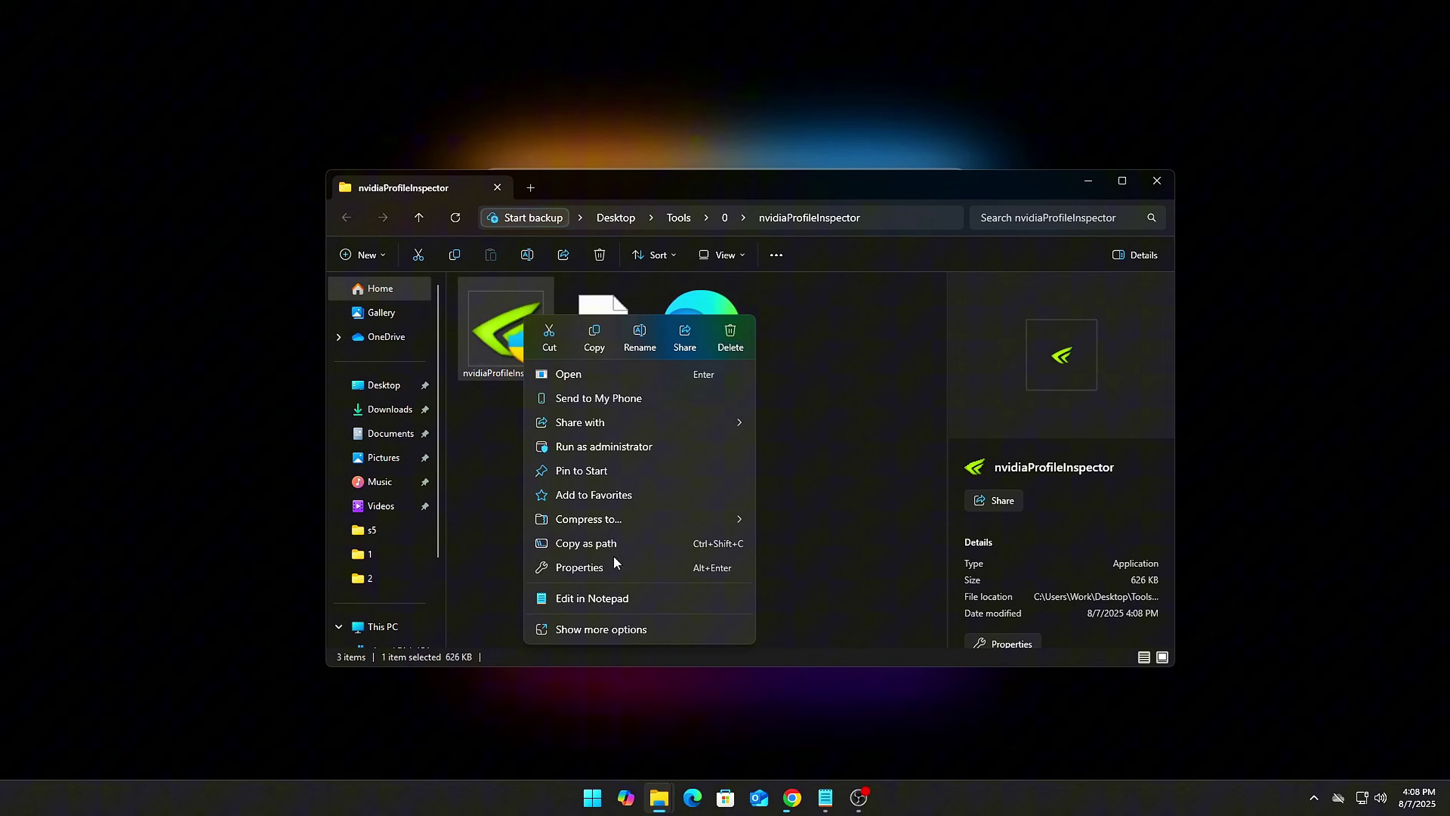
pyautogui.click(639, 448)
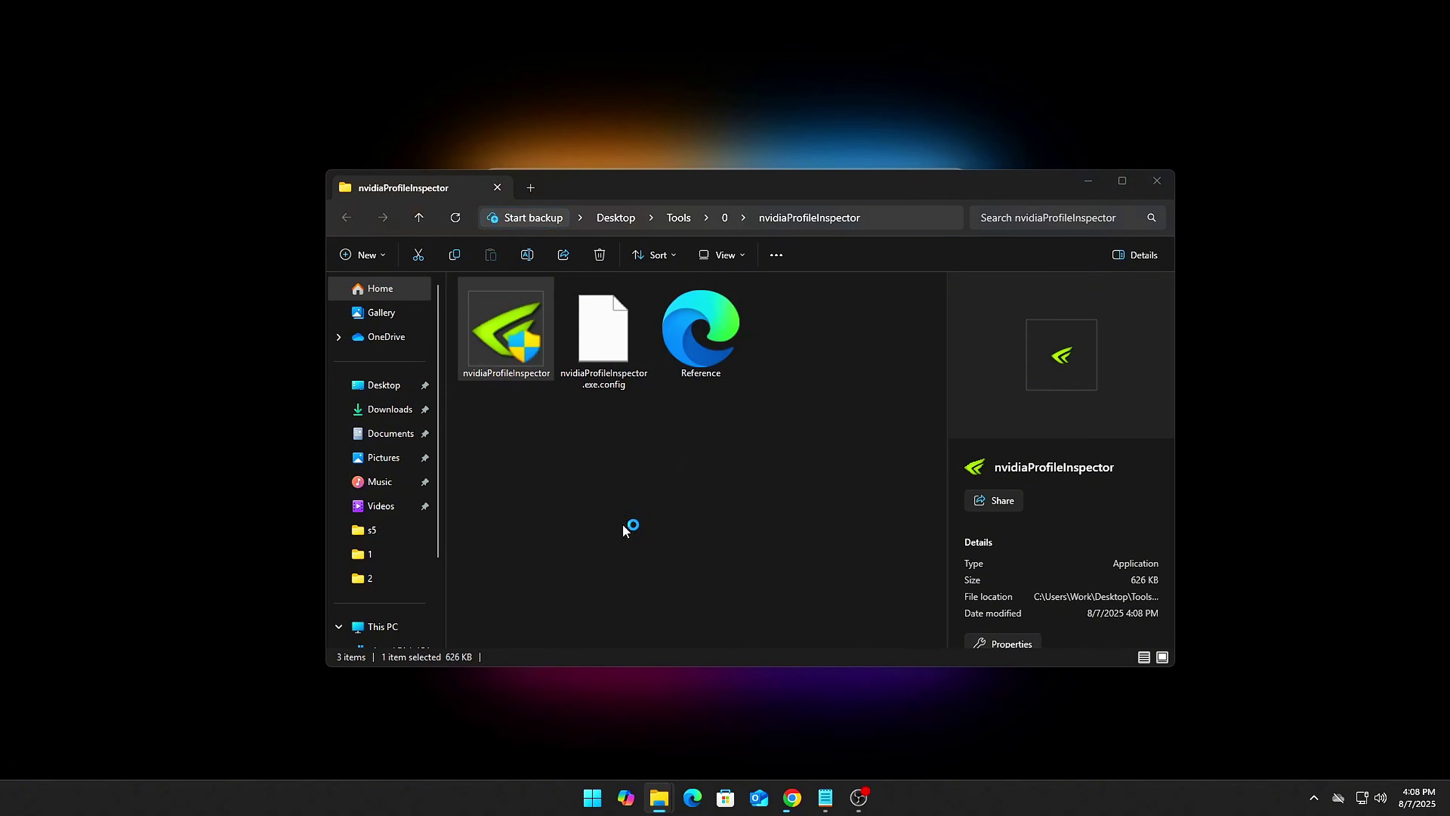
pyautogui.click(551, 288)
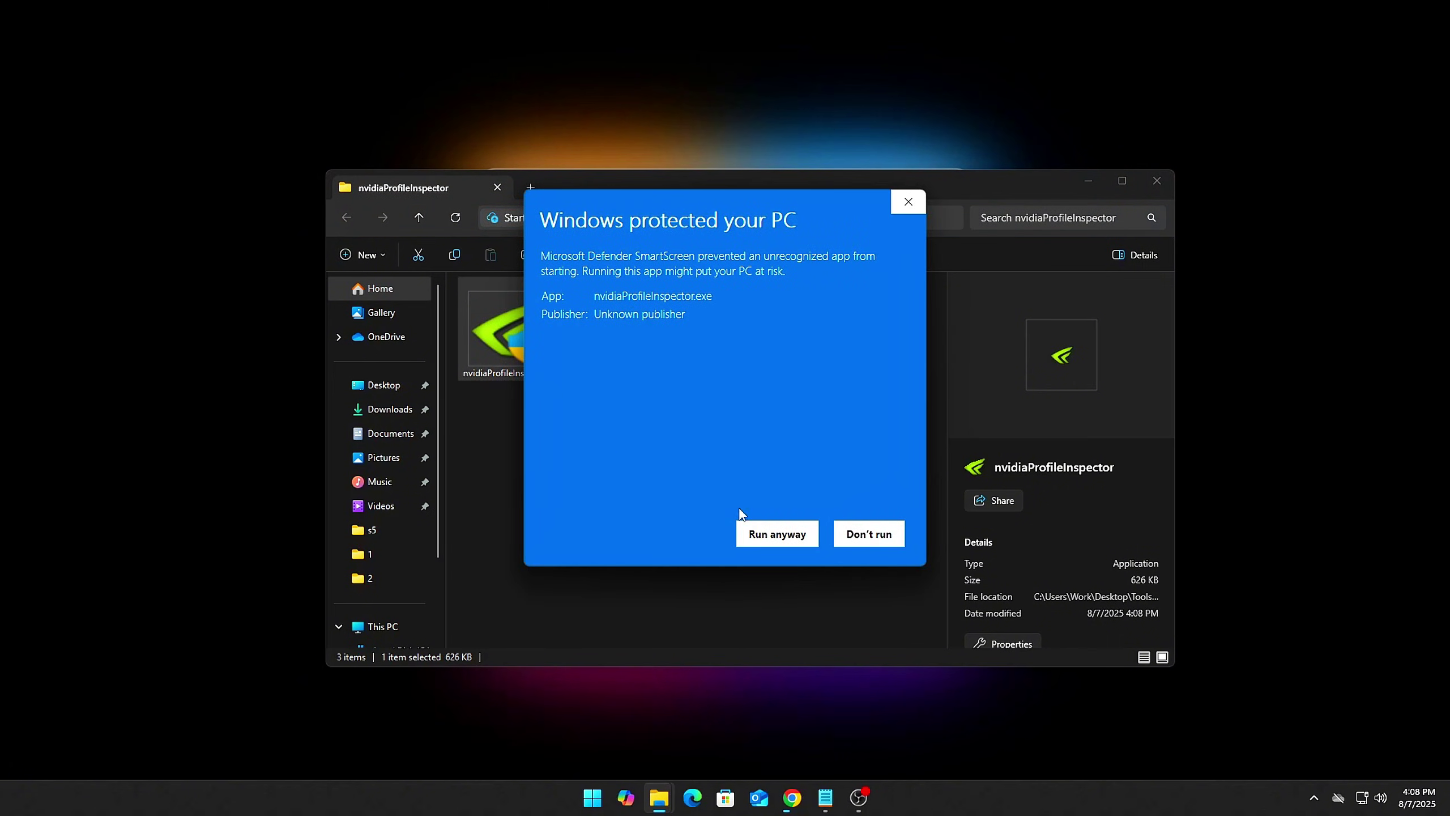
pyautogui.click(759, 532)
# - Enlarge the inspector window, scroll through the global base profile settings, and return to the top
pyautogui.moveTo(992, 484); pyautogui.dragTo(1014, 693)
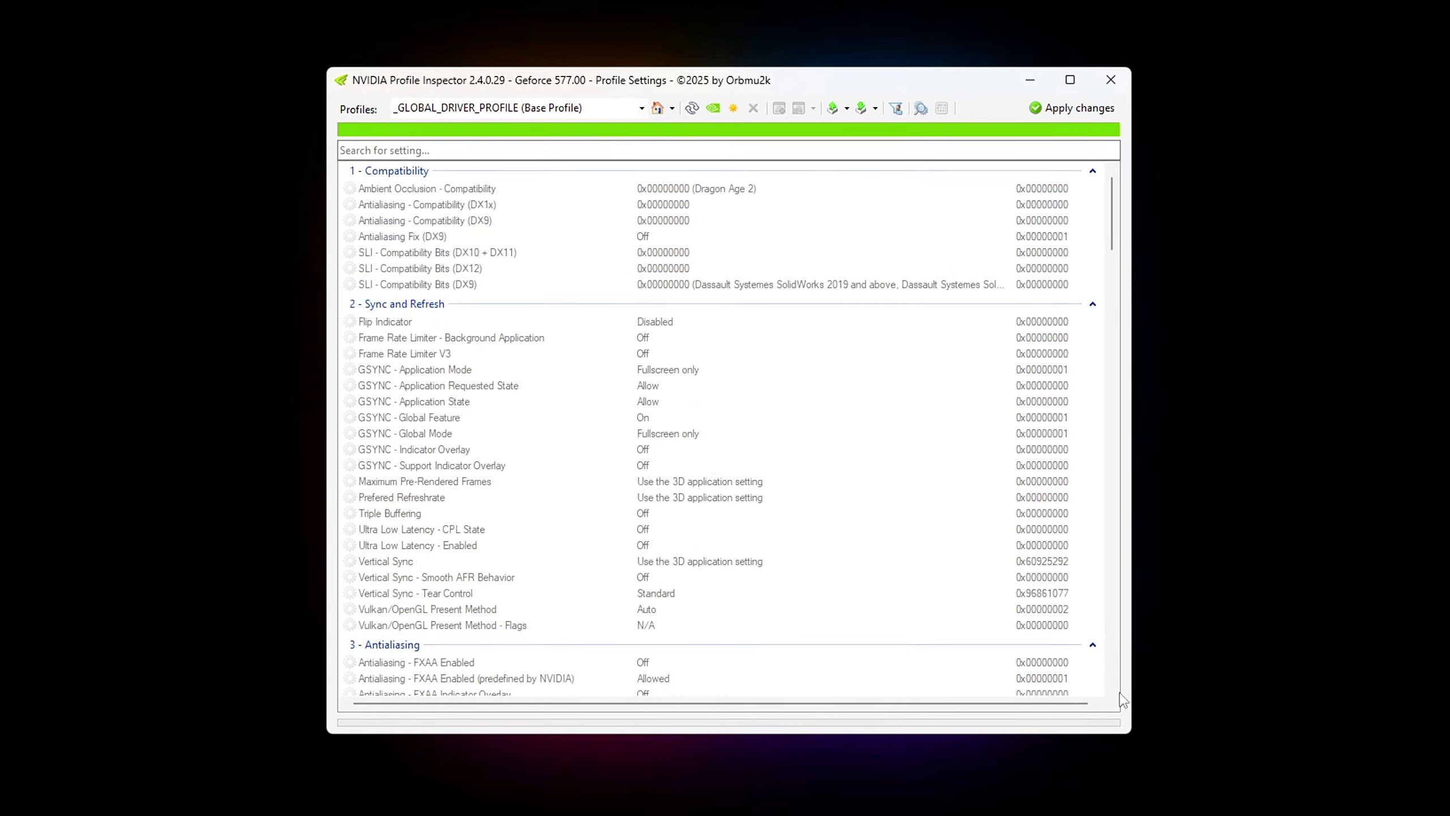
pyautogui.scroll(-5, 1107, 685)
pyautogui.scroll(-10, 1134, 710)
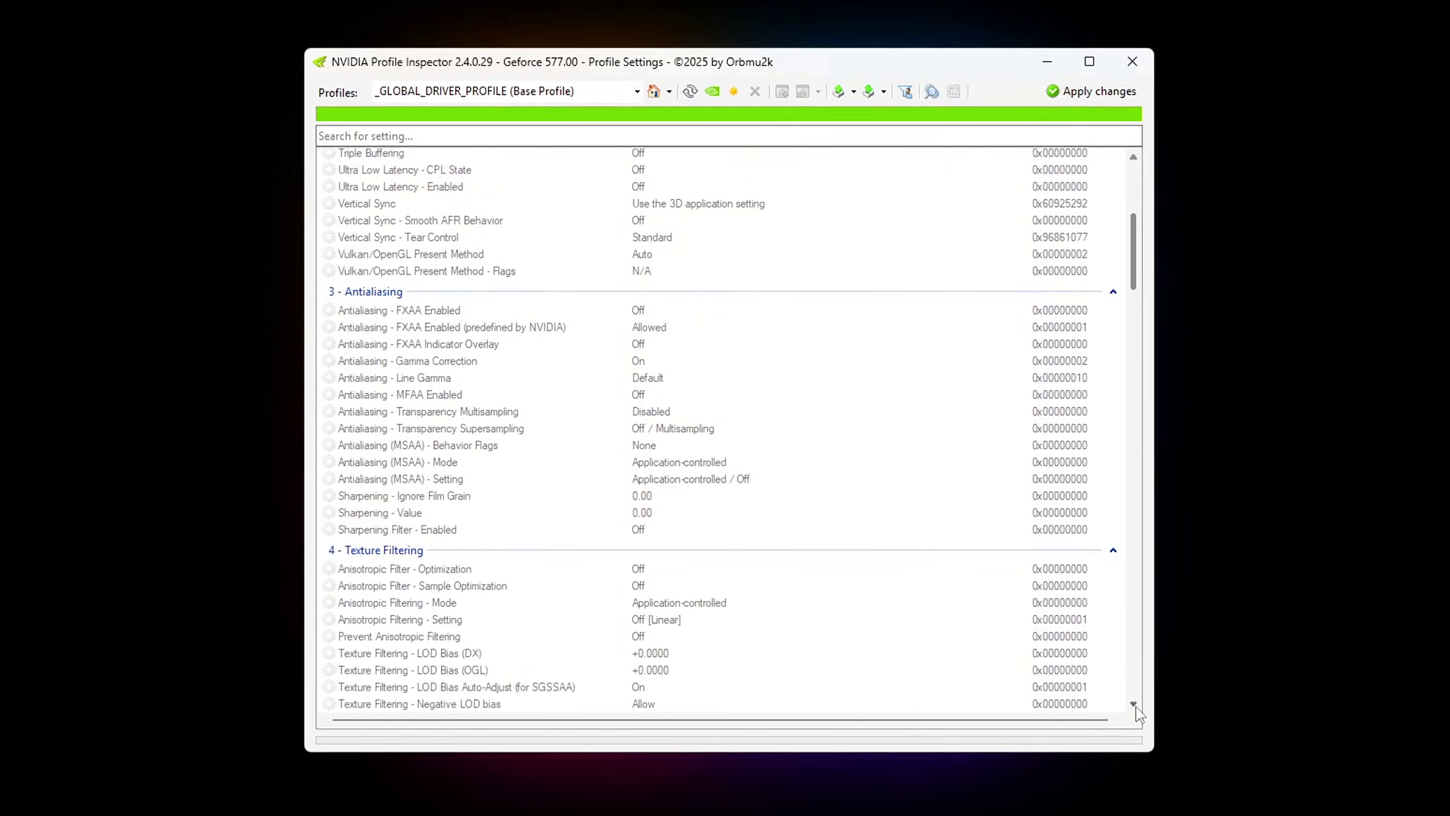
pyautogui.scroll(-6, 1154, 725)
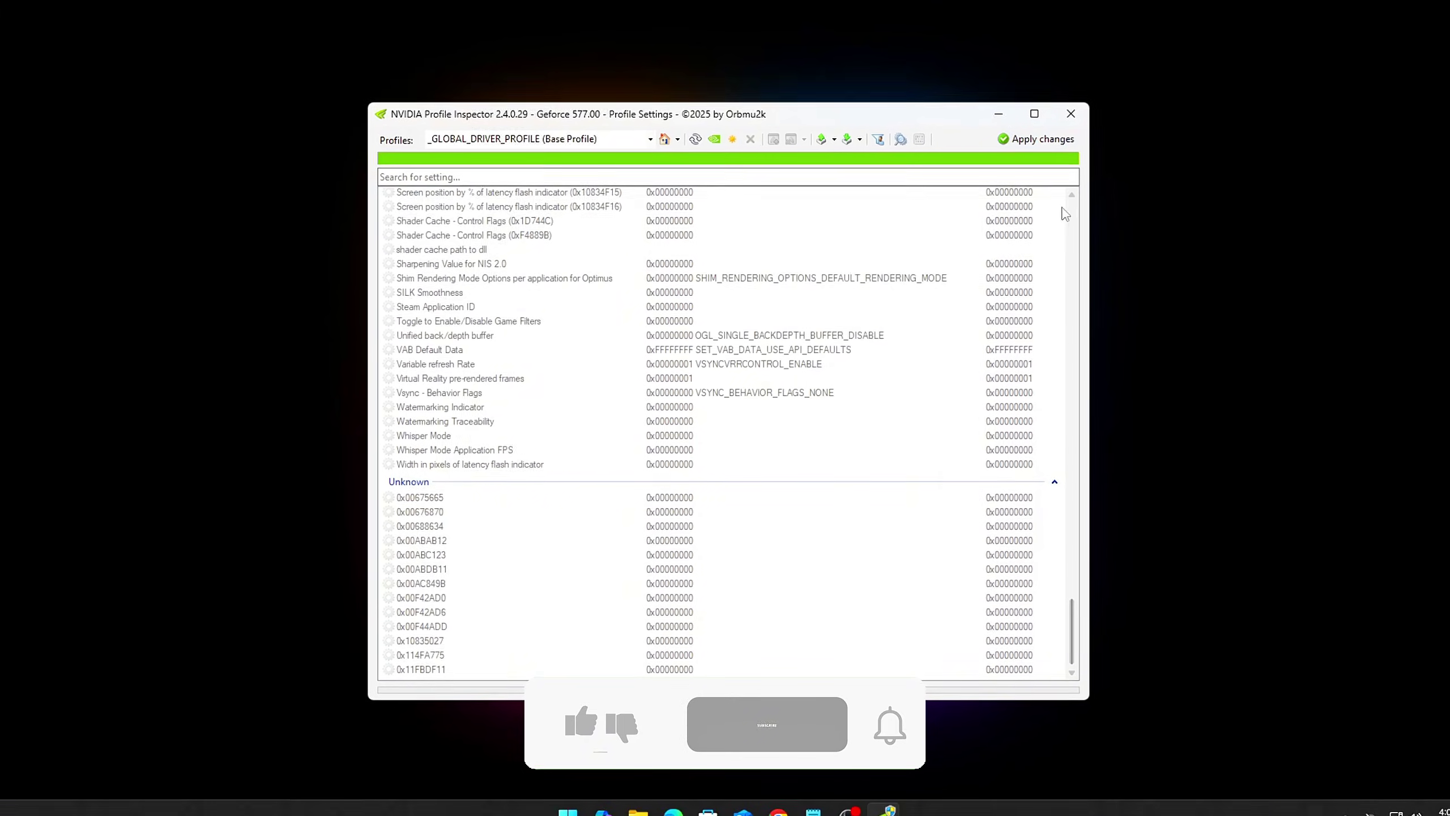
pyautogui.scroll(20, 1091, 559)
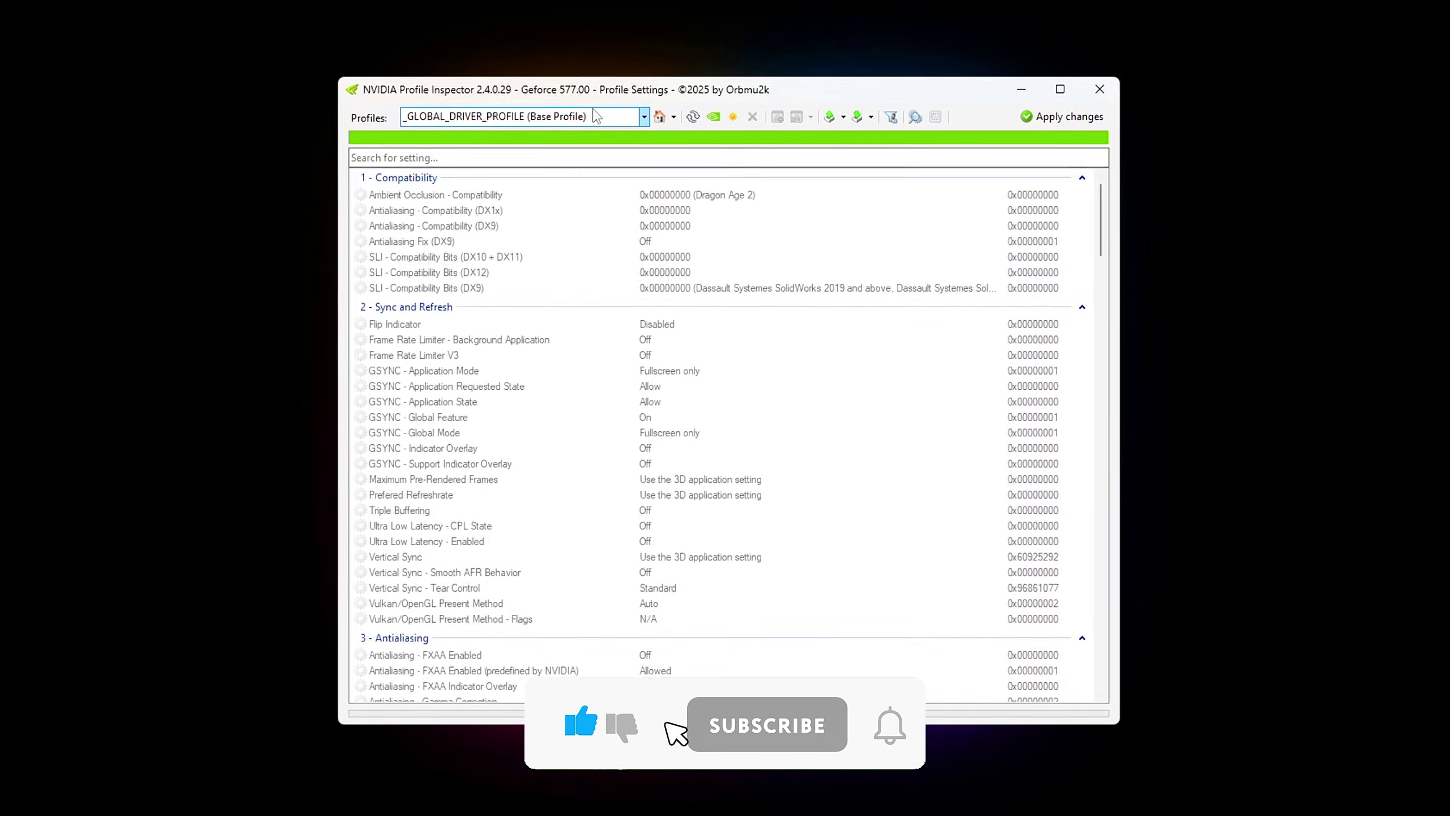
pyautogui.click(596, 116)
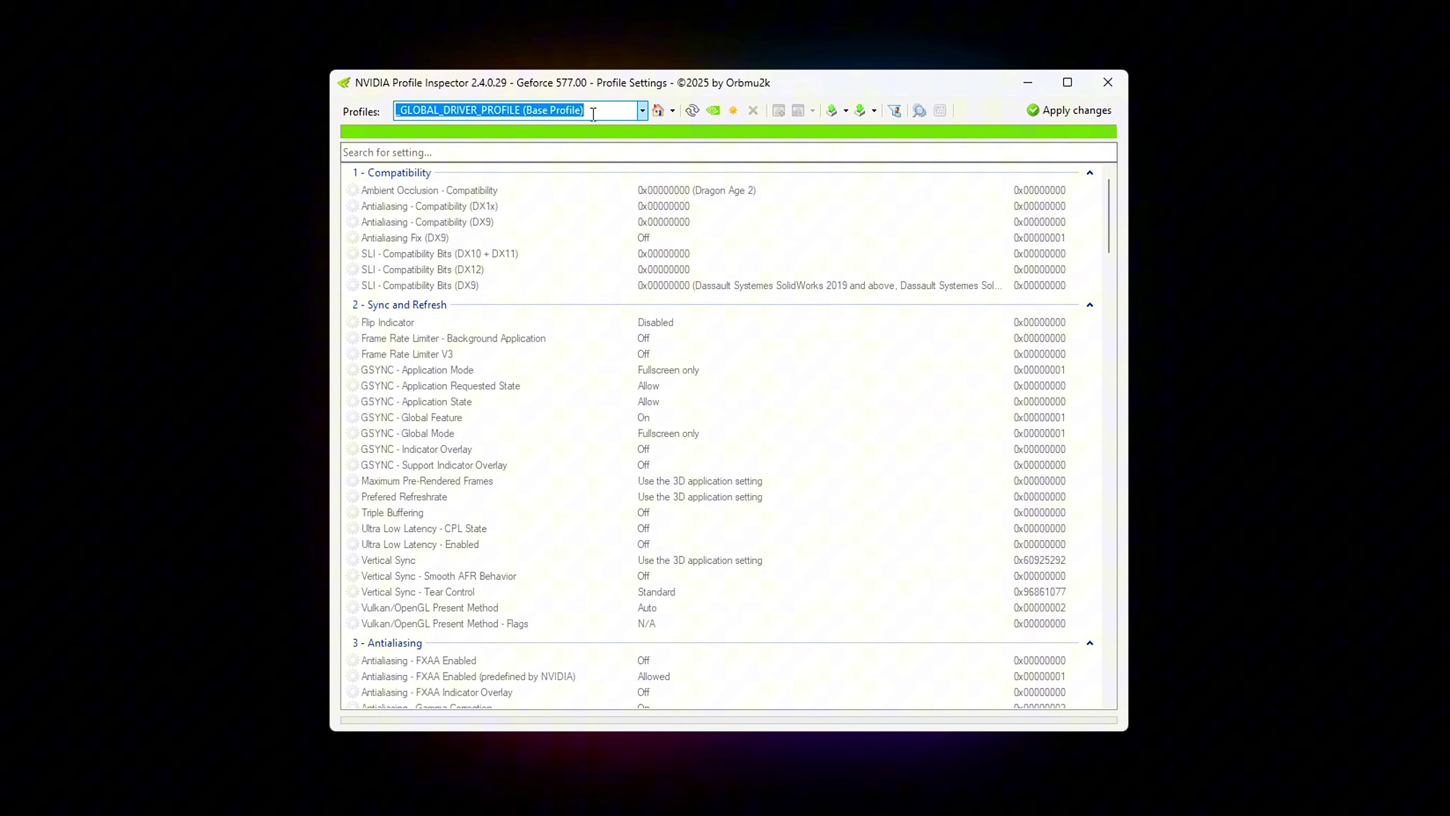
# - Set Frame Rate Limiter V3 to 146 FPS in the global base profile
pyautogui.click(261, 187)
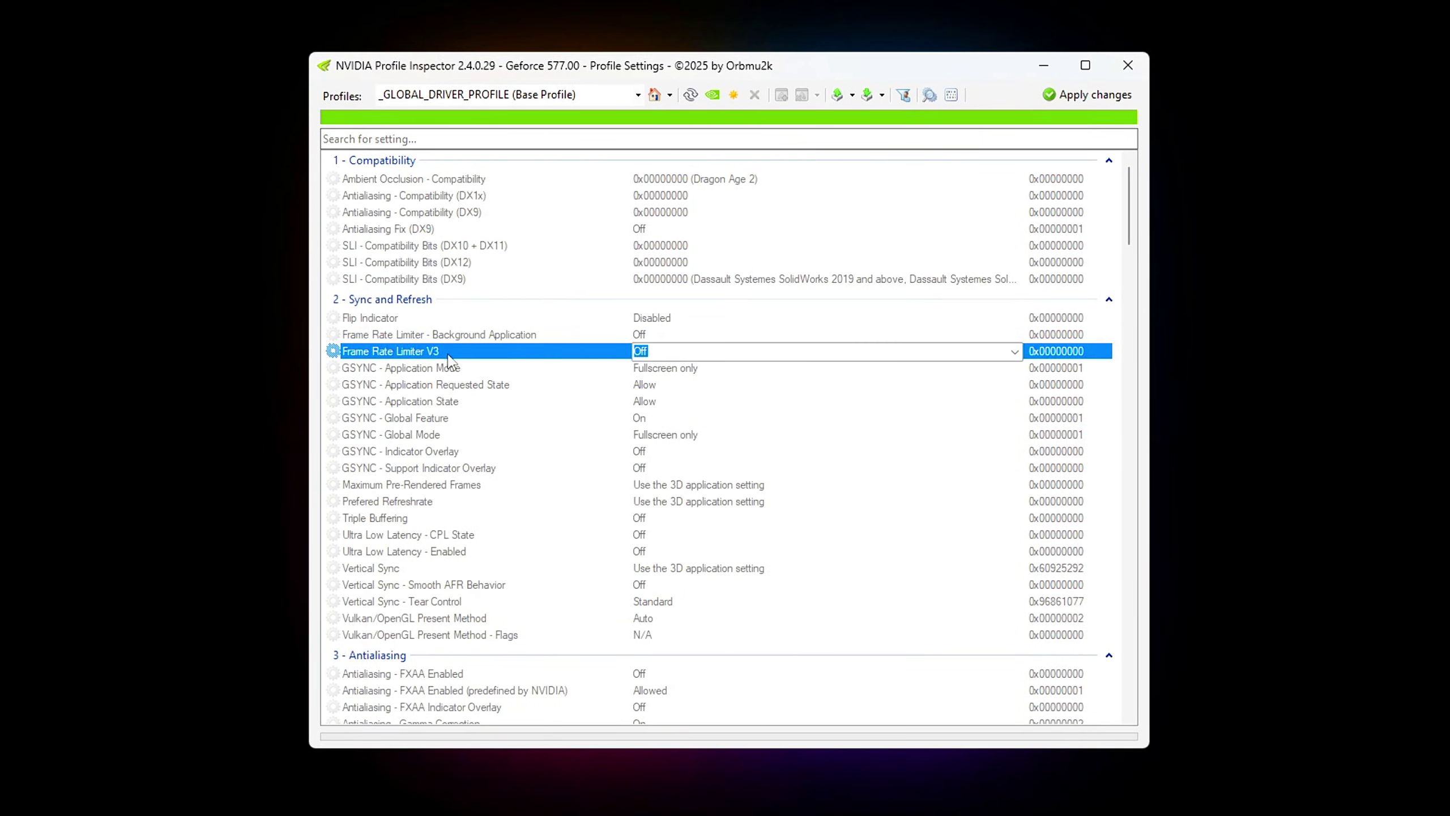
pyautogui.click(1016, 352)
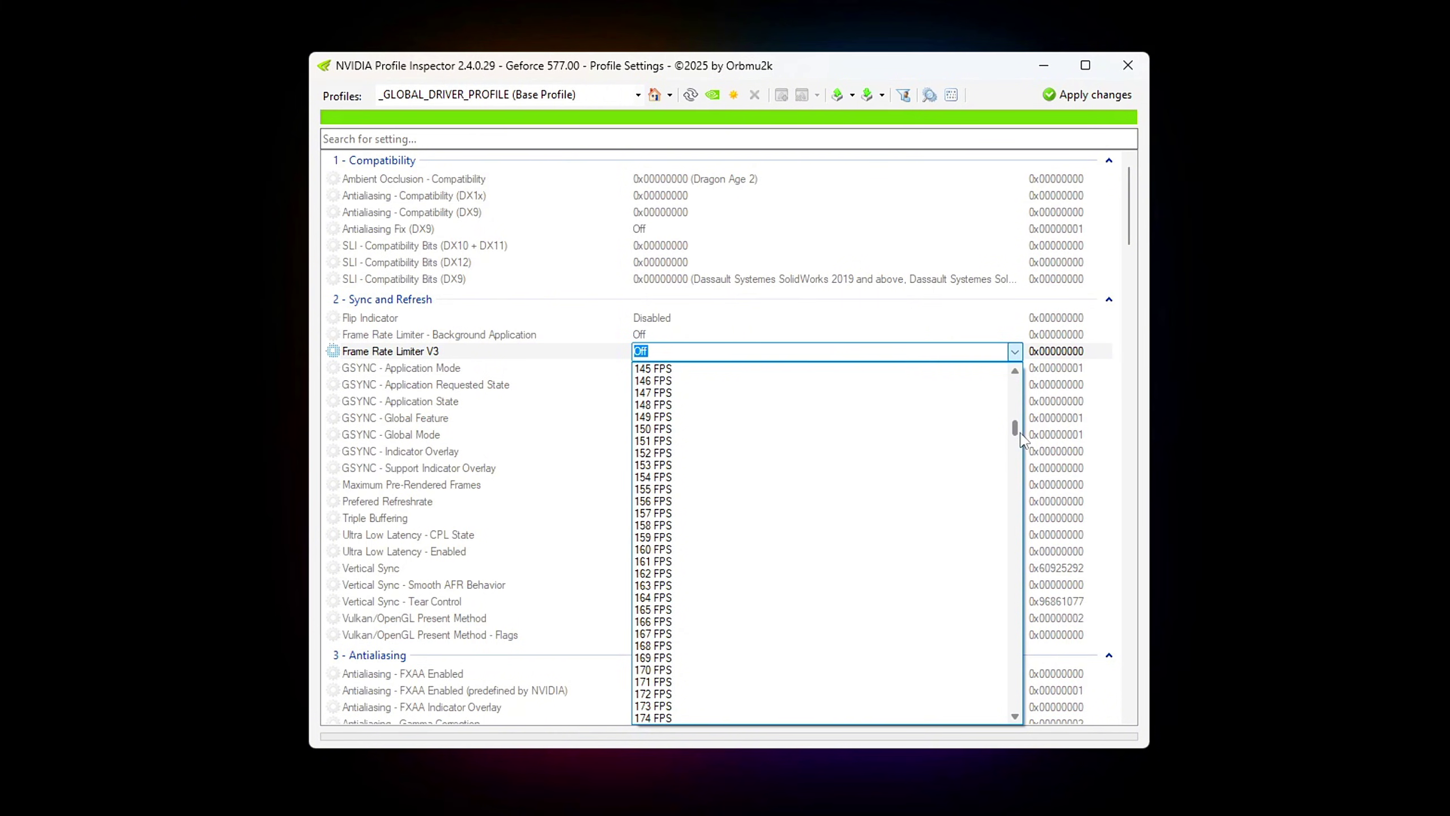
pyautogui.click(764, 381)
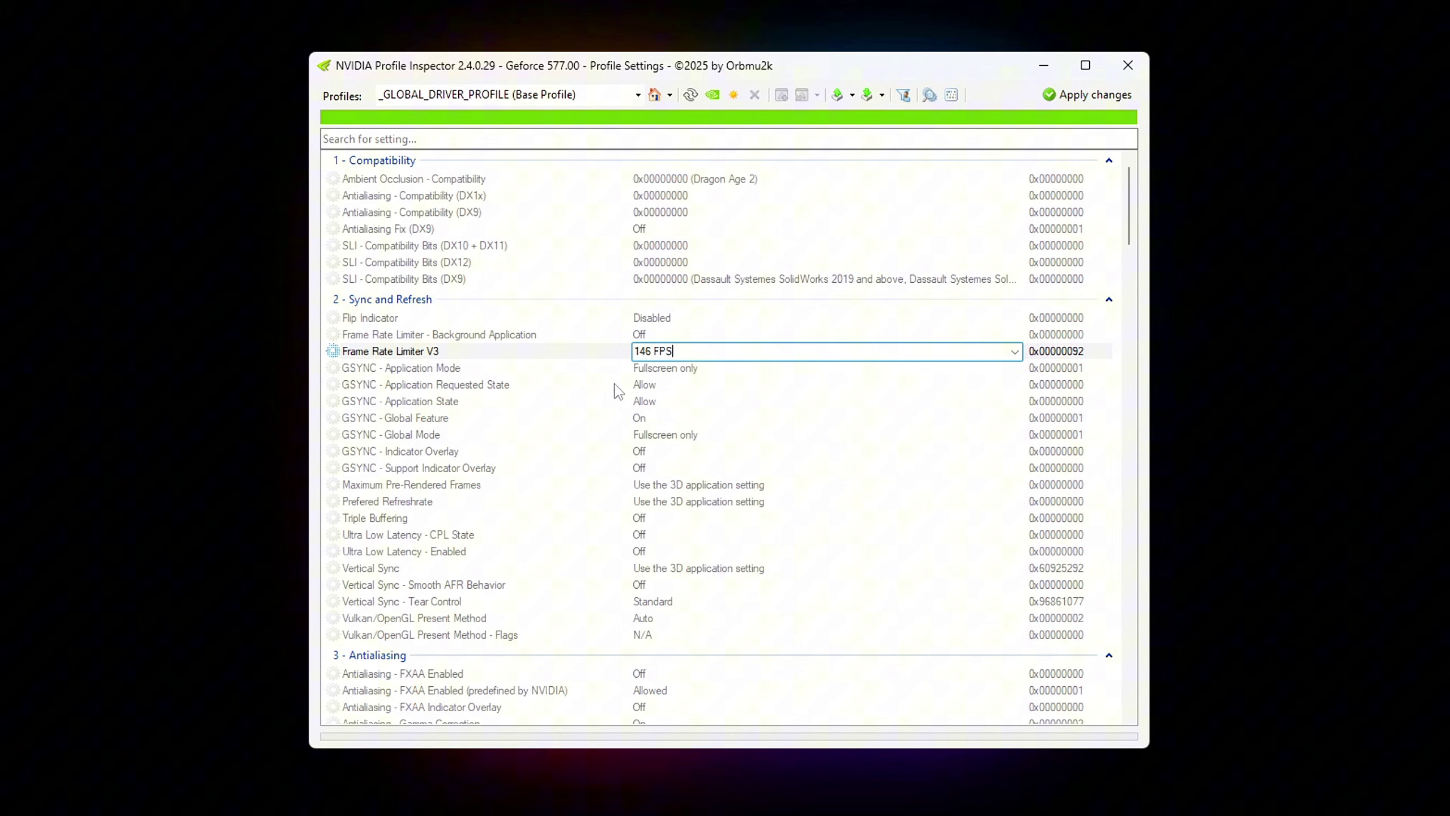
# - Switch Ultra Low Latency - Enabled to On and set Ultra Low Latency - CPL State to Ultra
pyautogui.scroll(-2, 559, 479)
pyautogui.click(409, 458)
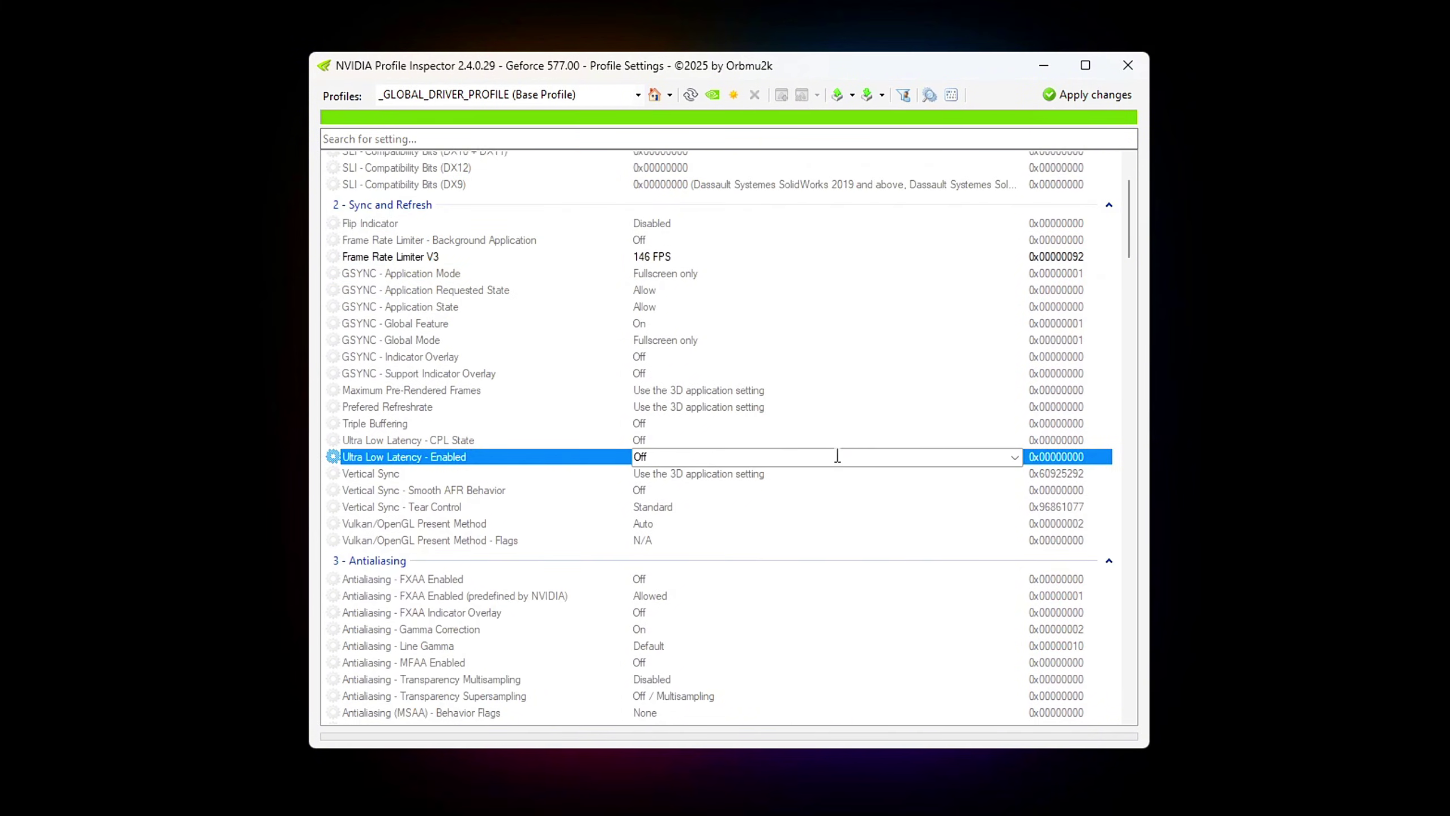
pyautogui.click(1016, 458)
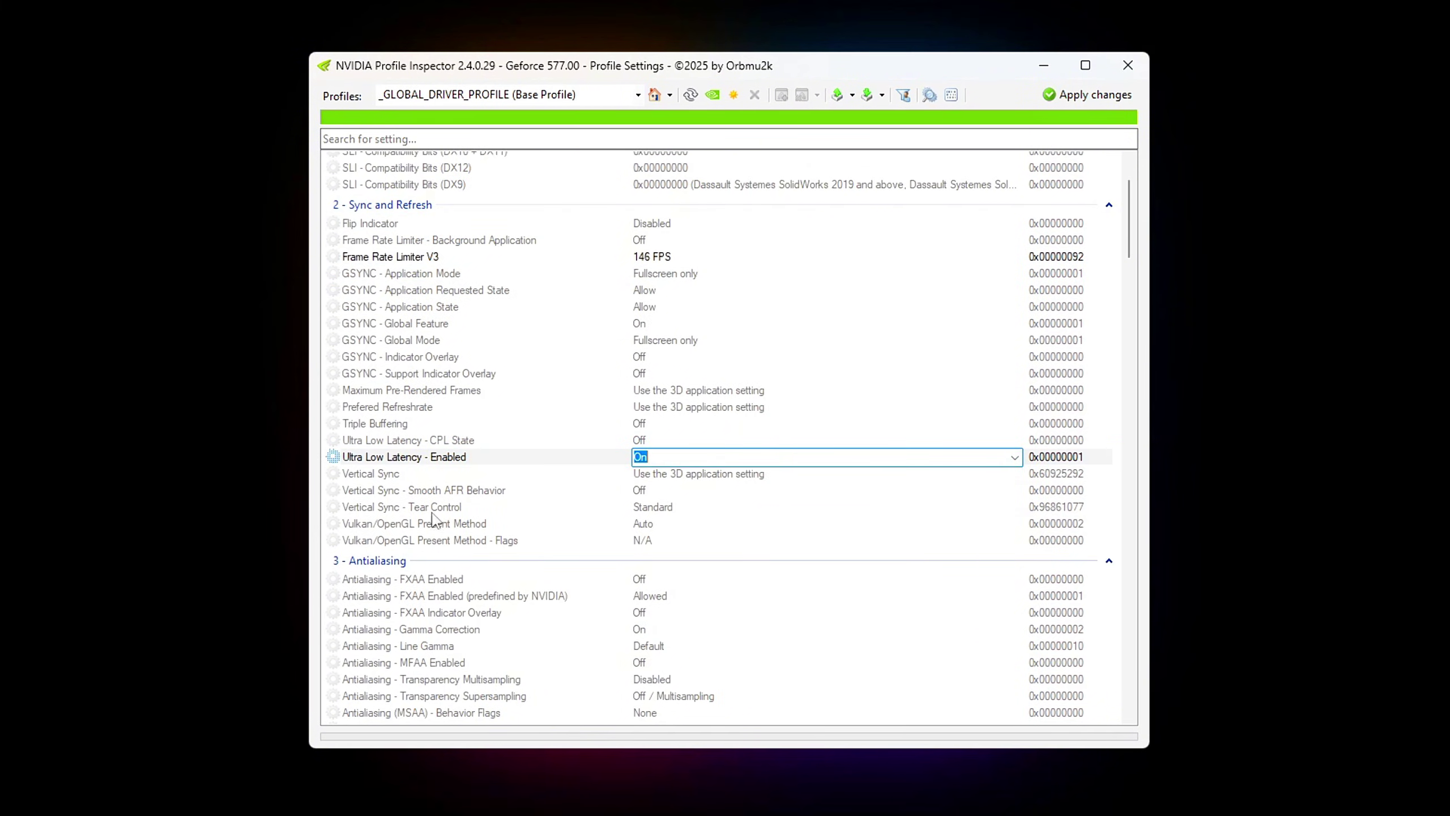
pyautogui.click(402, 446)
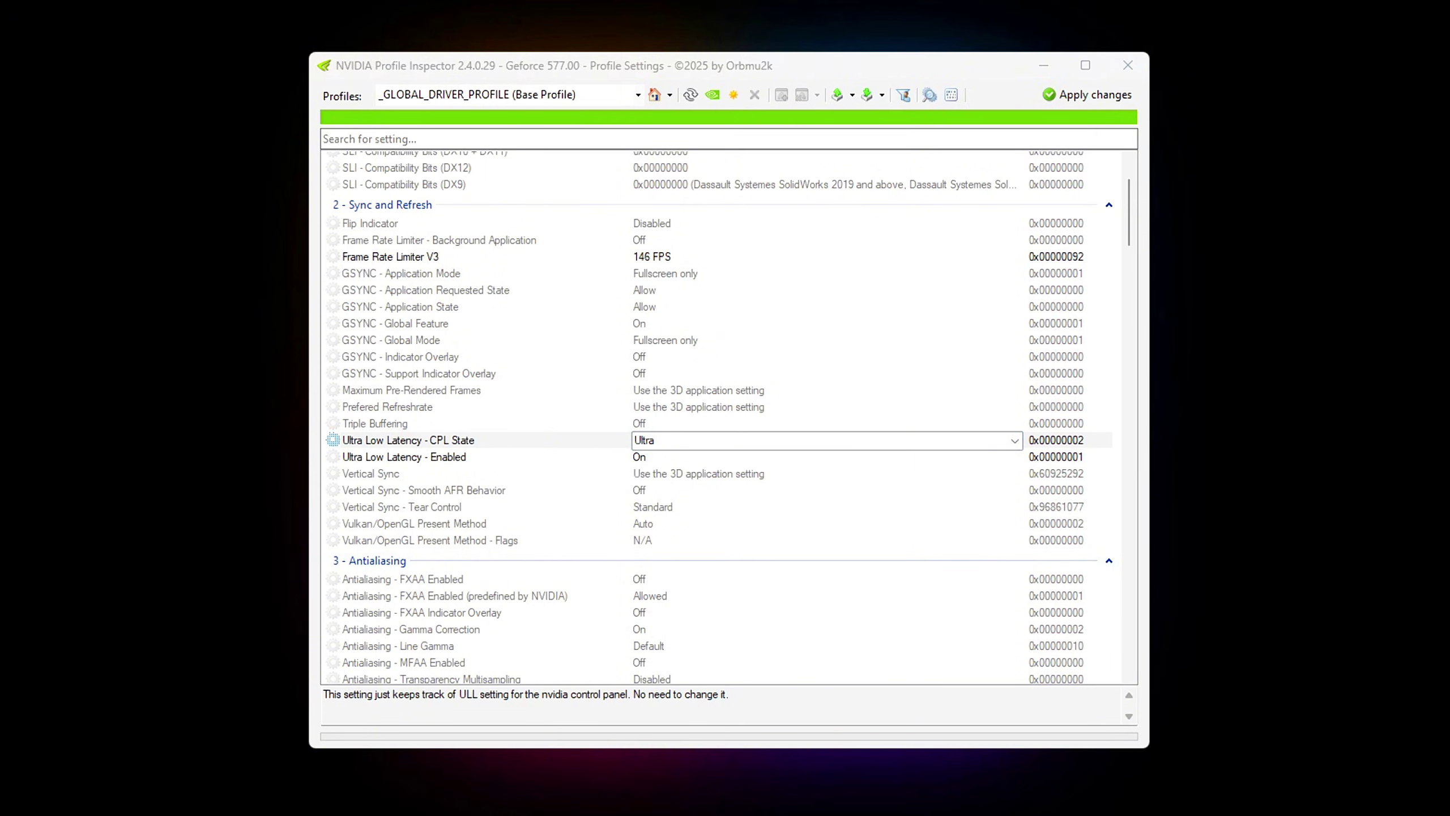
# - Search 'tex' and change Texture Filtering - LOD Bias (DX) from its value list, ending at -1.0000
pyautogui.write('t')
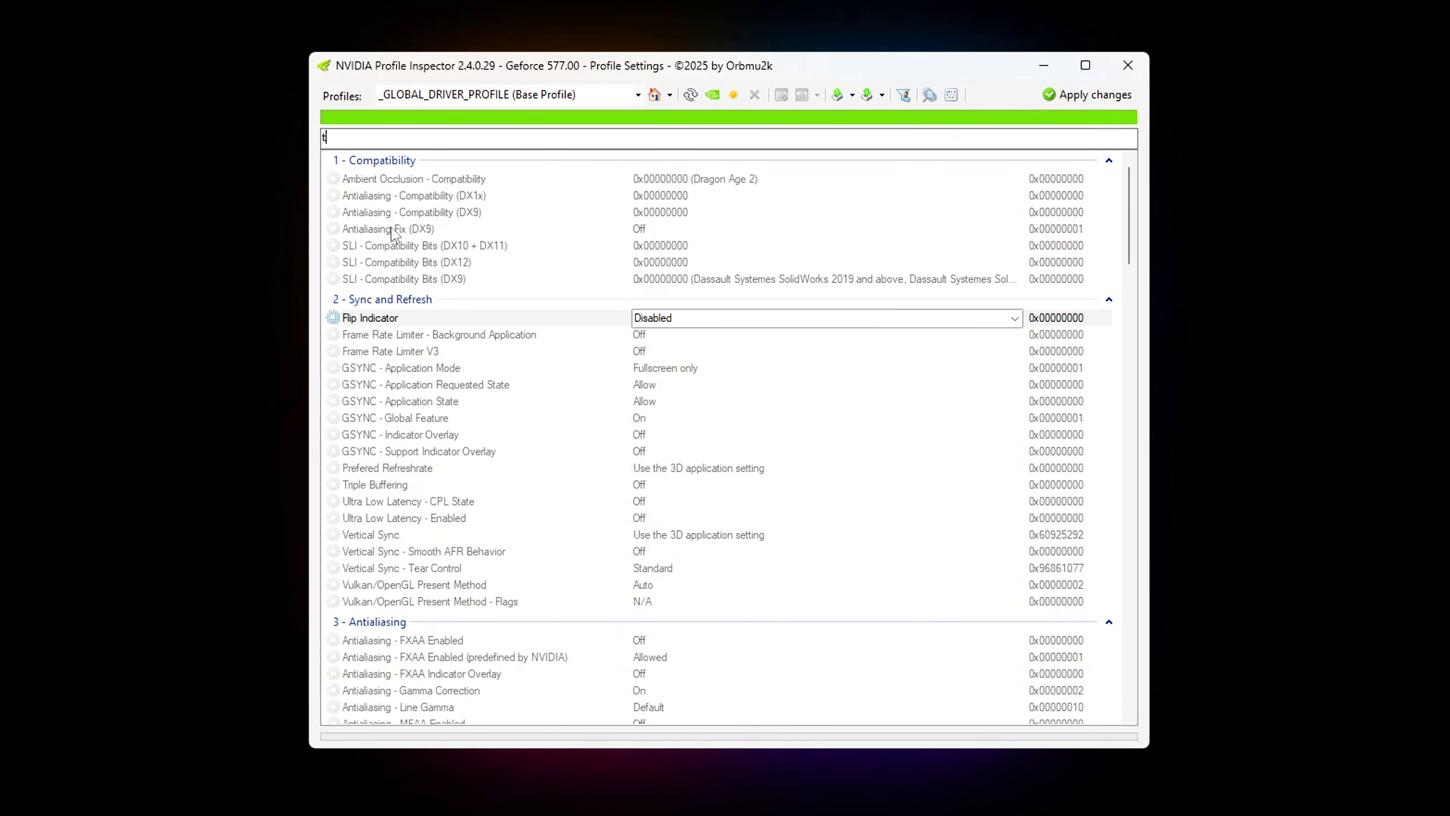
pyautogui.write('t')
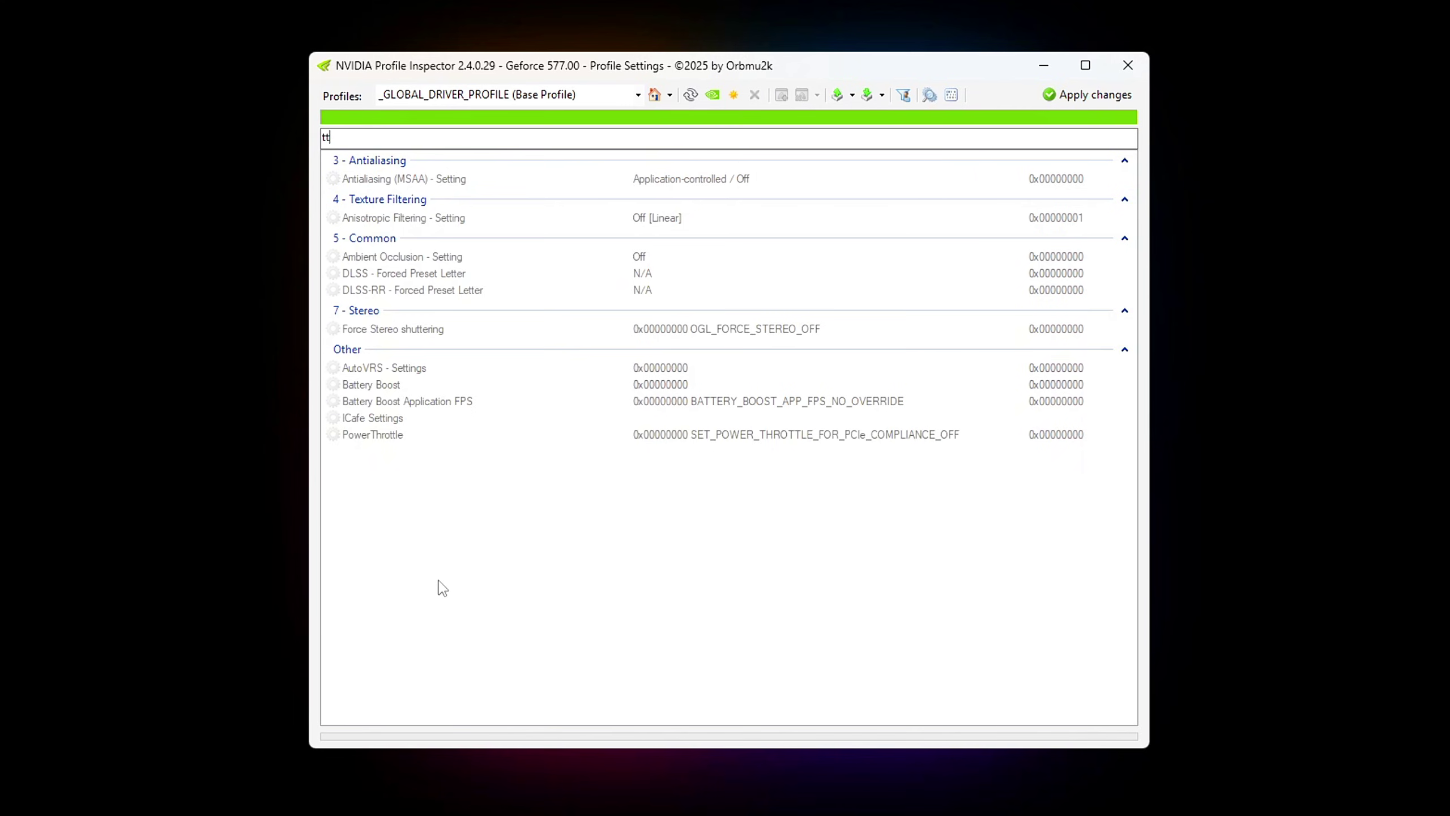
pyautogui.press('BackSpace')
pyautogui.write('ex')
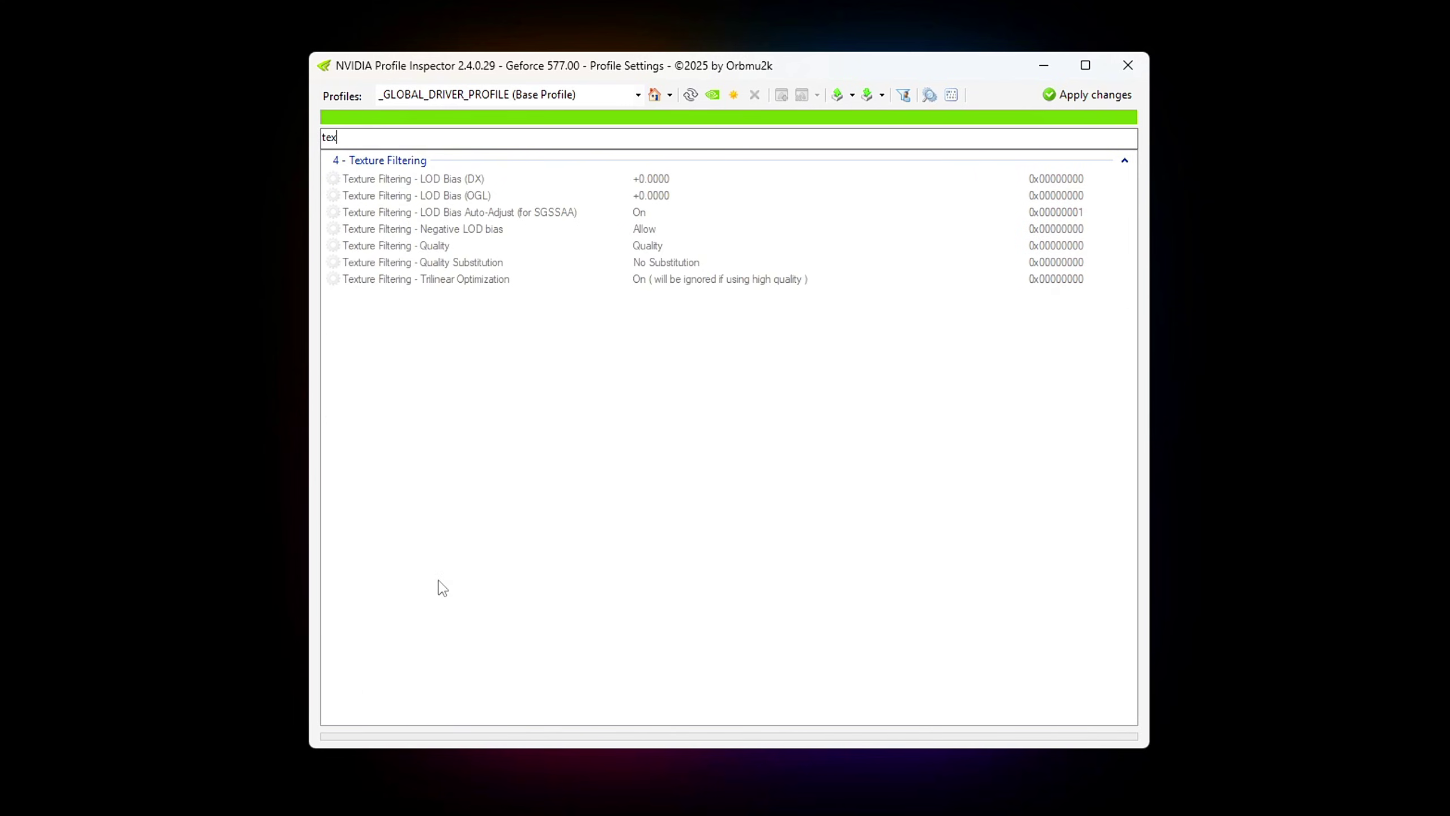
pyautogui.click(514, 196)
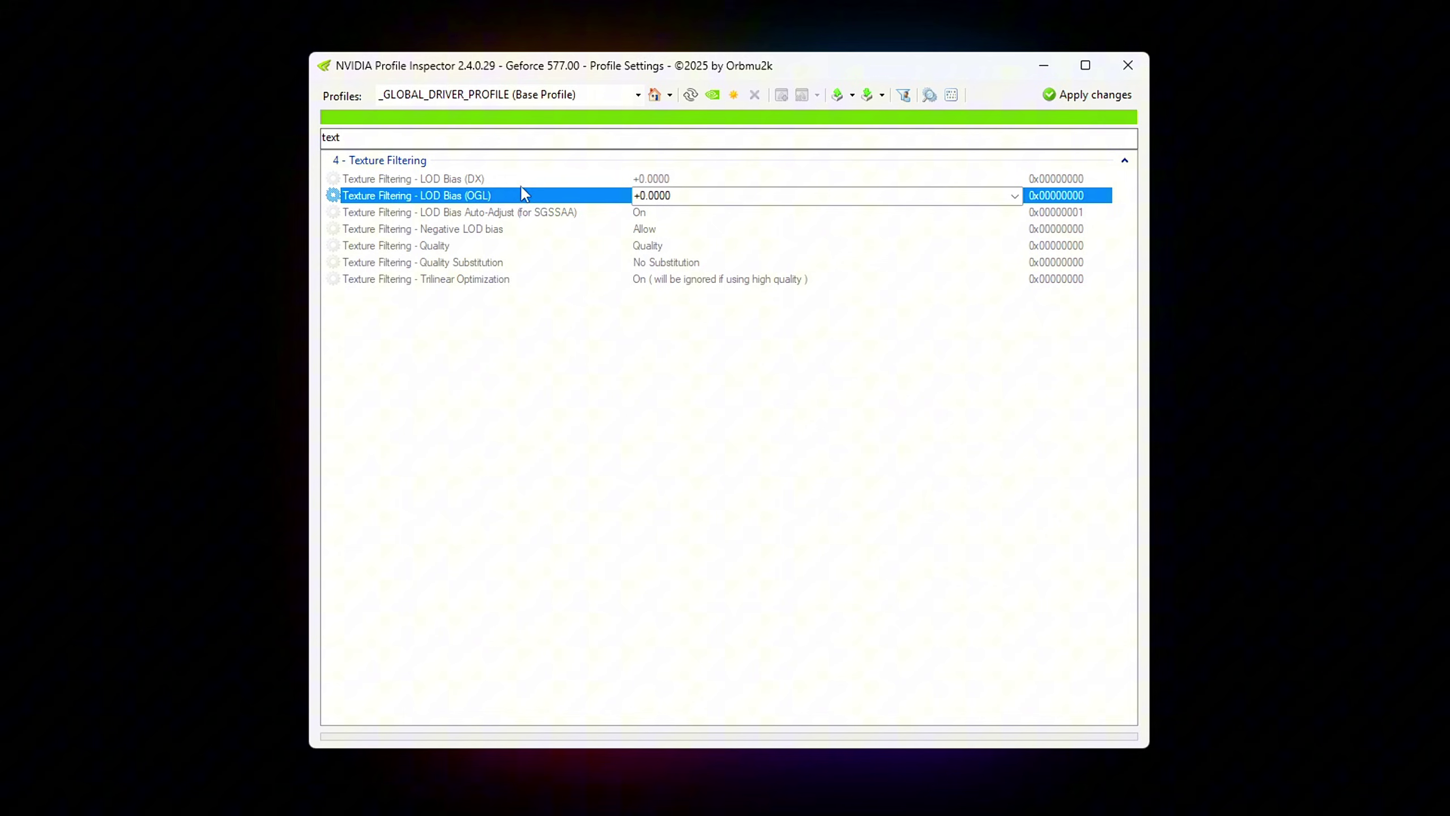
pyautogui.click(868, 177)
pyautogui.click(1014, 179)
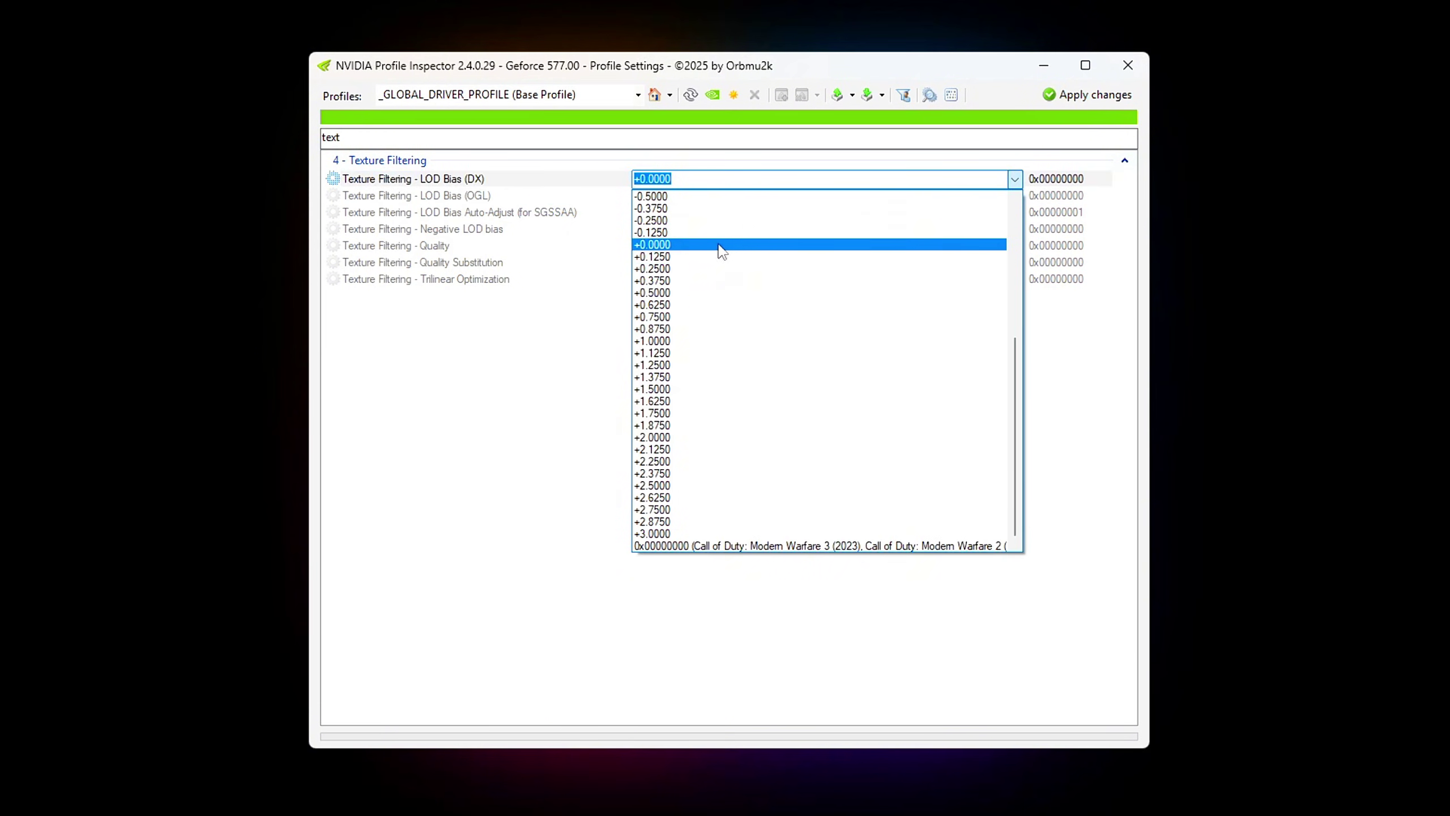
pyautogui.click(715, 342)
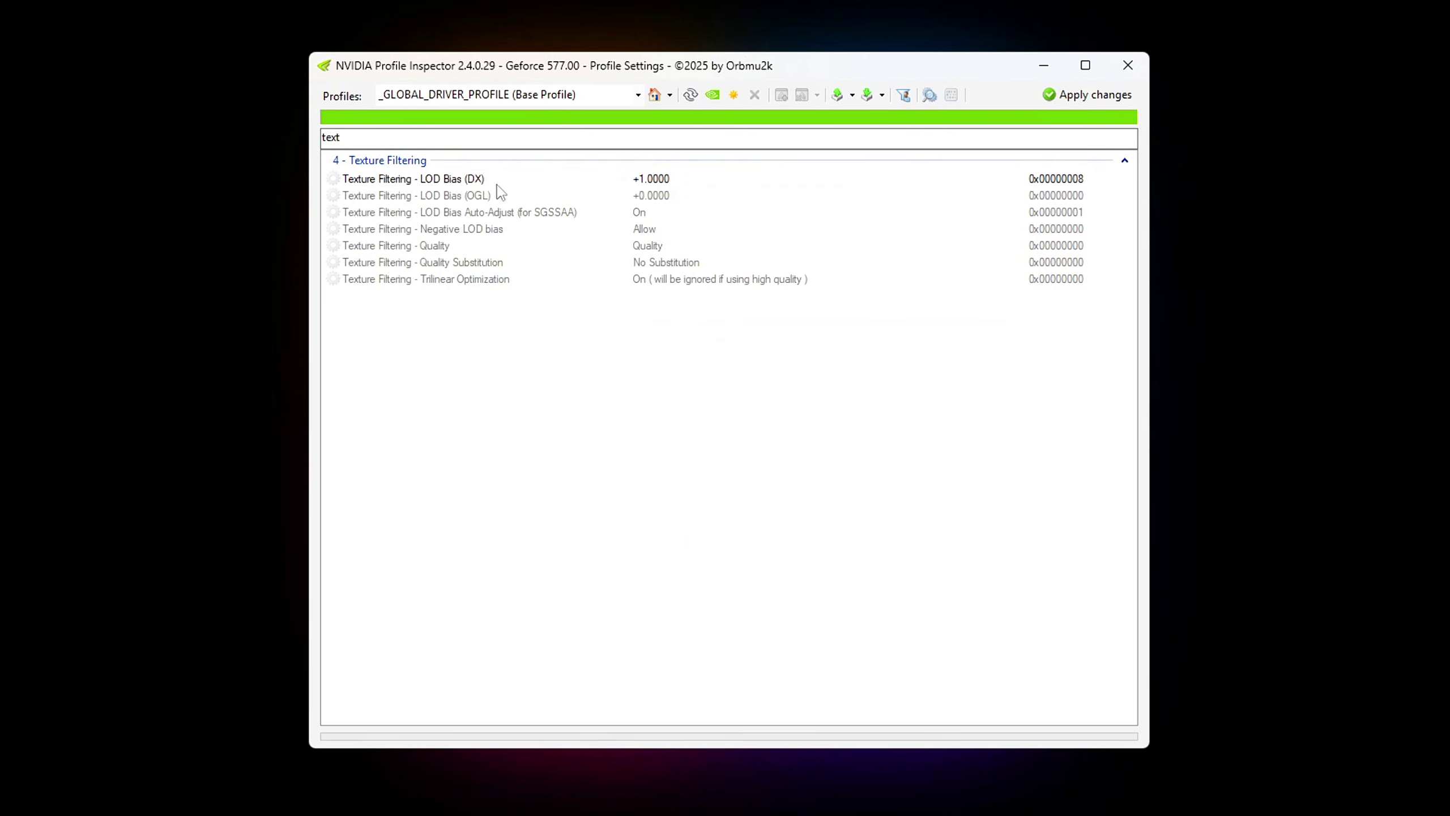
pyautogui.click(644, 181)
pyautogui.click(1014, 178)
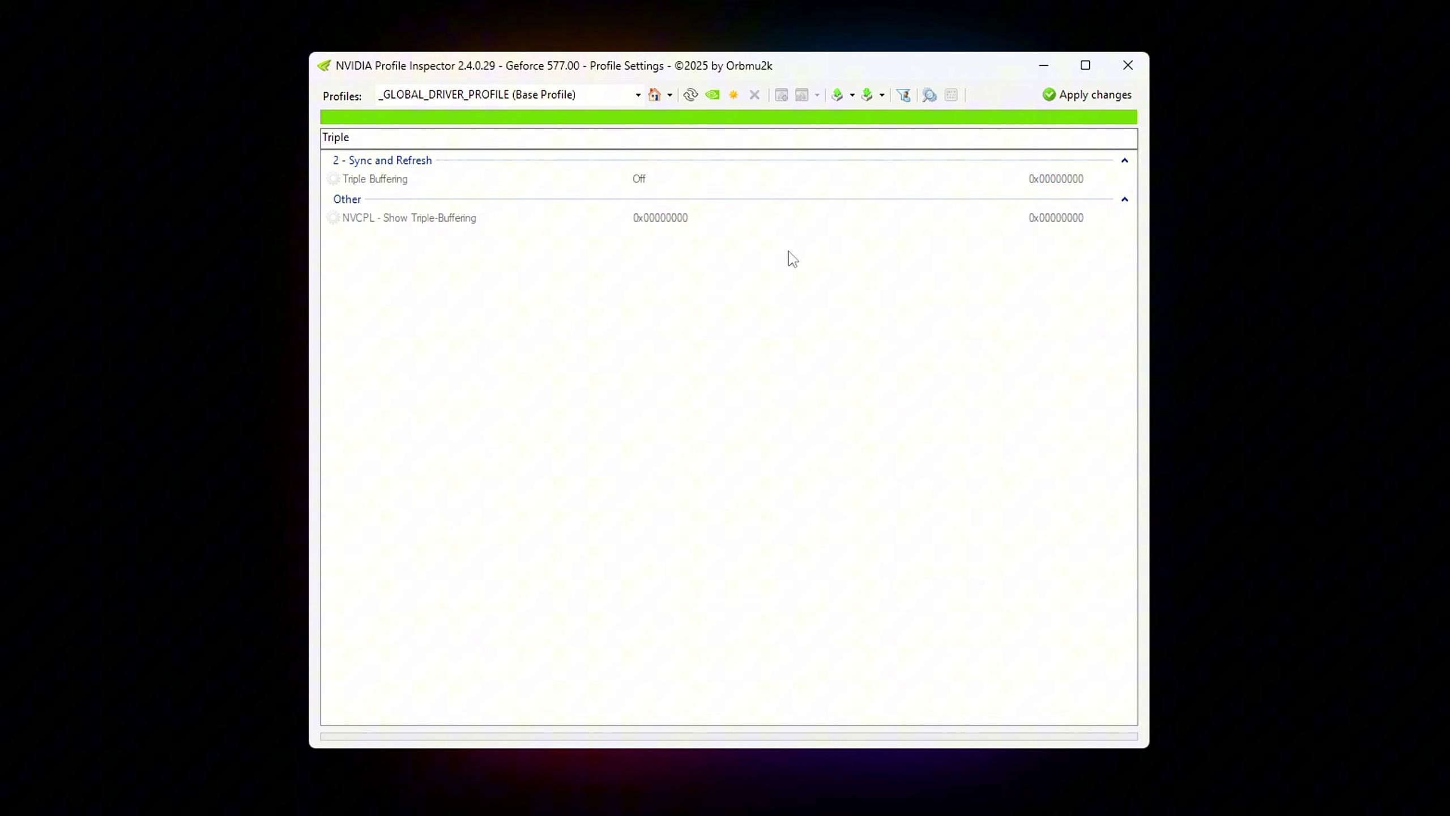
pyautogui.click(676, 176)
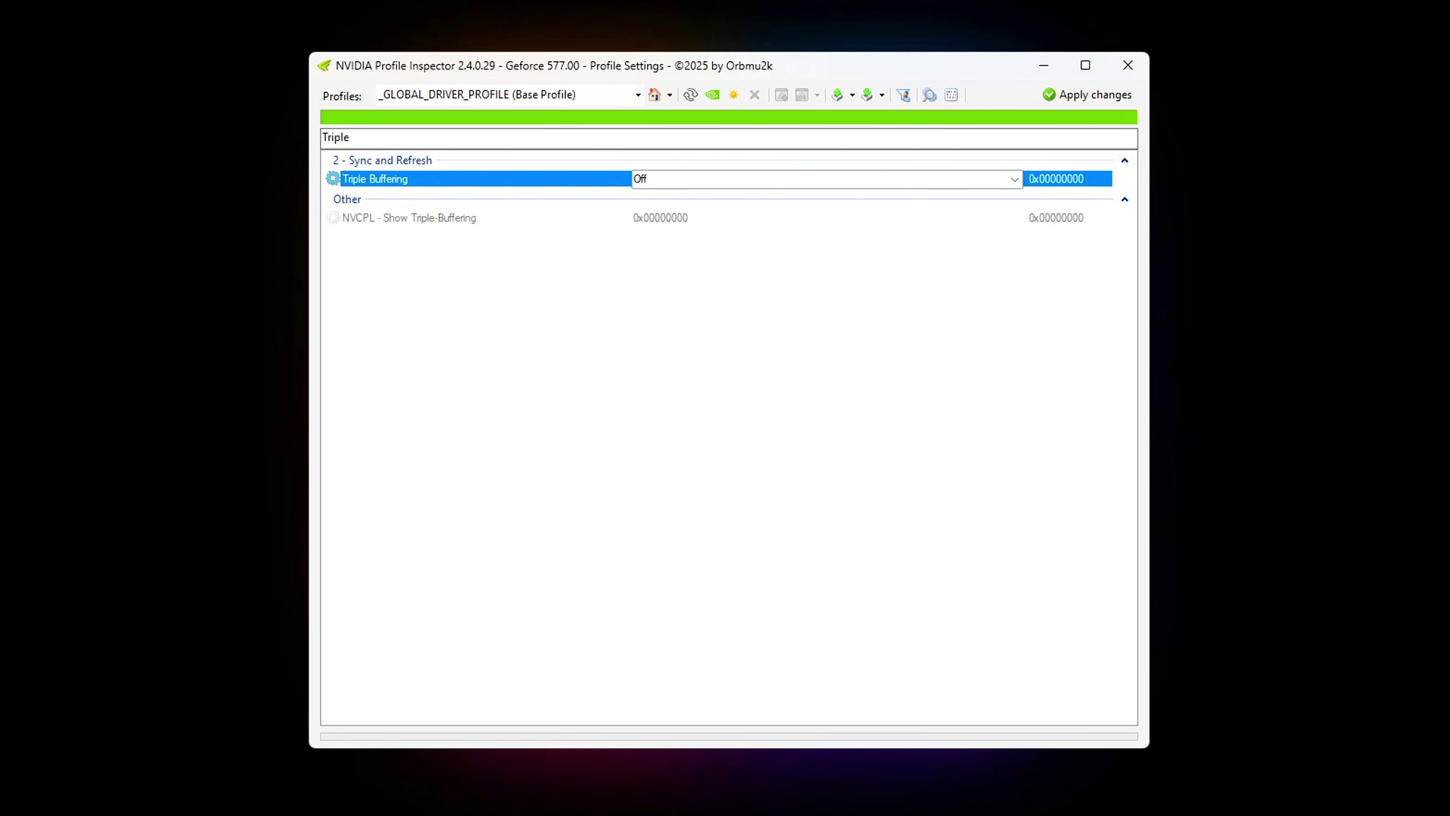
pyautogui.click(1015, 182)
pyautogui.click(825, 194)
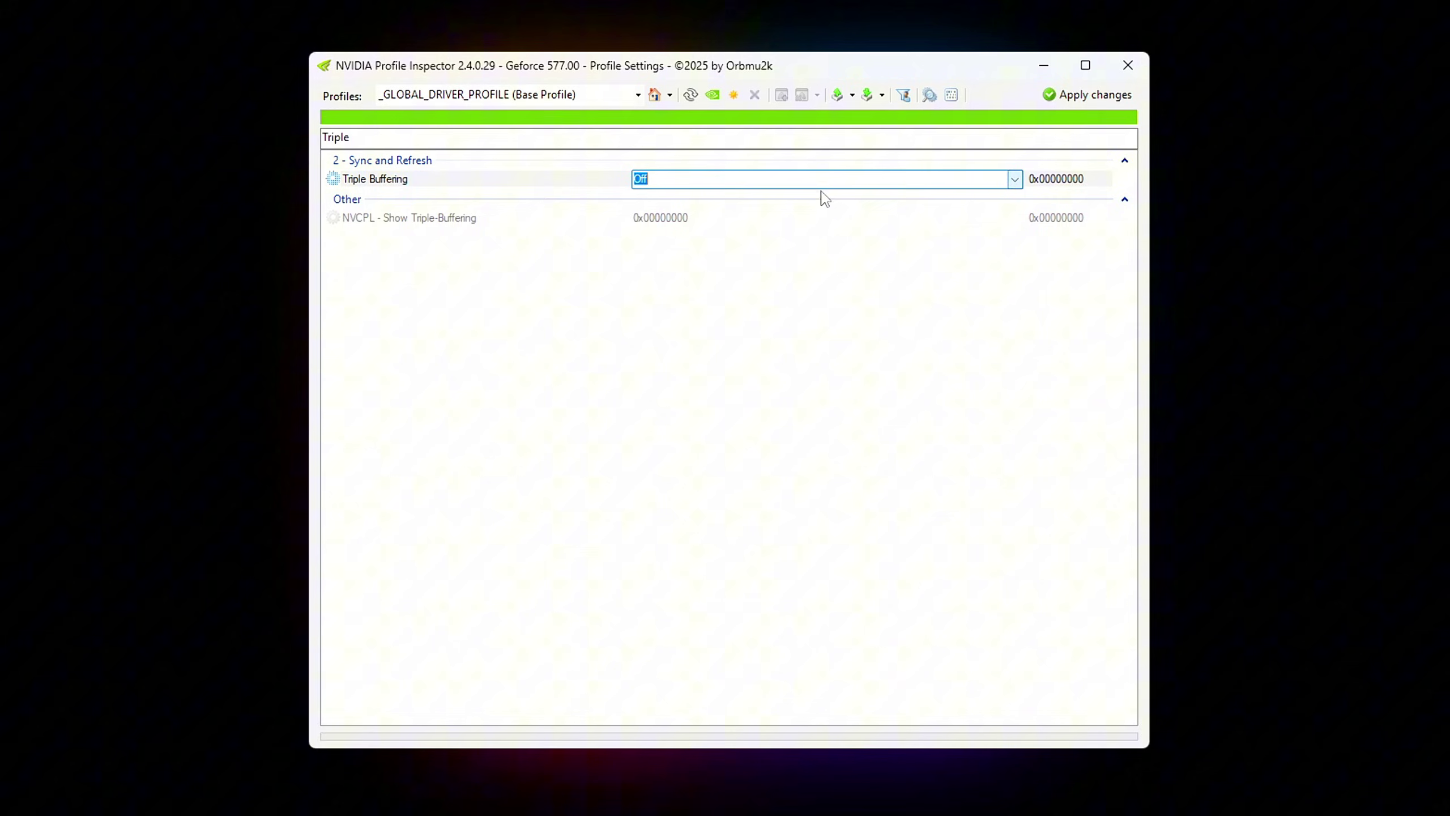
pyautogui.click(71, 158)
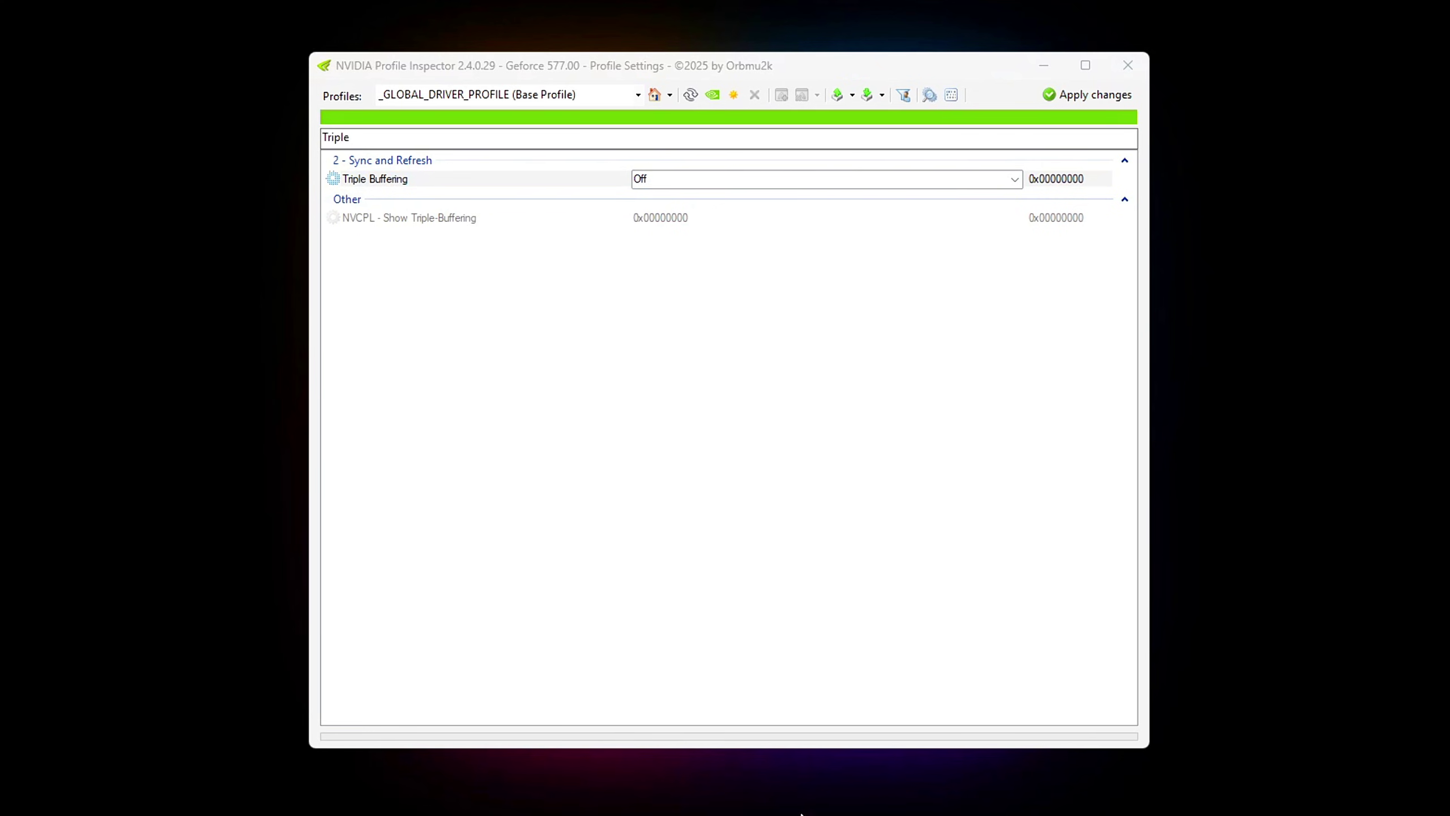
# - Search for shader settings, confirm Shader Cache is On, and set Cache Size to 10GB
pyautogui.click(634, 137)
pyautogui.doubleClick(634, 137)
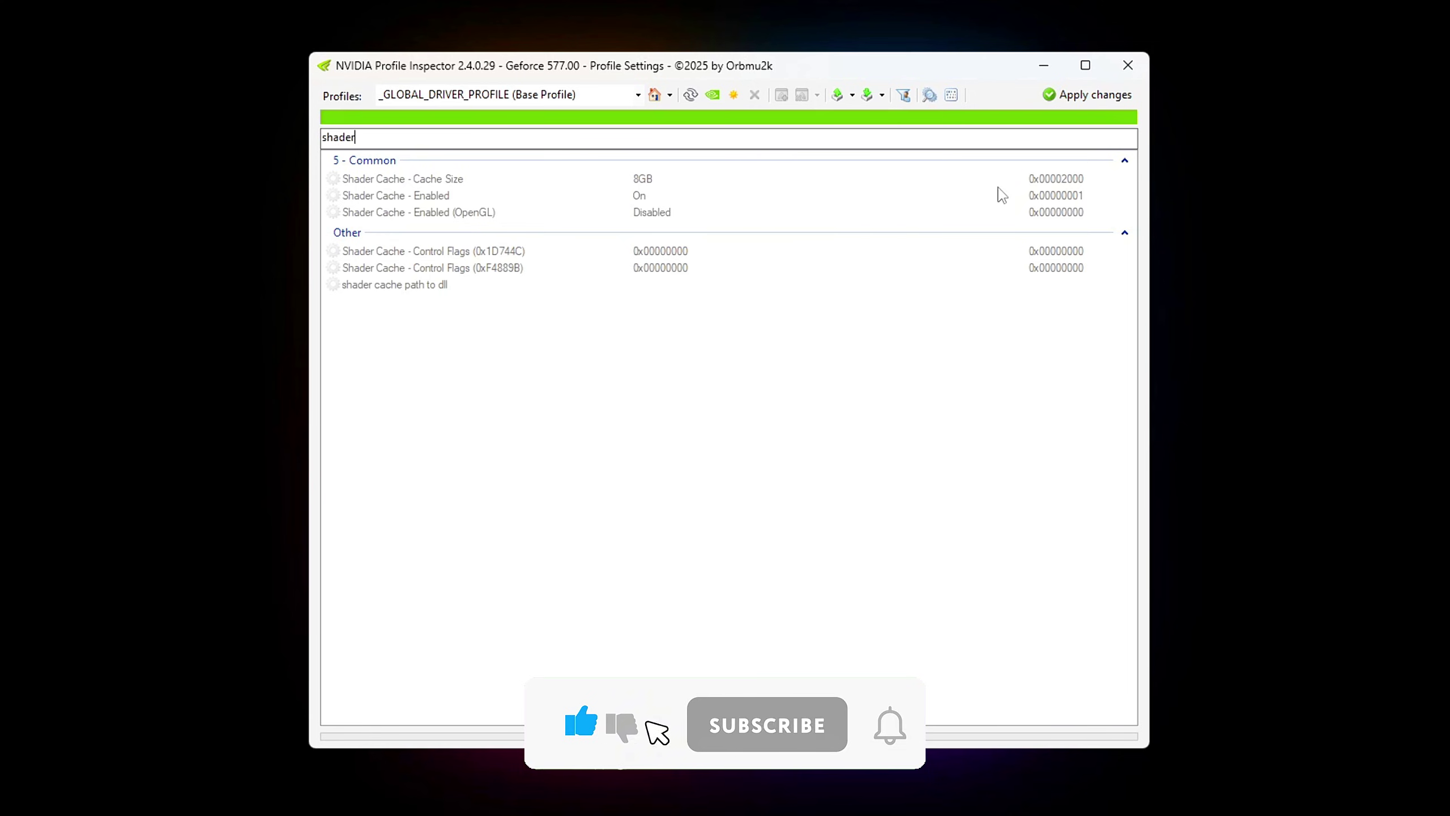
pyautogui.click(425, 197)
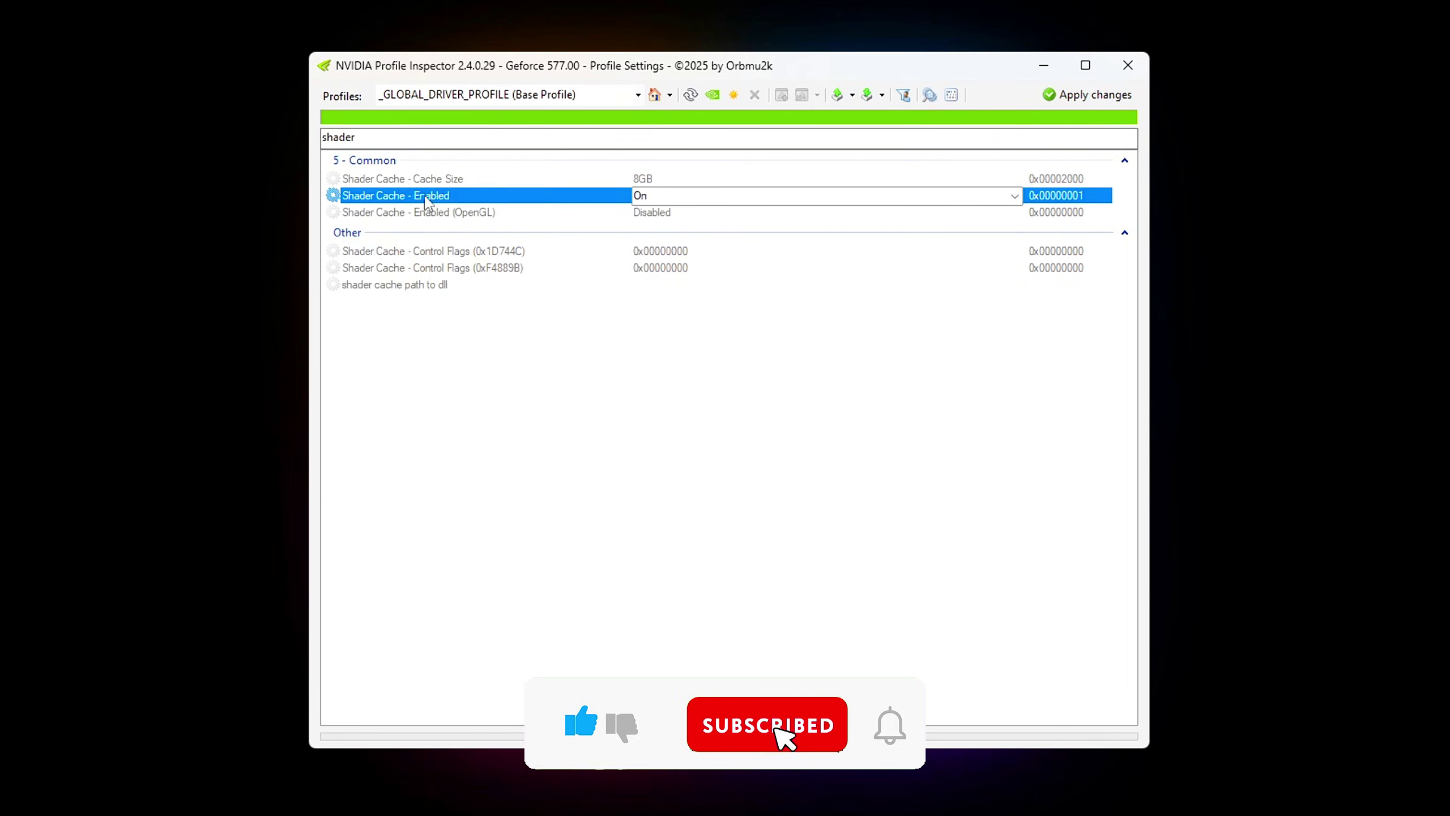
pyautogui.click(788, 195)
pyautogui.click(794, 179)
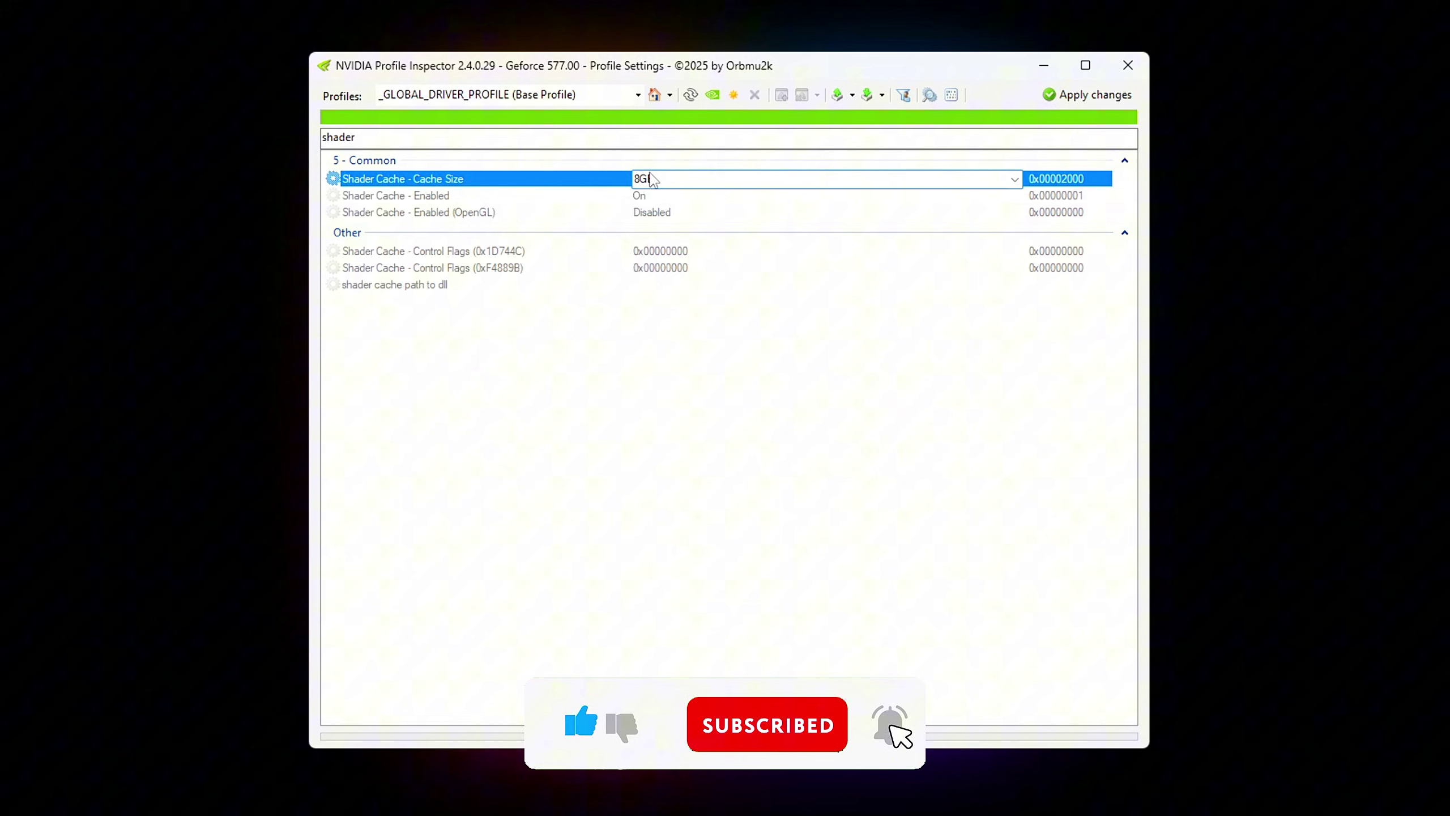
pyautogui.click(797, 179)
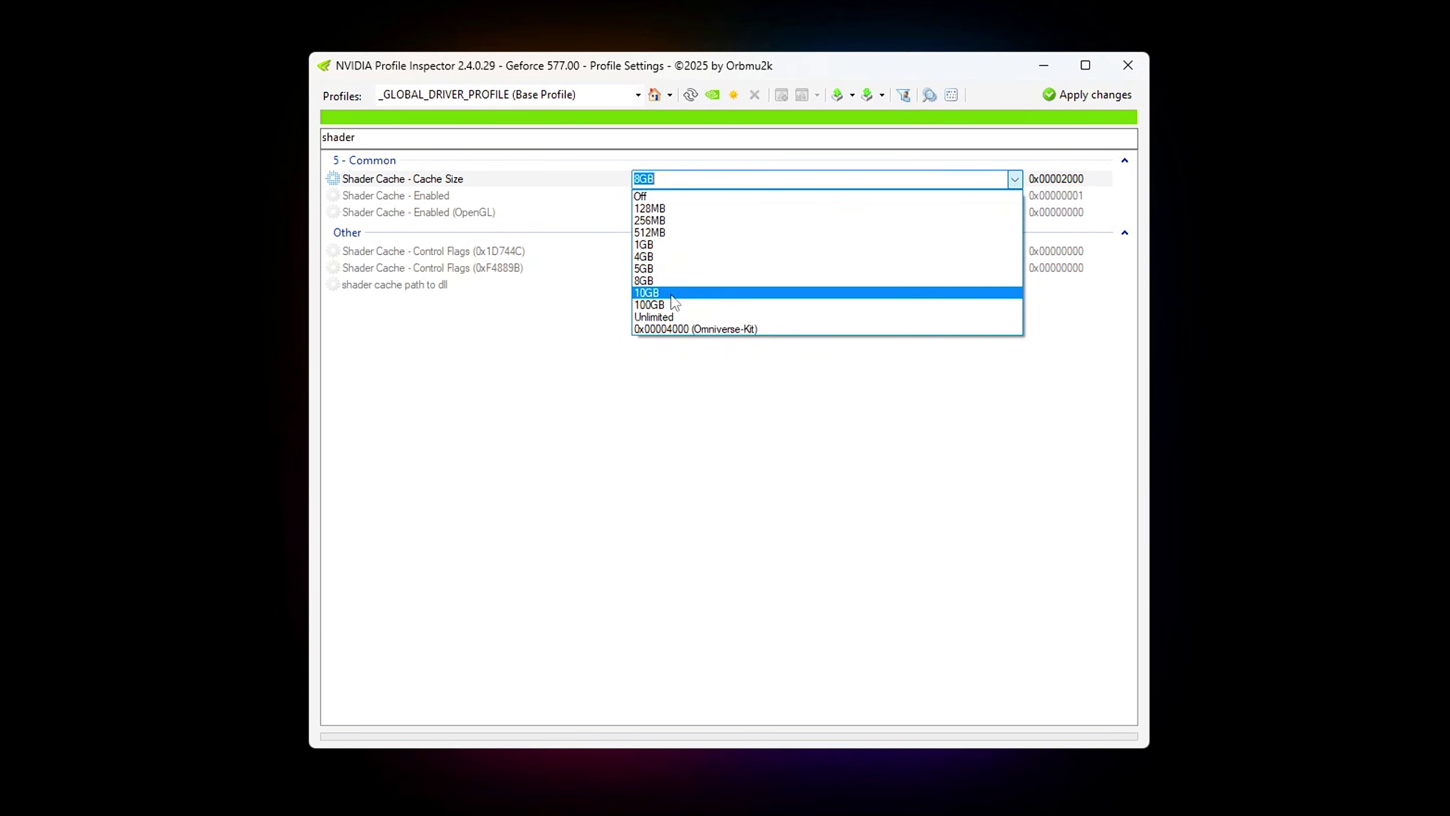
pyautogui.click(651, 292)
pyautogui.click(716, 184)
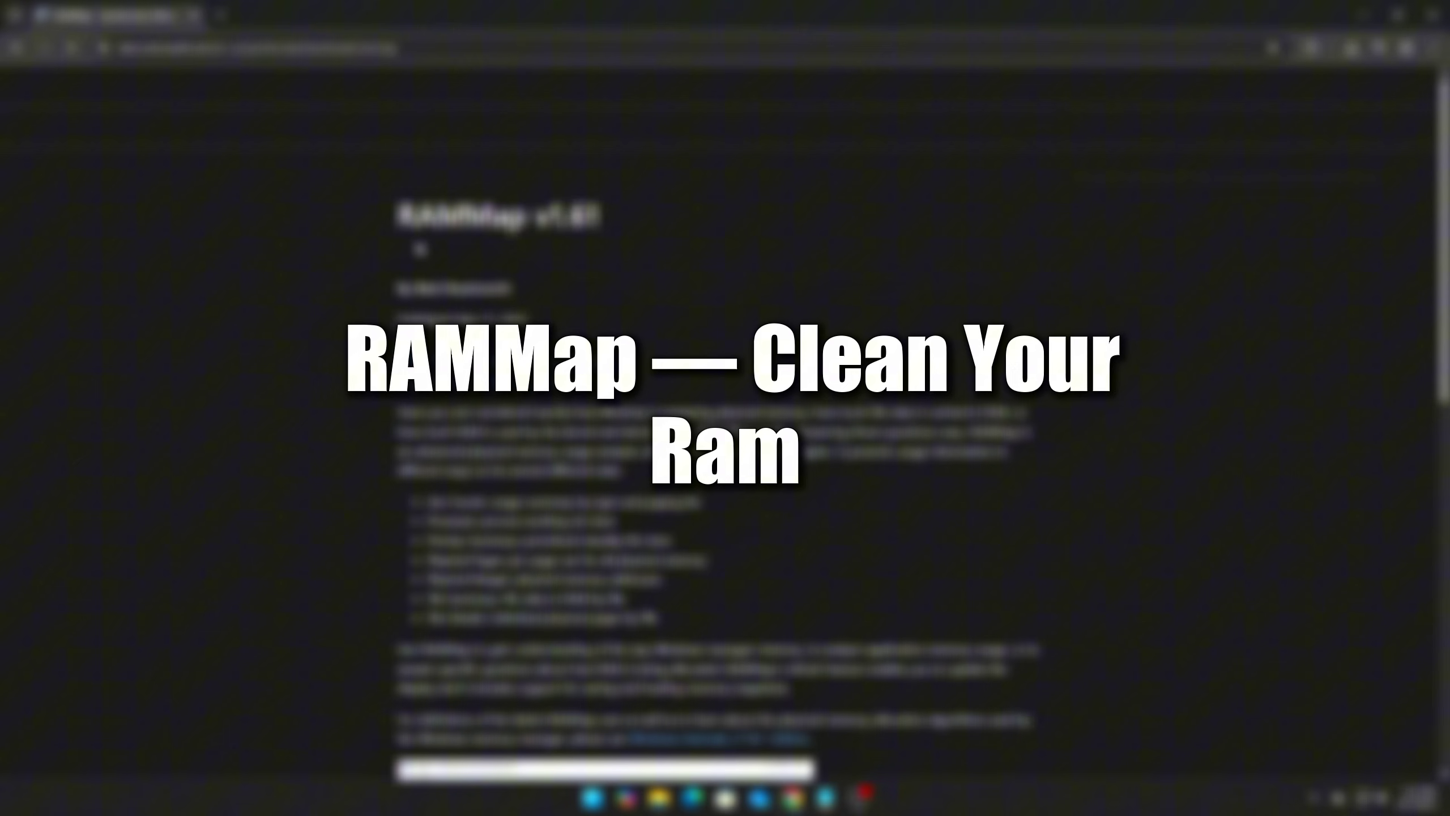
# - Scroll the RAMMap v1.61 page and download RAMMap.zip (671 KB)
pyautogui.scroll(-4, 719, 422)
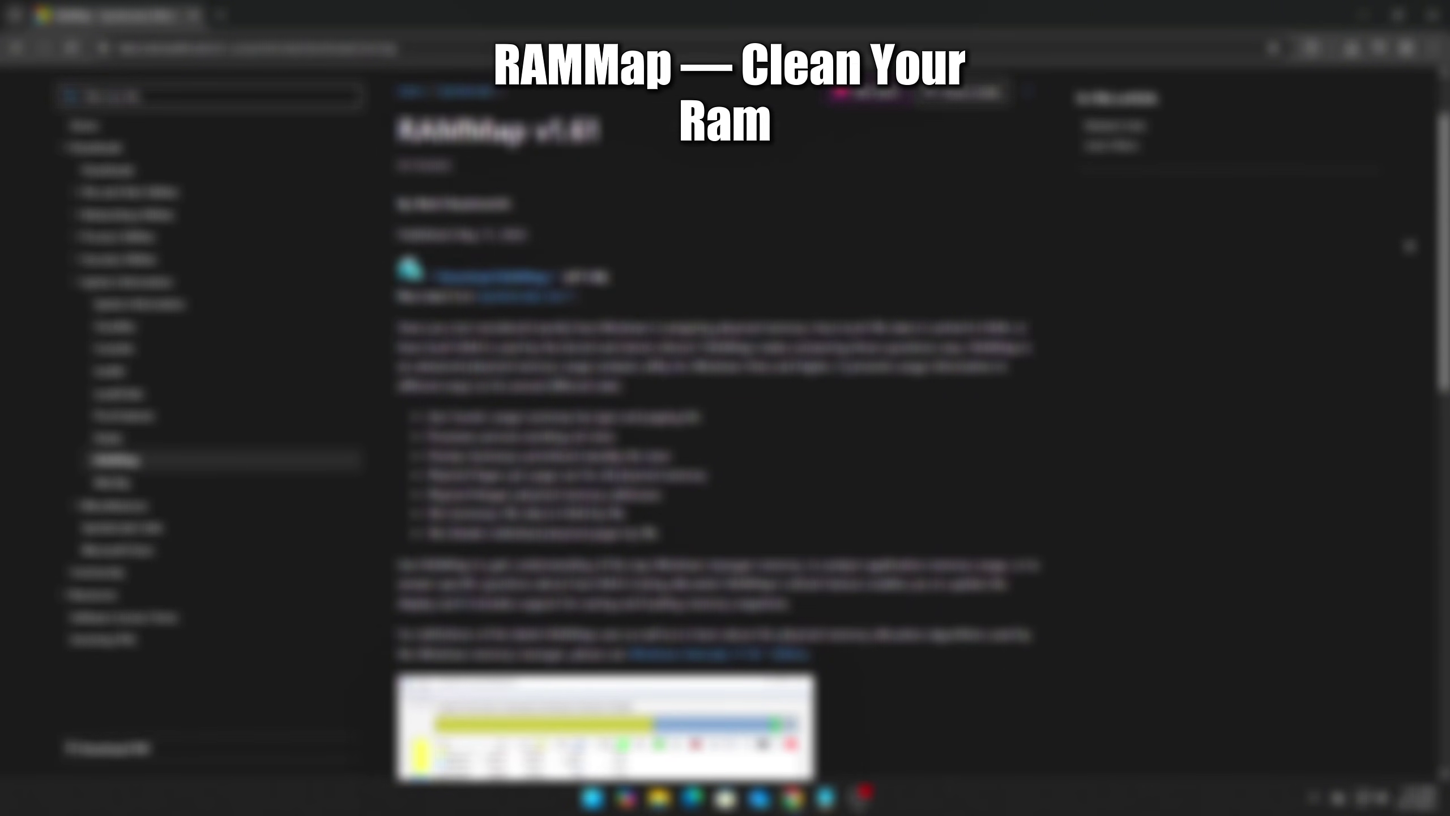
pyautogui.scroll(-4, 720, 423)
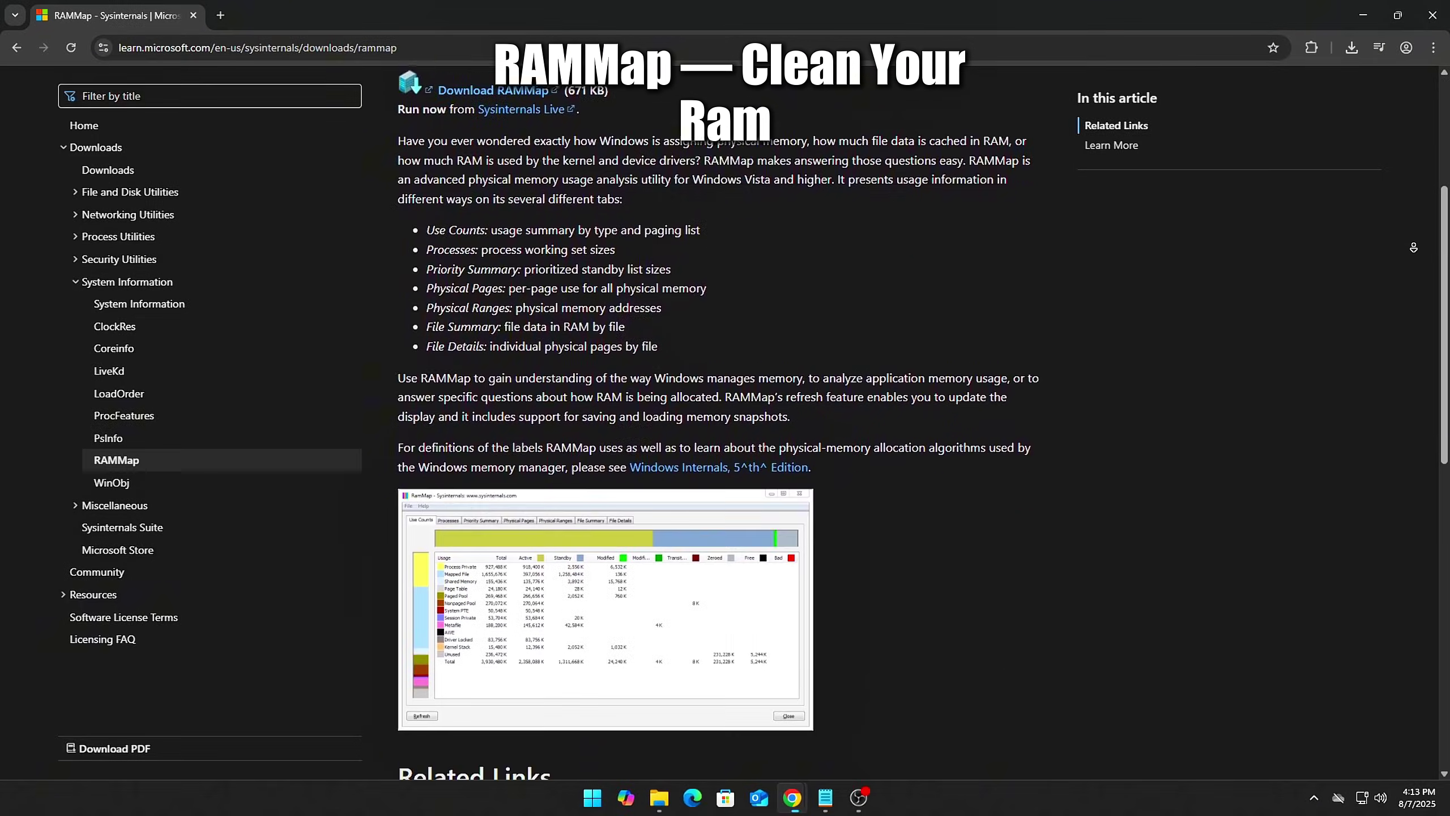
pyautogui.scroll(-5, 720, 423)
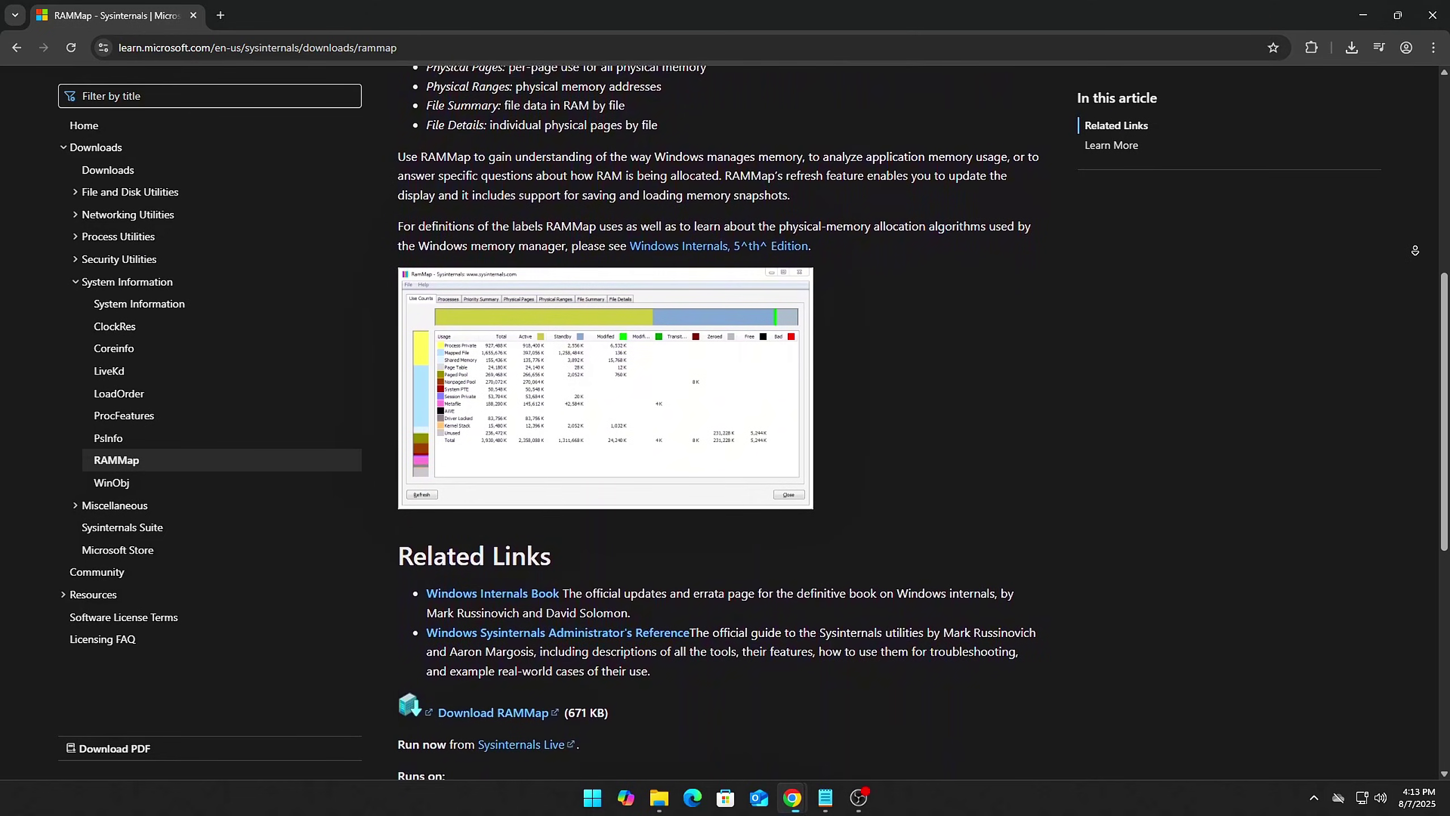
pyautogui.scroll(-6, 720, 423)
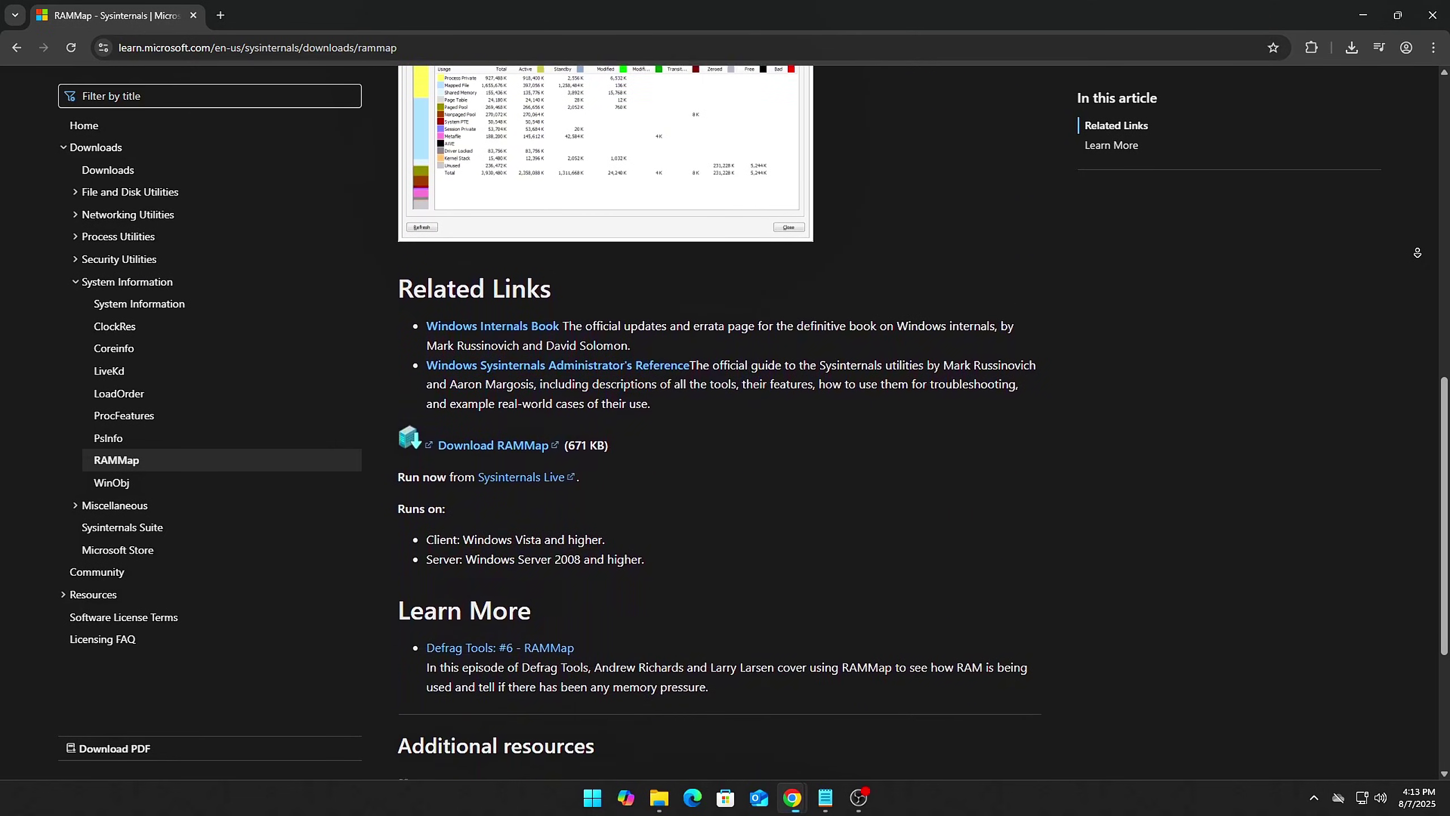
pyautogui.scroll(15, 1243, 437)
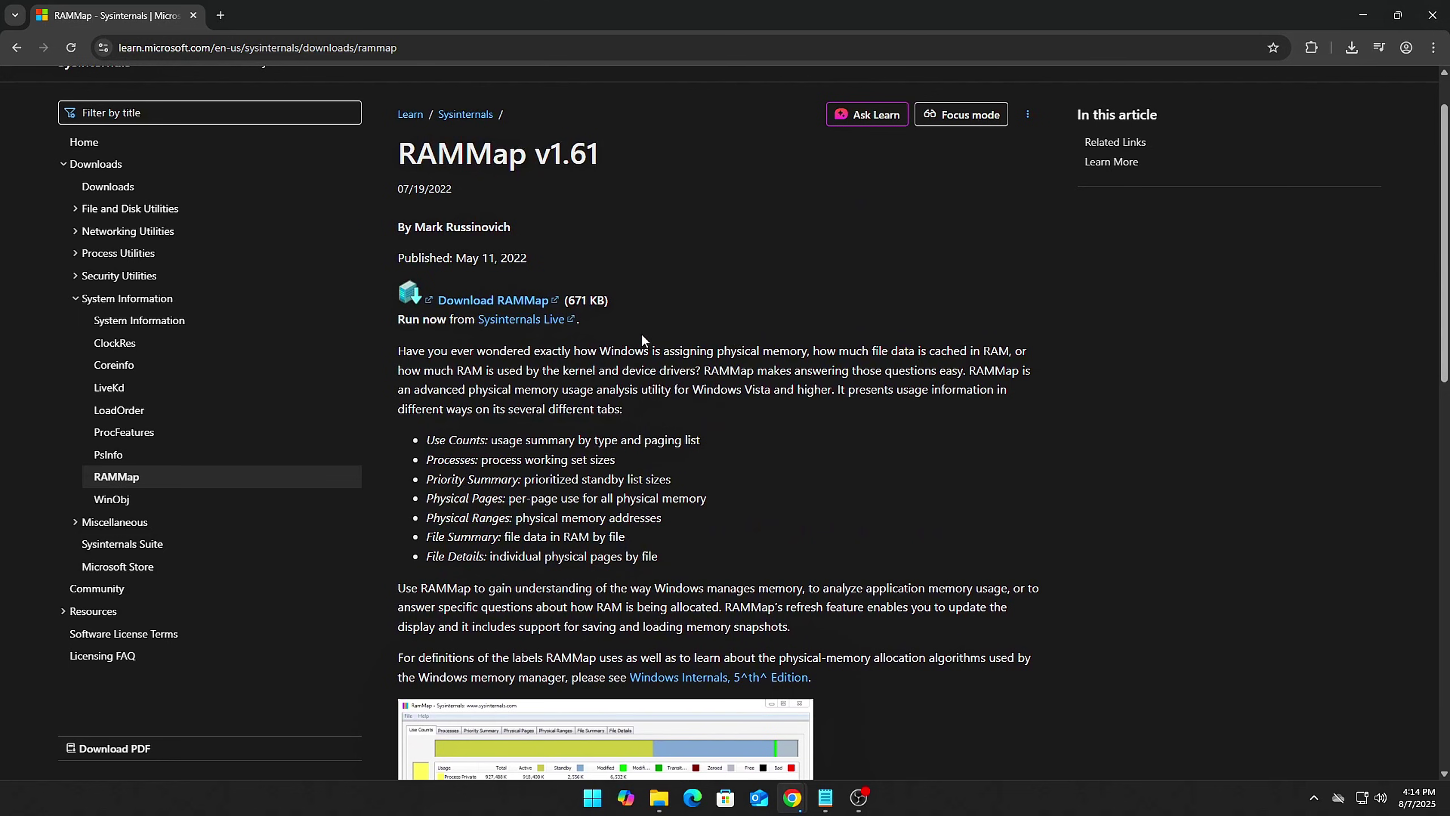
pyautogui.moveTo(641, 333); pyautogui.dragTo(633, 418)
pyautogui.scroll(-9, 634, 418)
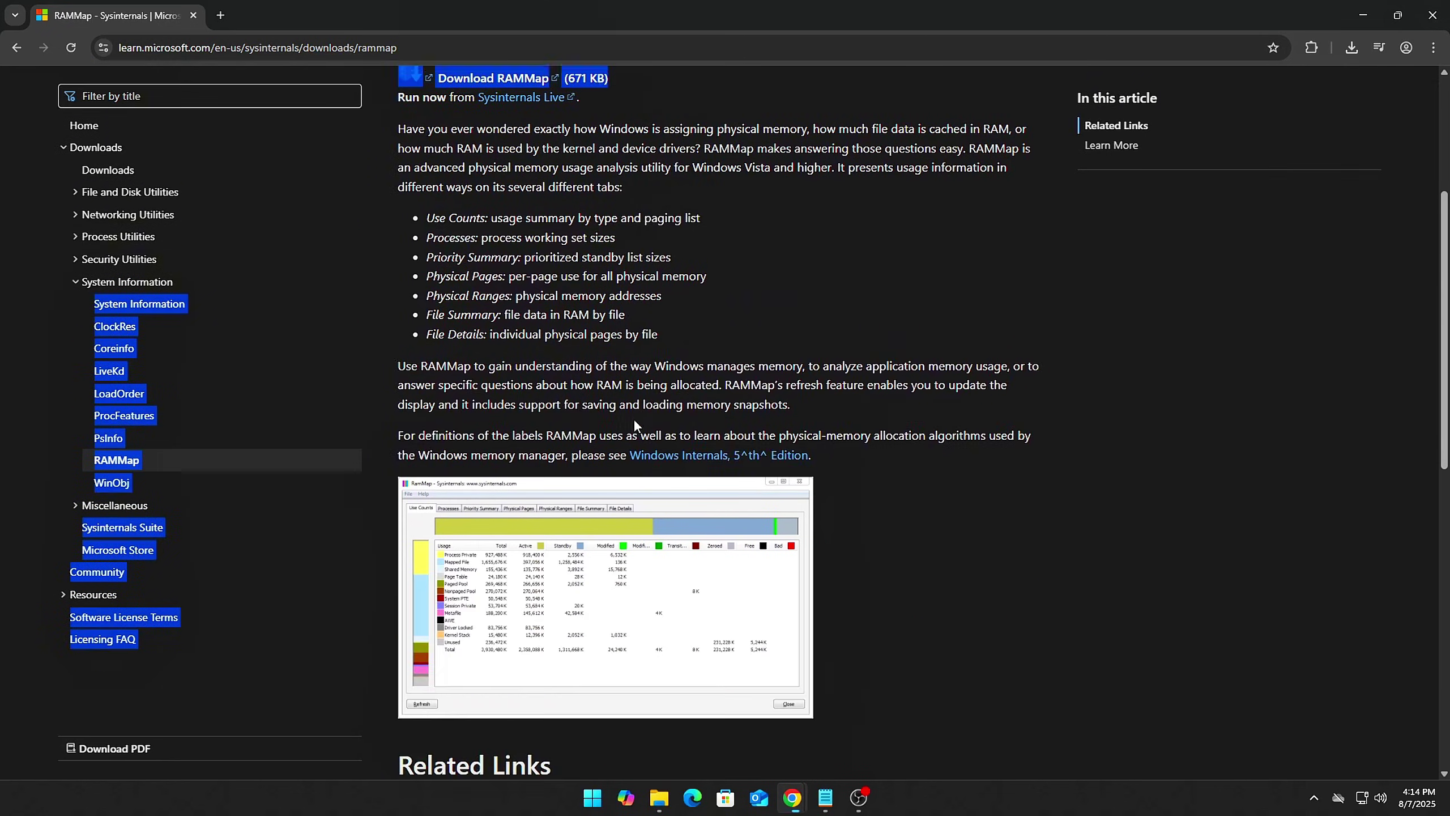
pyautogui.moveTo(623, 614); pyautogui.dragTo(482, 615)
pyautogui.scroll(-3, 483, 611)
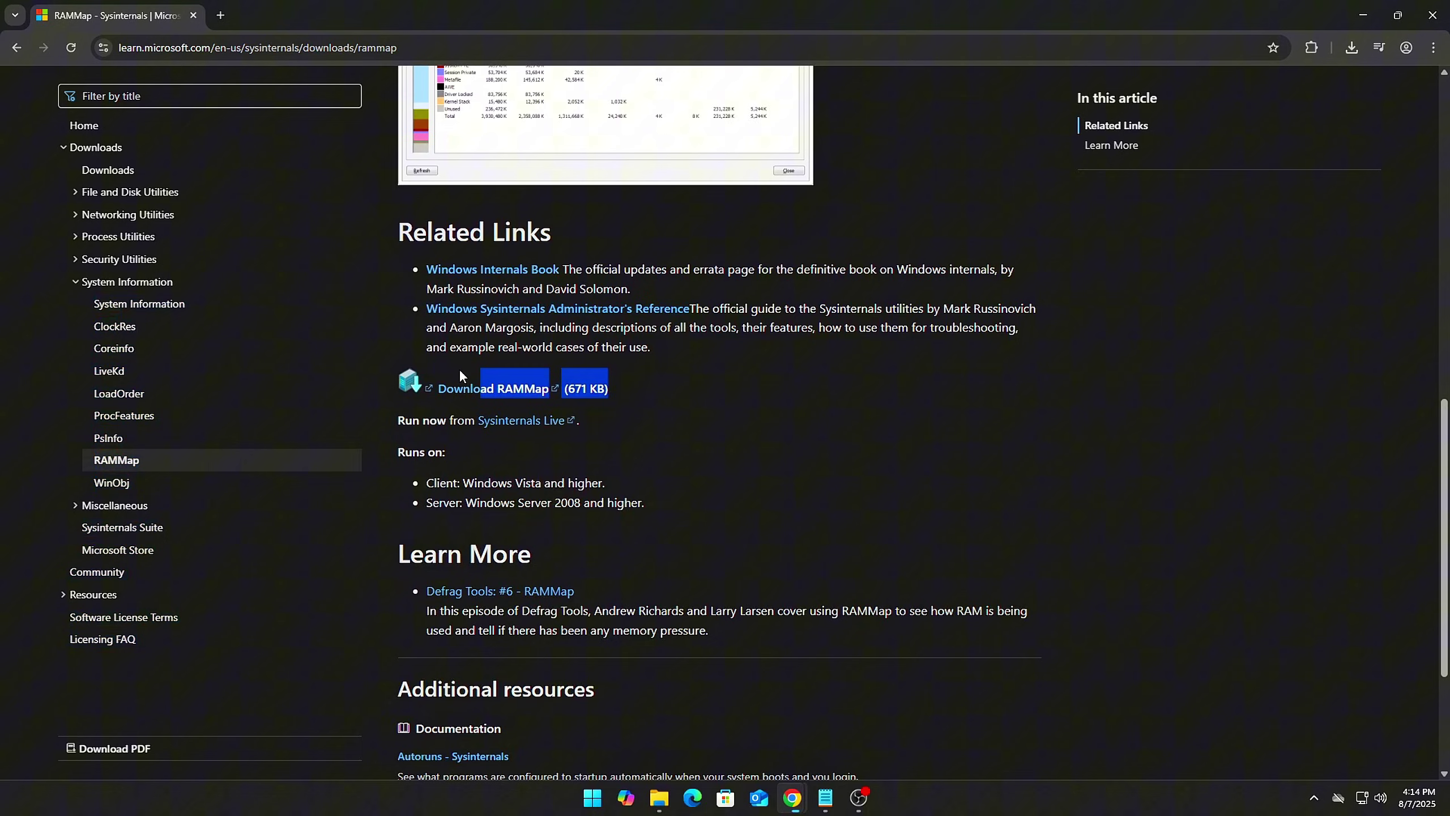
pyautogui.click(516, 389)
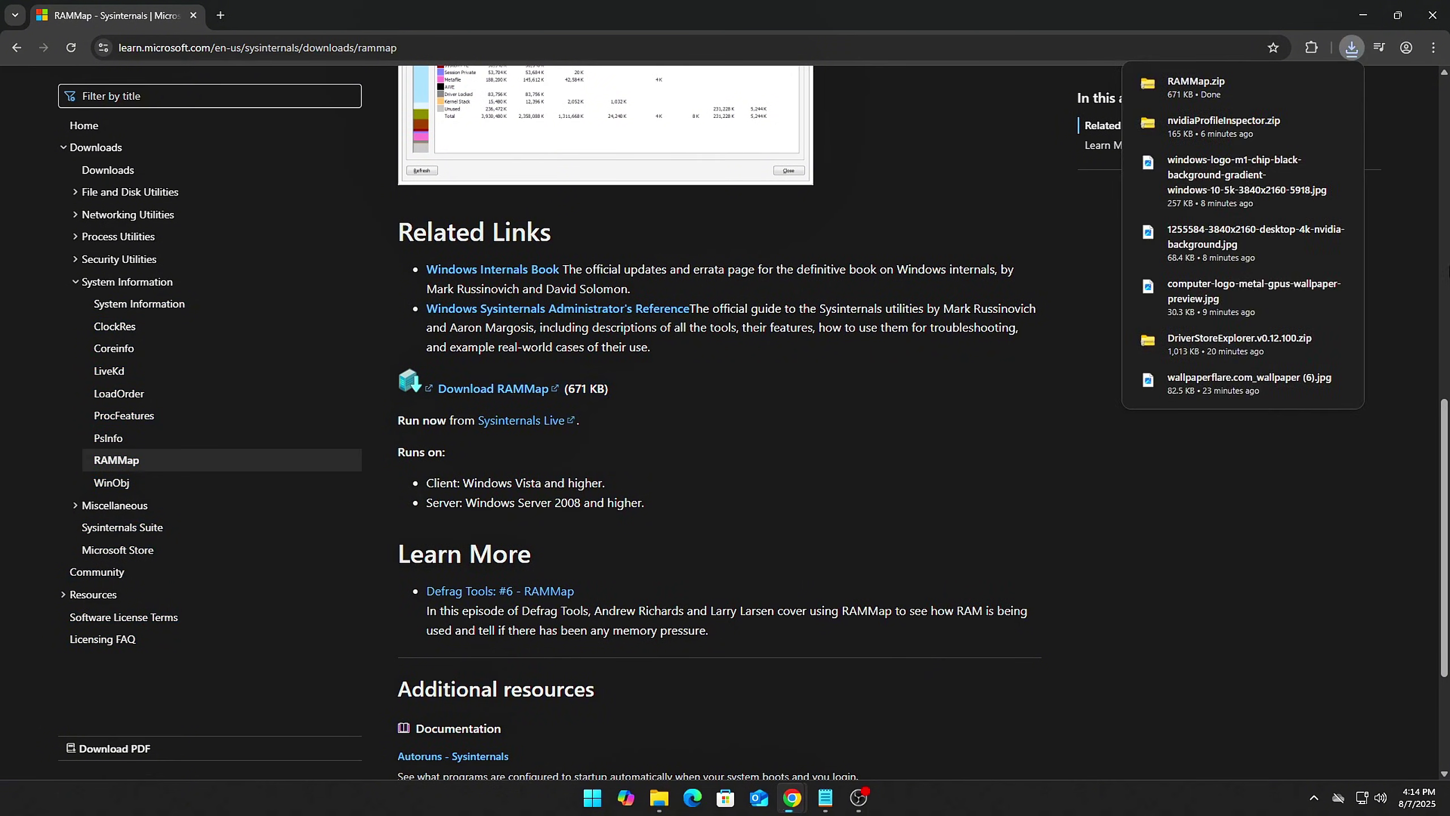
# - Extract RAMMap.zip into its own RAMMap folder
pyautogui.click(1433, 11)
pyautogui.rightClick(537, 347)
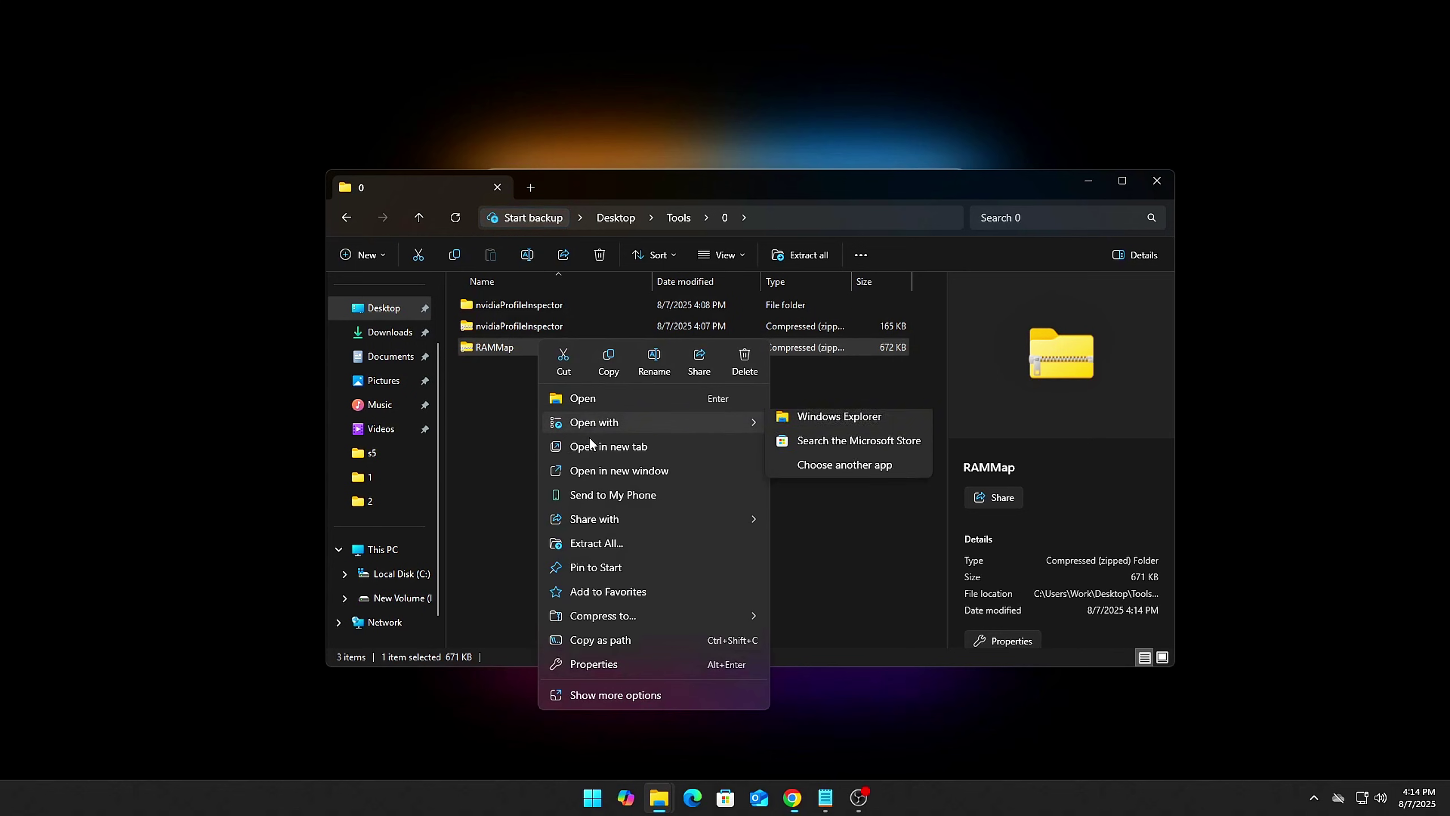
pyautogui.click(634, 543)
pyautogui.click(865, 542)
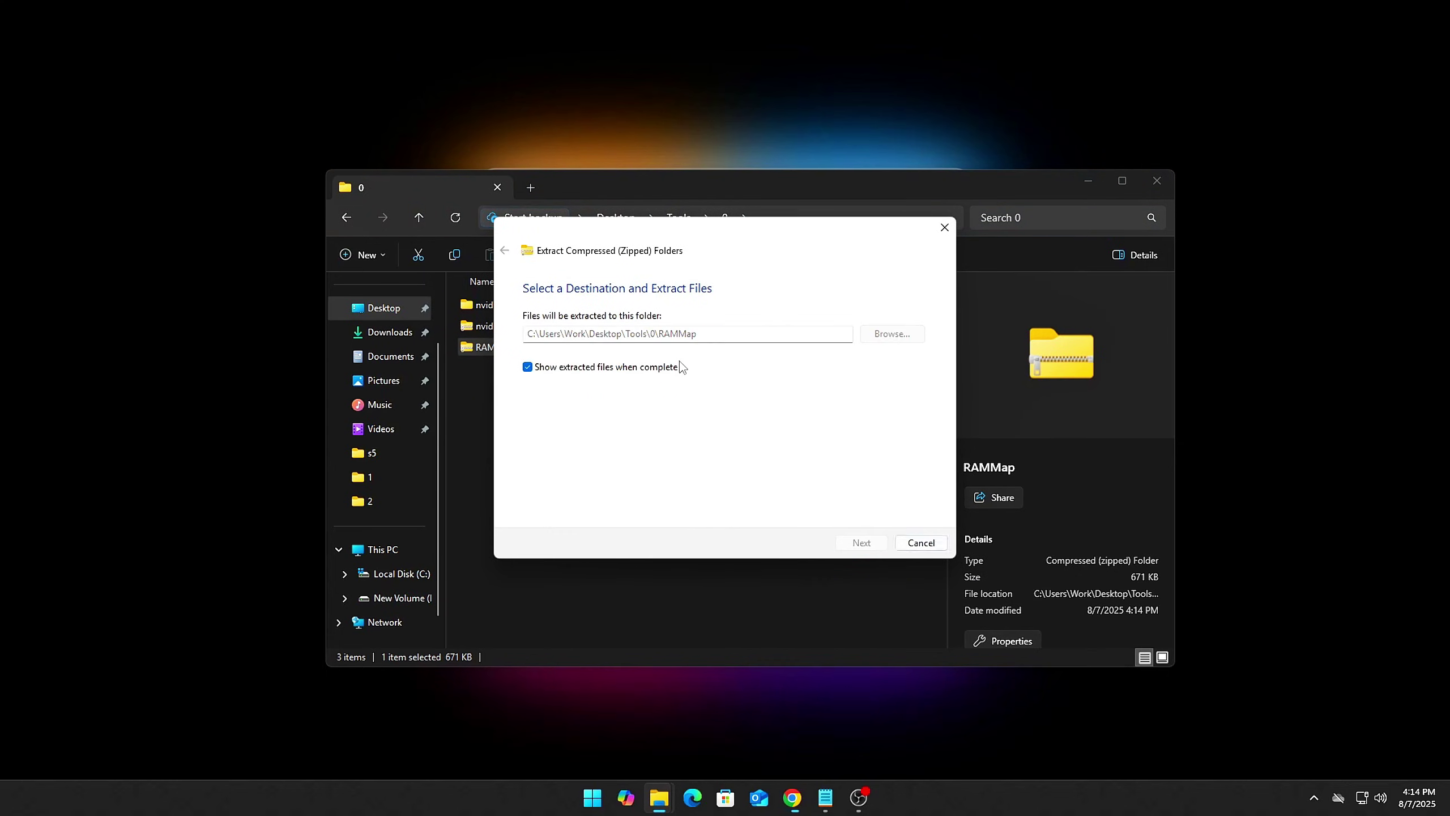
# - Close the original download window and run RAMMap from the extracted folder
pyautogui.click(1157, 181)
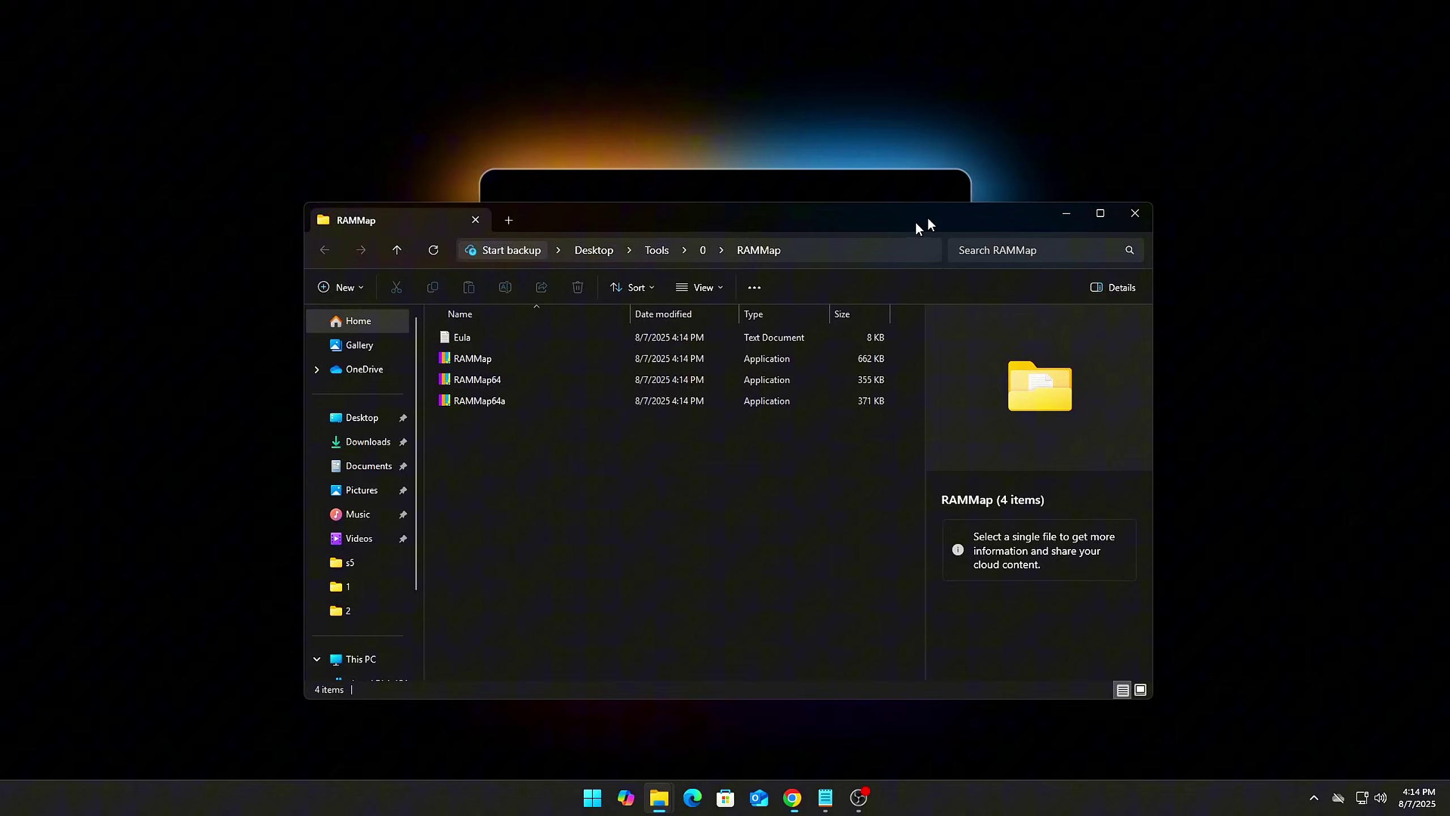
pyautogui.moveTo(684, 458); pyautogui.dragTo(574, 496)
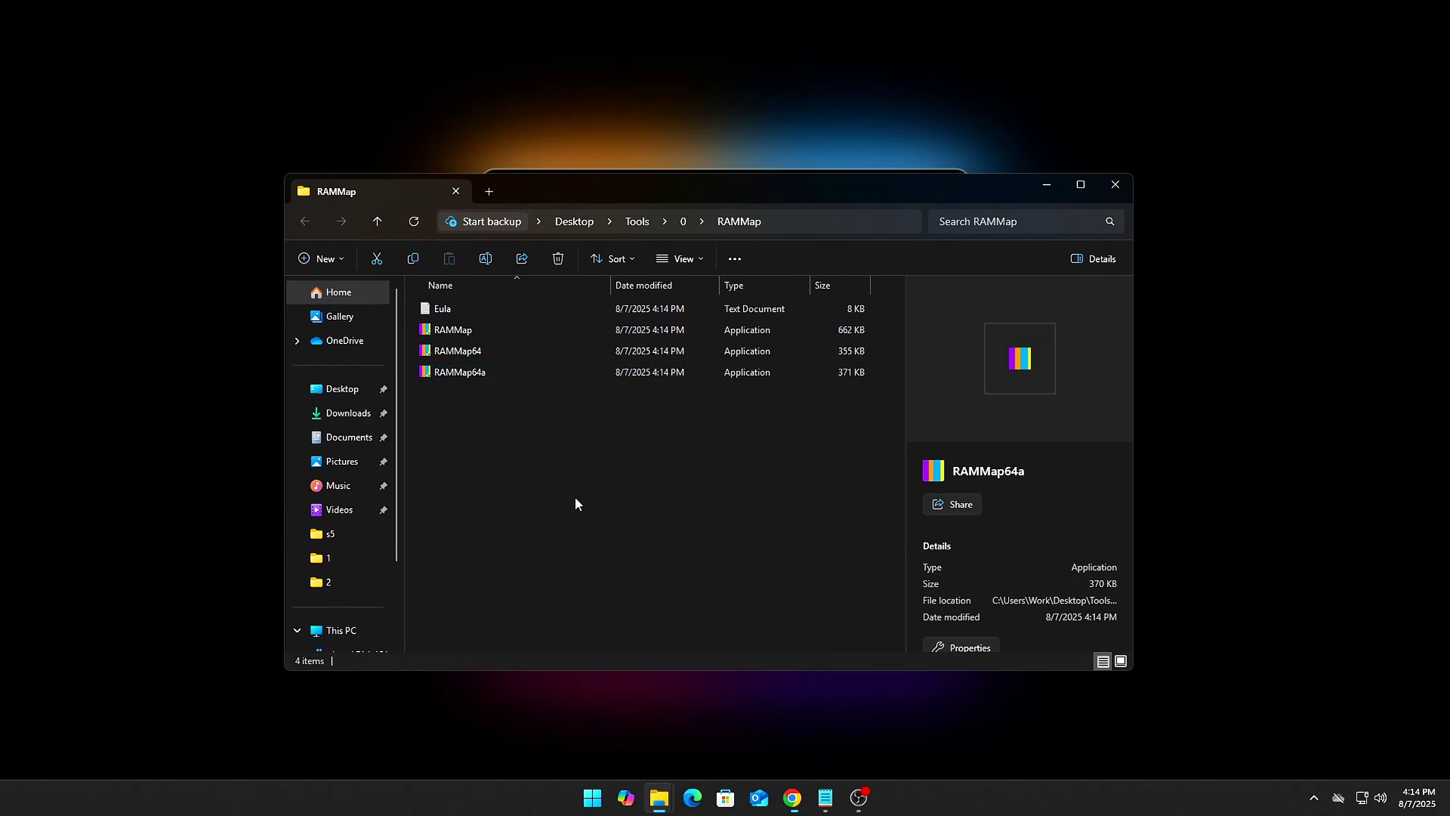
pyautogui.keyDown('ctrl'); pyautogui.scroll(3, 612, 499); pyautogui.keyUp('ctrl')
pyautogui.keyDown('ctrl'); pyautogui.scroll(1, 612, 507); pyautogui.keyUp('ctrl')
pyautogui.doubleClick(504, 309)
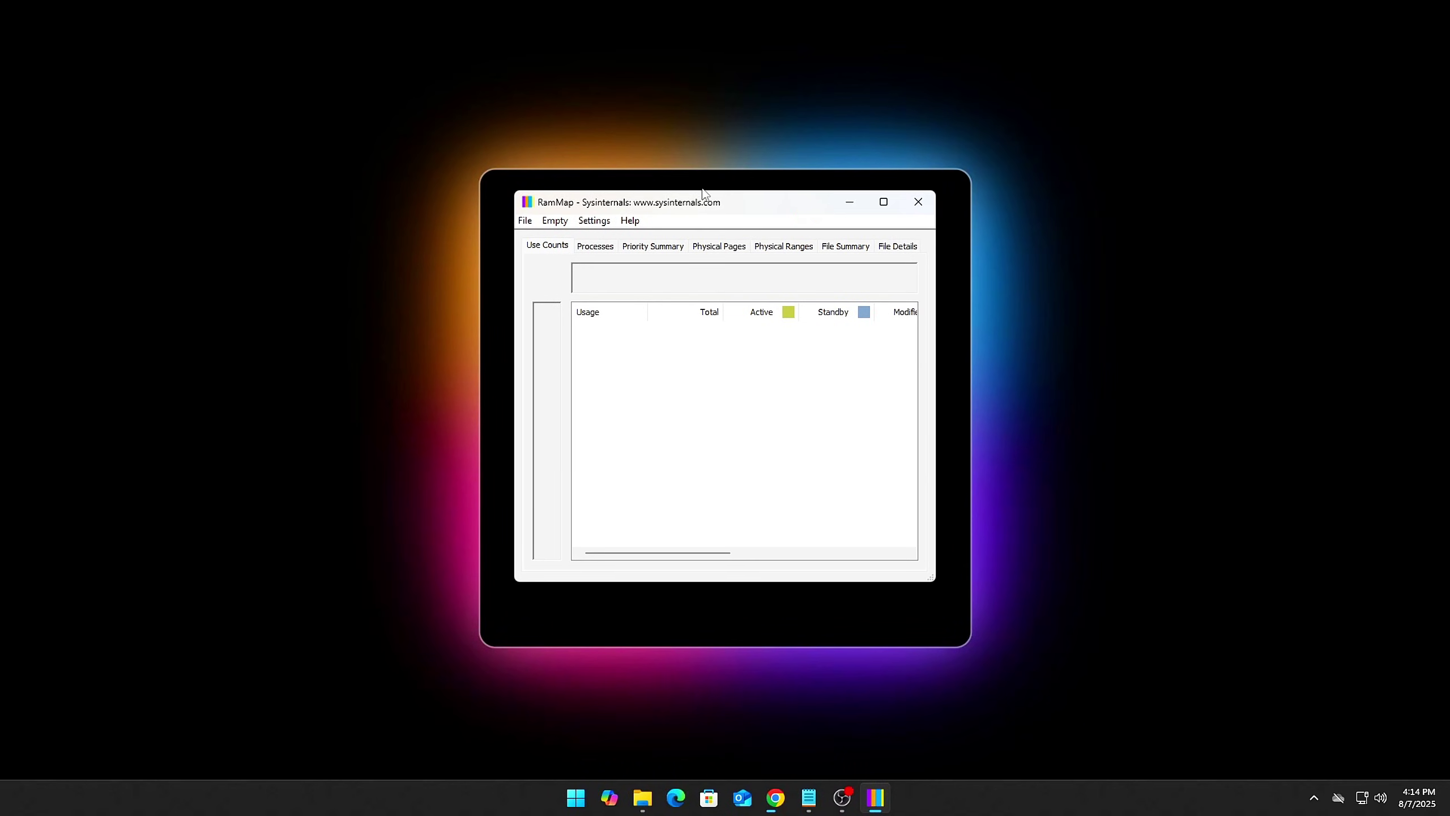
# - Use RAMMap's Empty menu to empty the standby list, then return to the Use Counts view
pyautogui.moveTo(702, 180)
pyautogui.mouseDown()
pyautogui.moveTo(672, 169)
pyautogui.moveTo(685, 166)
pyautogui.mouseUp()
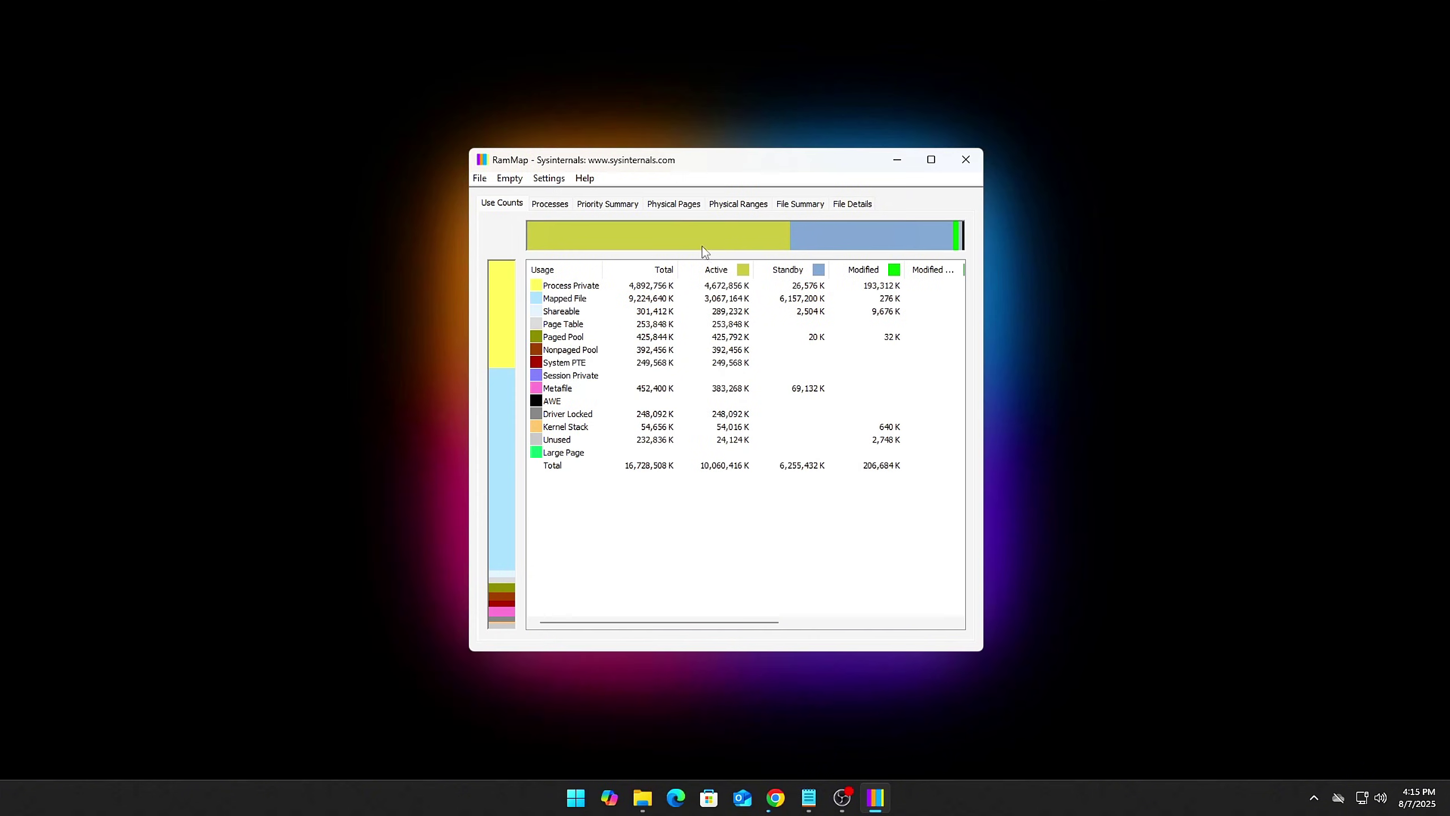
pyautogui.click(510, 179)
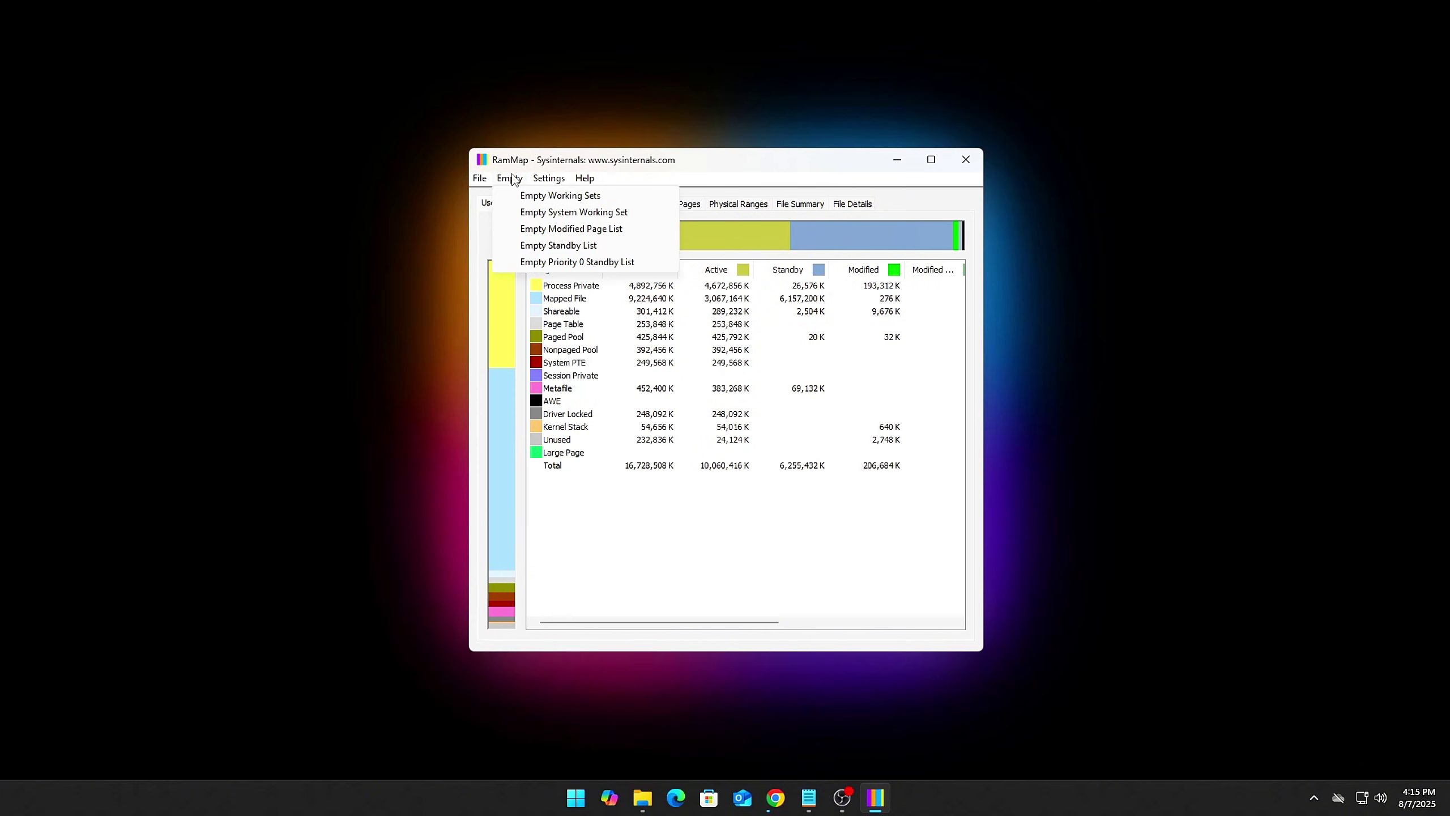
pyautogui.click(591, 249)
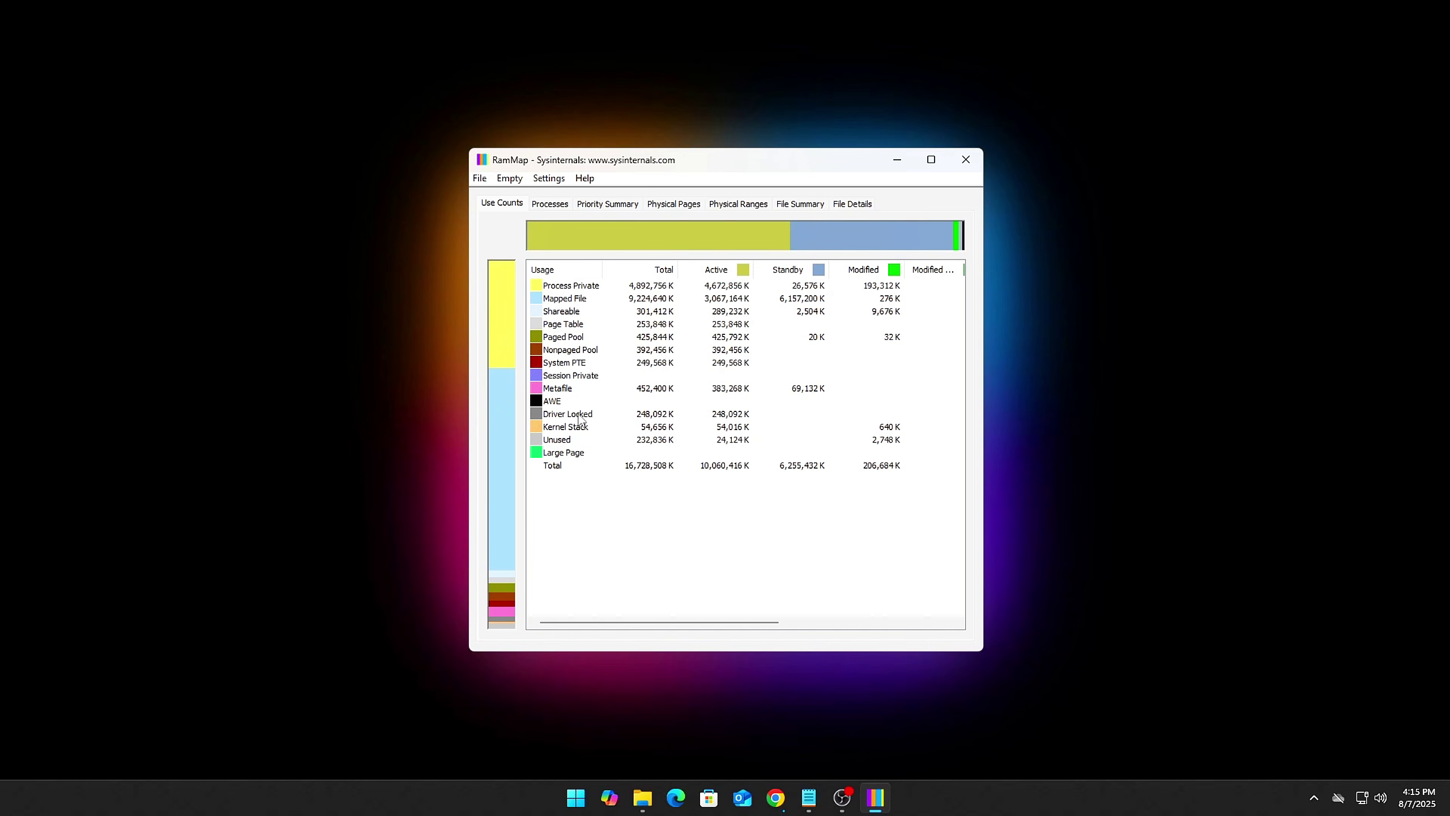
pyautogui.hotkey('ctrl', 'Tab')
pyautogui.hotkey('ctrl', 'Tab')
pyautogui.hotkey('ctrl', 'Tab')
pyautogui.hotkey('ctrl', 'Tab')
pyautogui.hotkey('ctrl', 'Tab')
pyautogui.hotkey('ctrl', 'Tab')
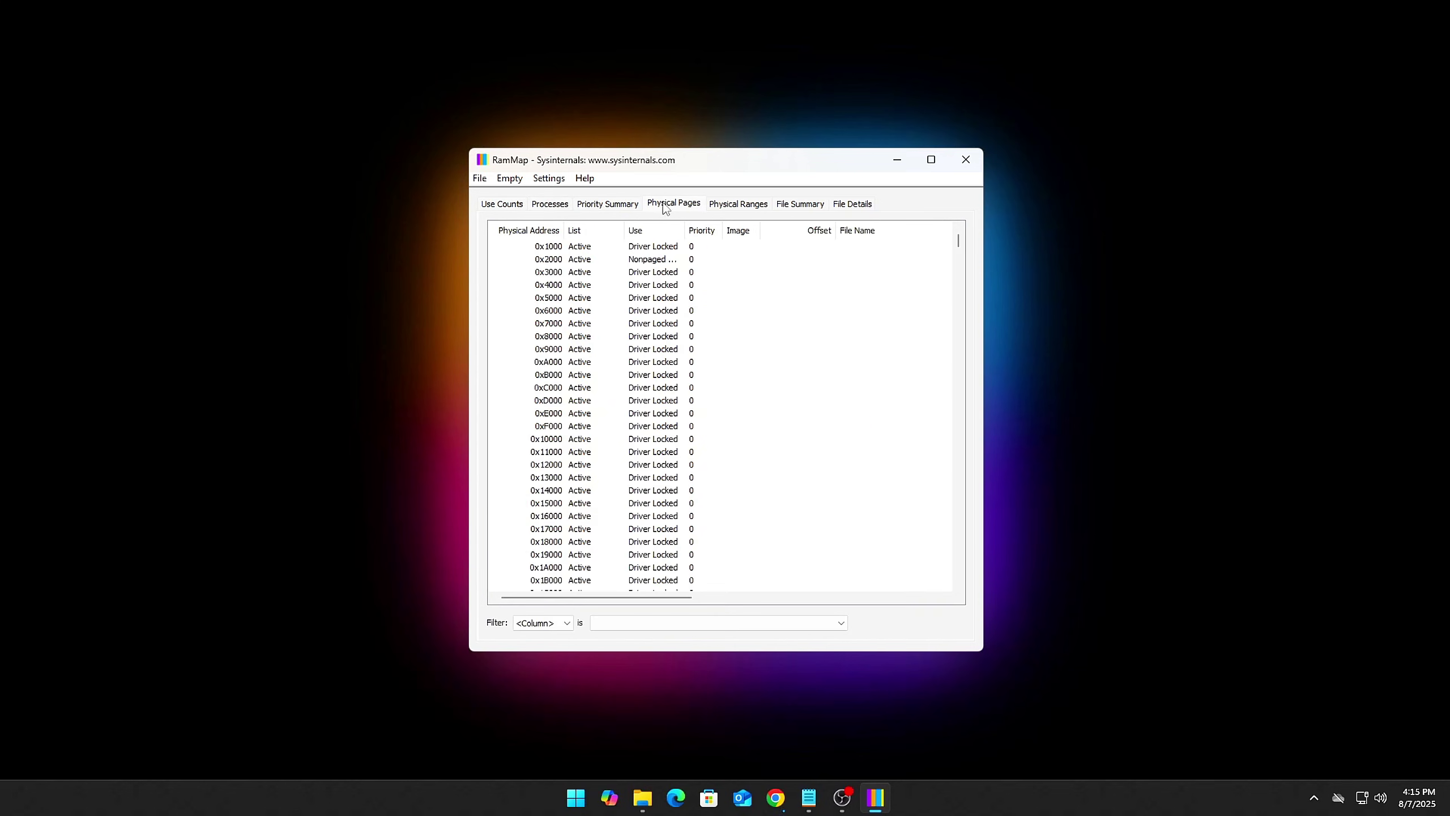
pyautogui.click(506, 204)
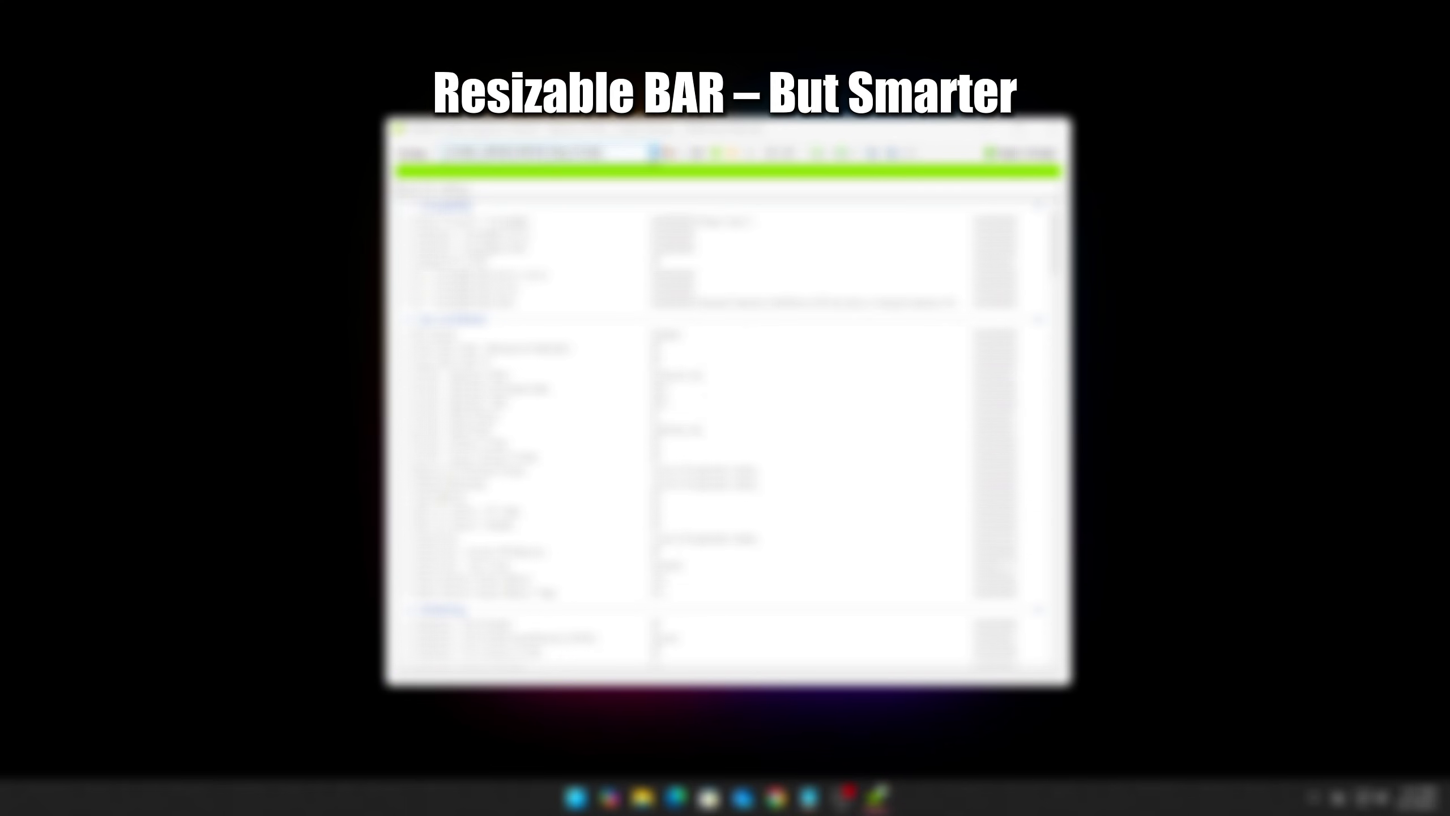
# - Load the Cyberpunk 2077 profile and filter its settings with 'reb'
pyautogui.click(542, 187)
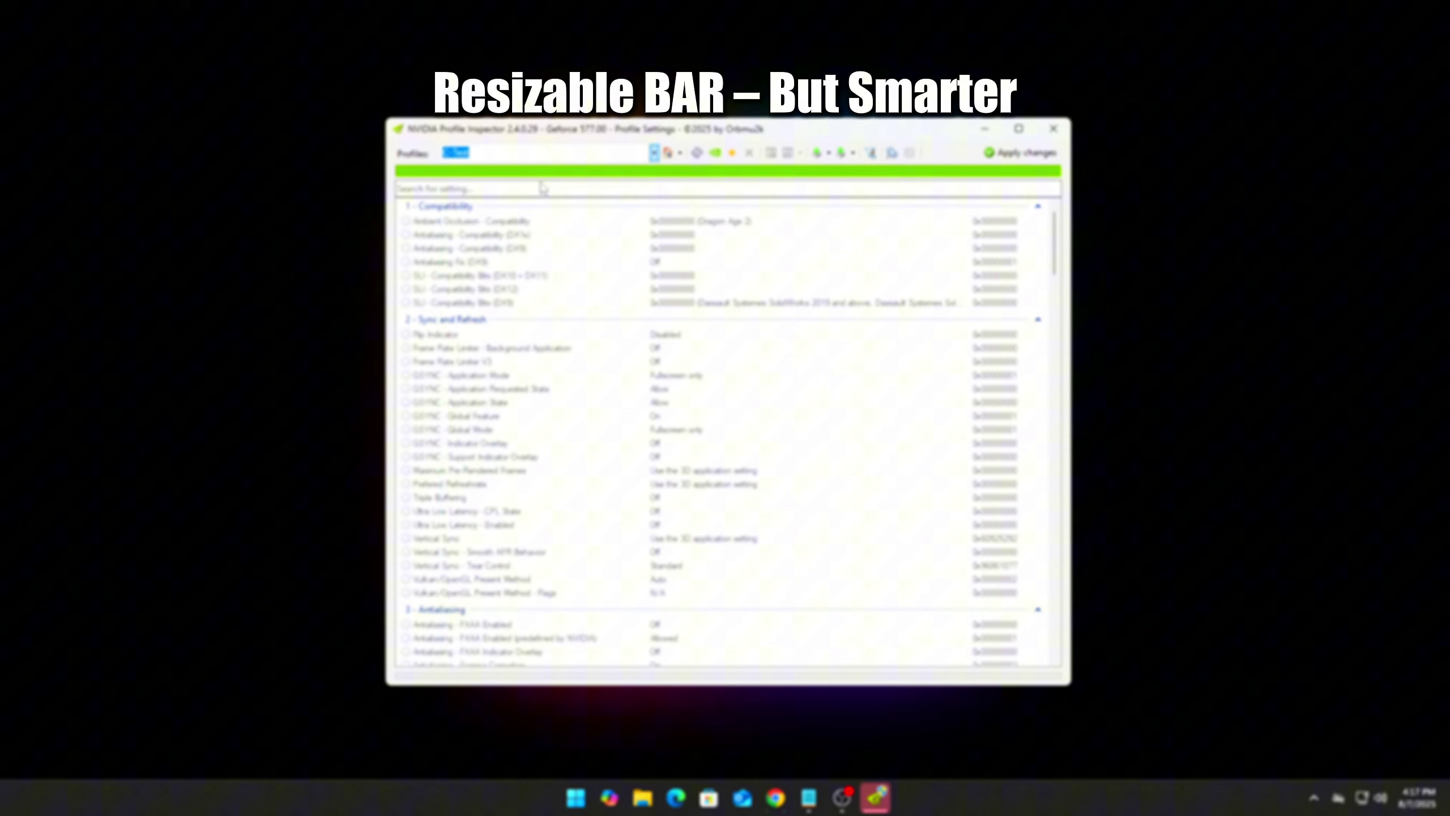
pyautogui.write('cyber')
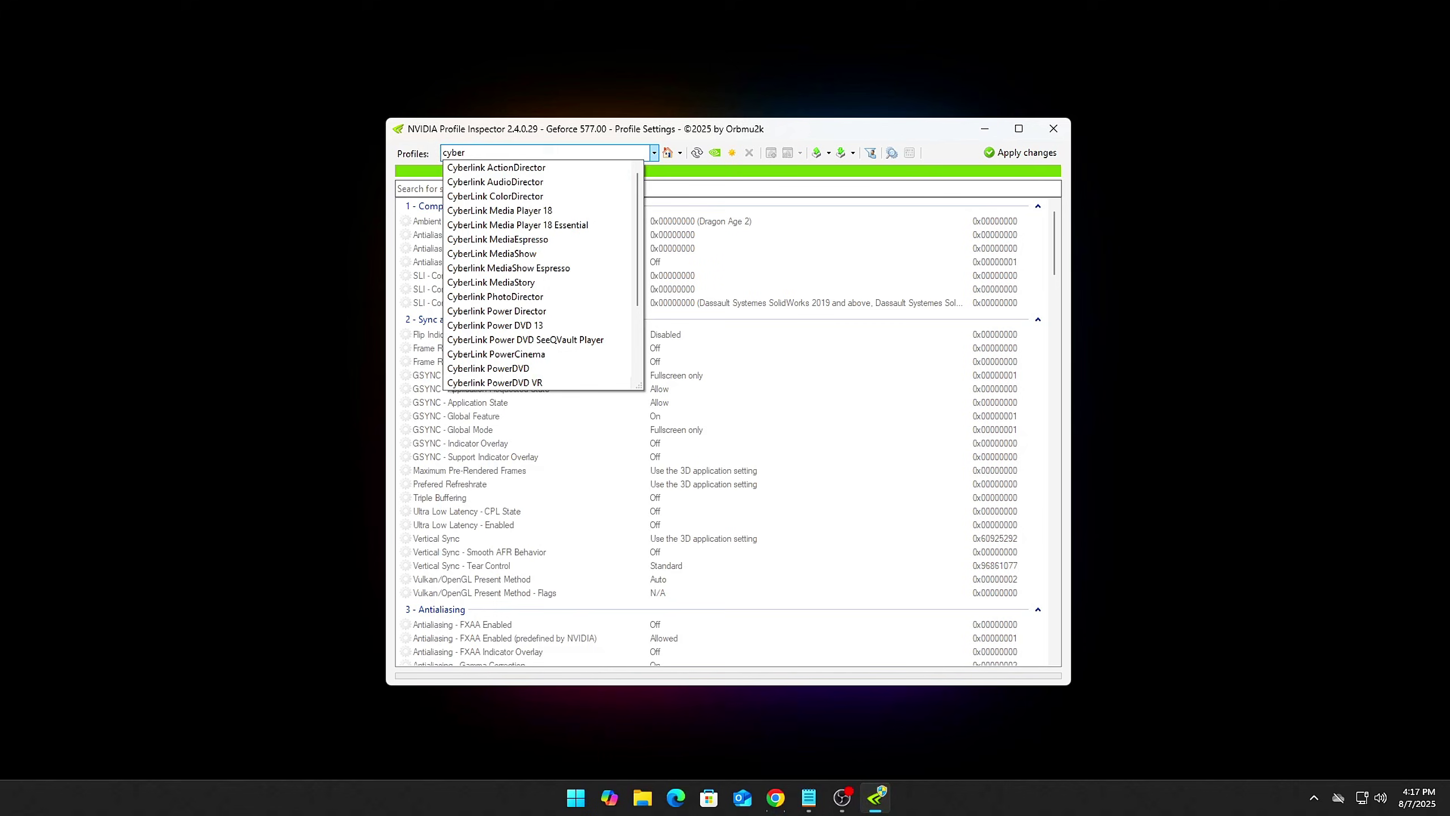
pyautogui.scroll(-2, 513, 171)
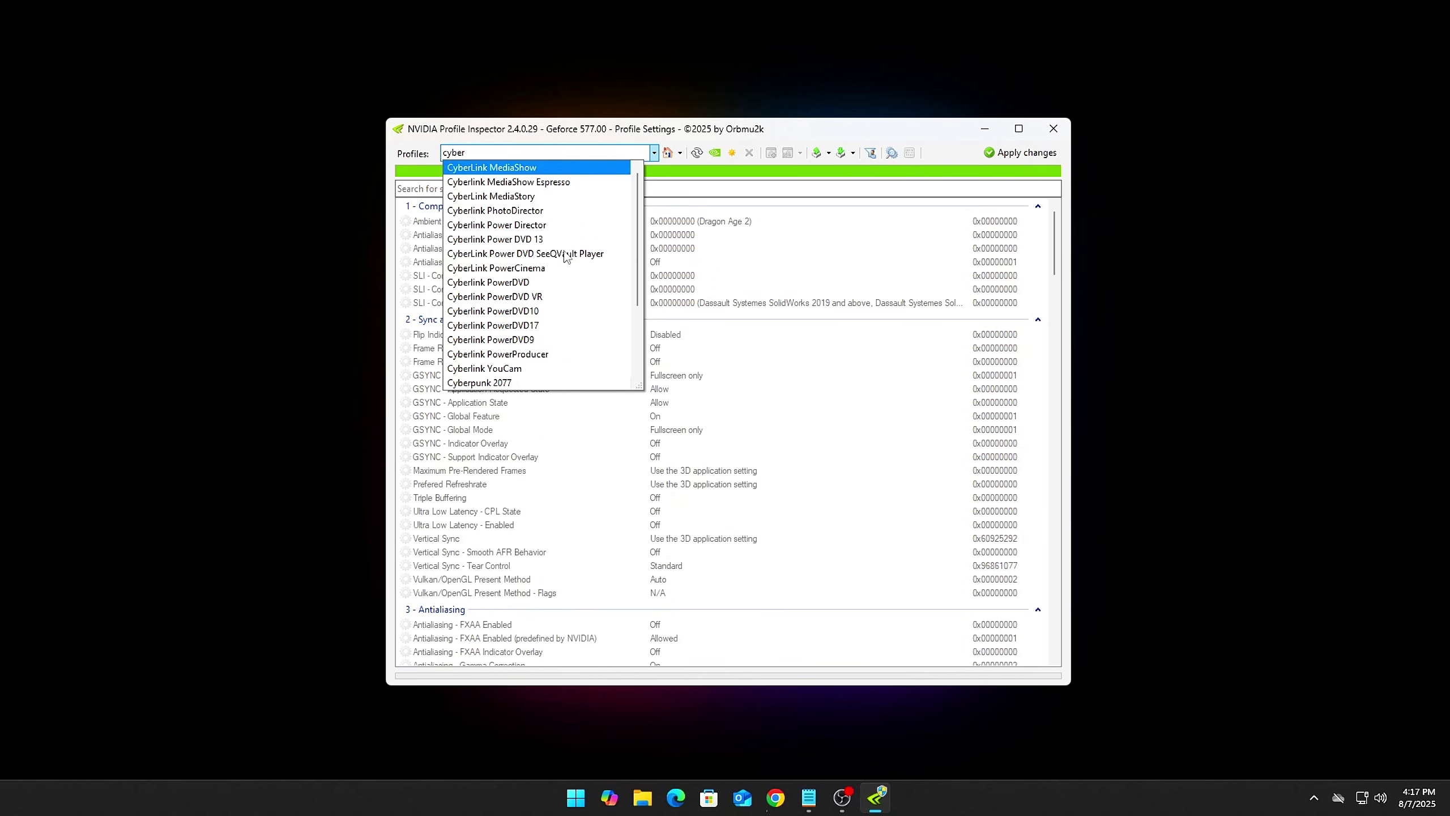
pyautogui.click(529, 383)
pyautogui.click(554, 188)
pyautogui.write('re')
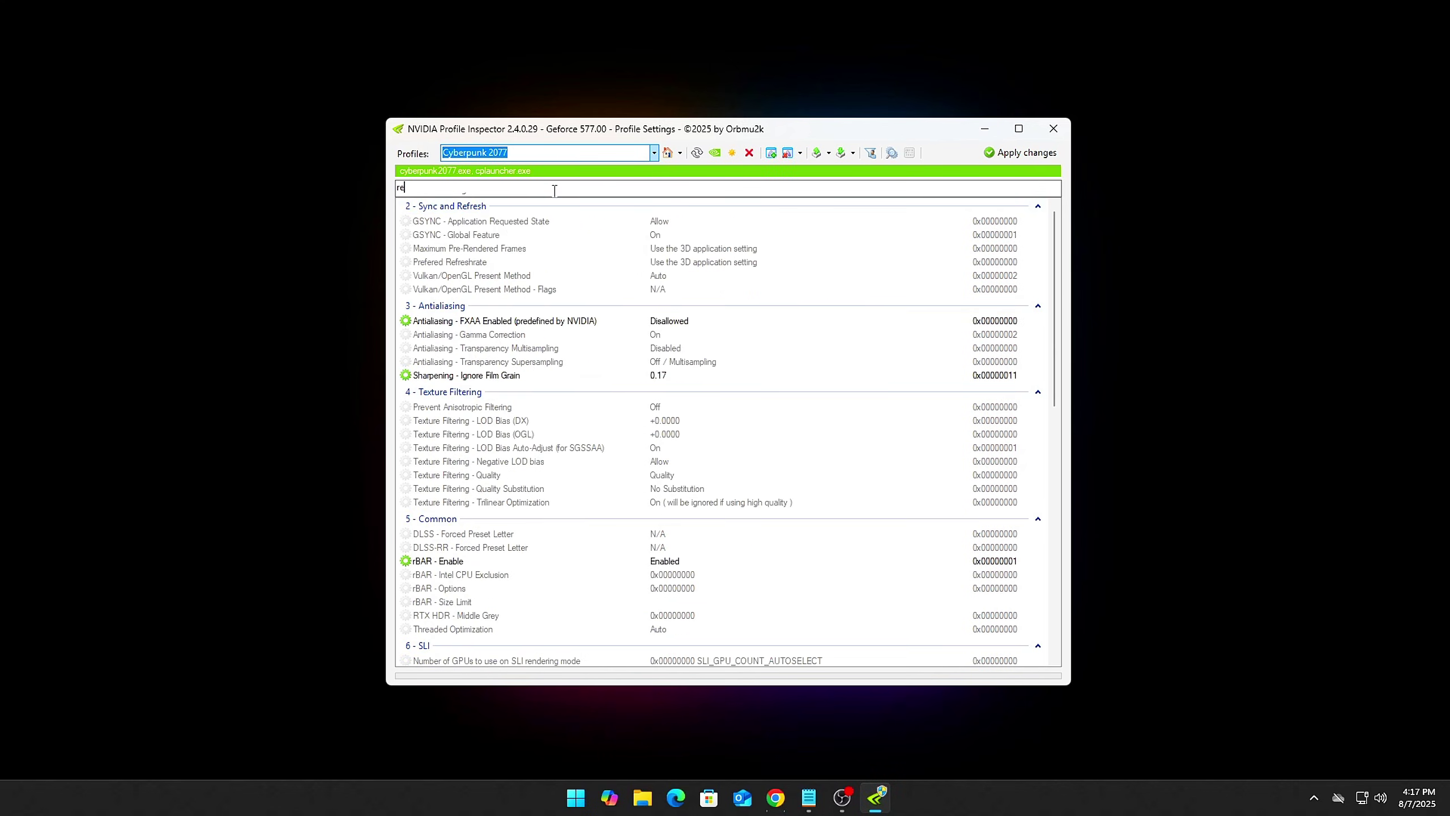
pyautogui.write('b')
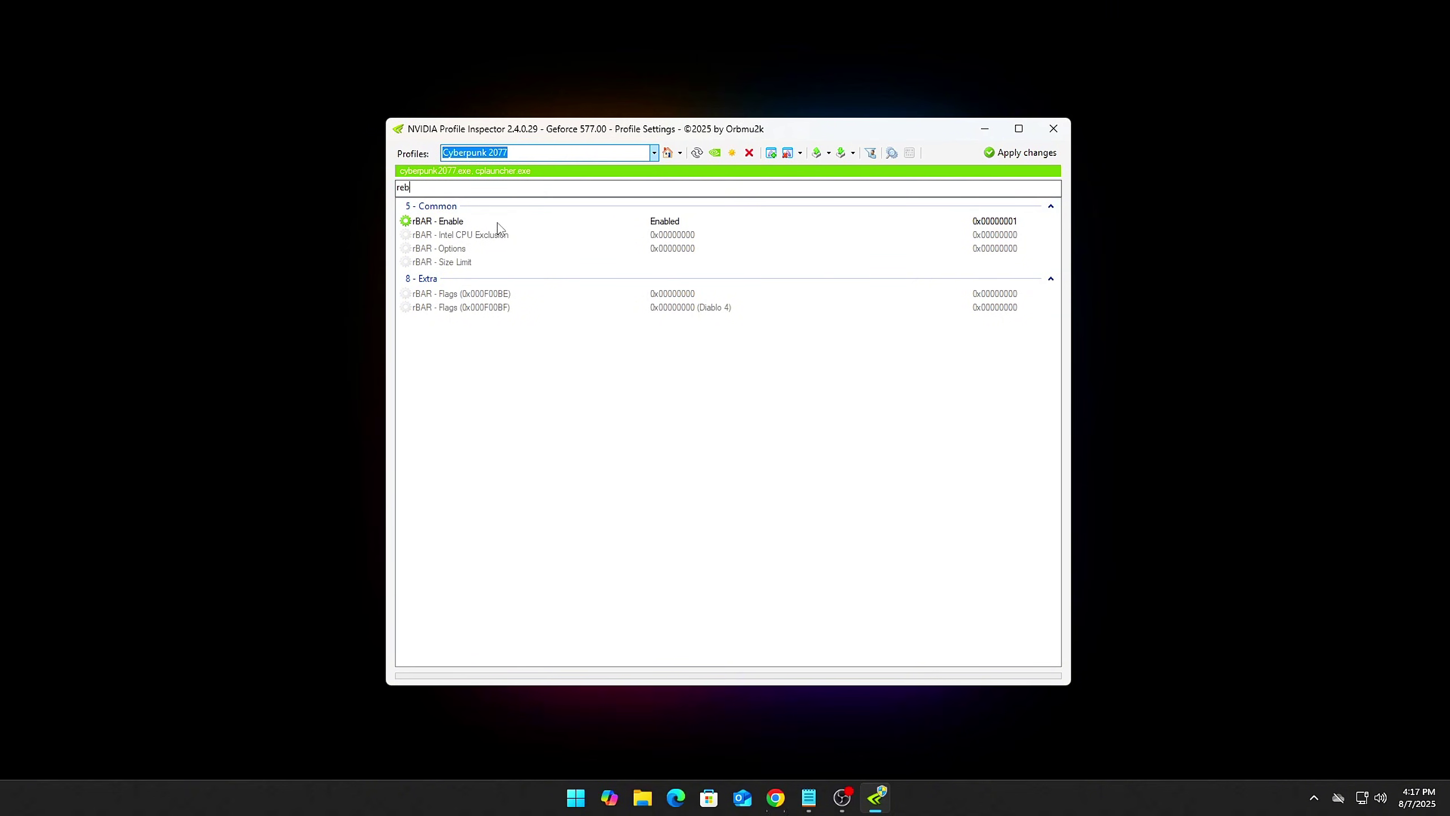
# - Switch rBAR - Enable to Disabled and then back to Enabled
pyautogui.click(497, 222)
pyautogui.click(954, 221)
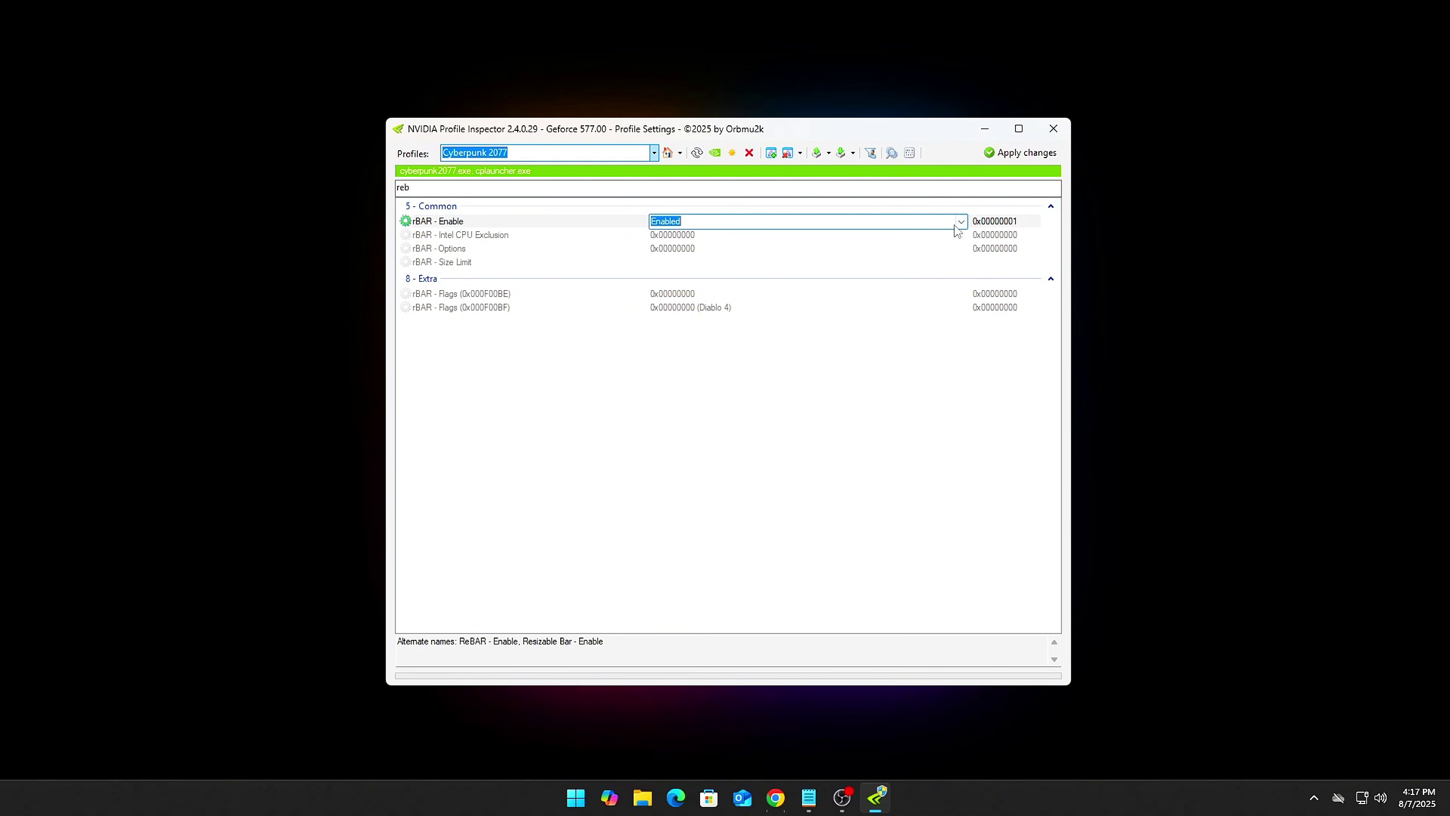
pyautogui.click(960, 222)
pyautogui.click(754, 236)
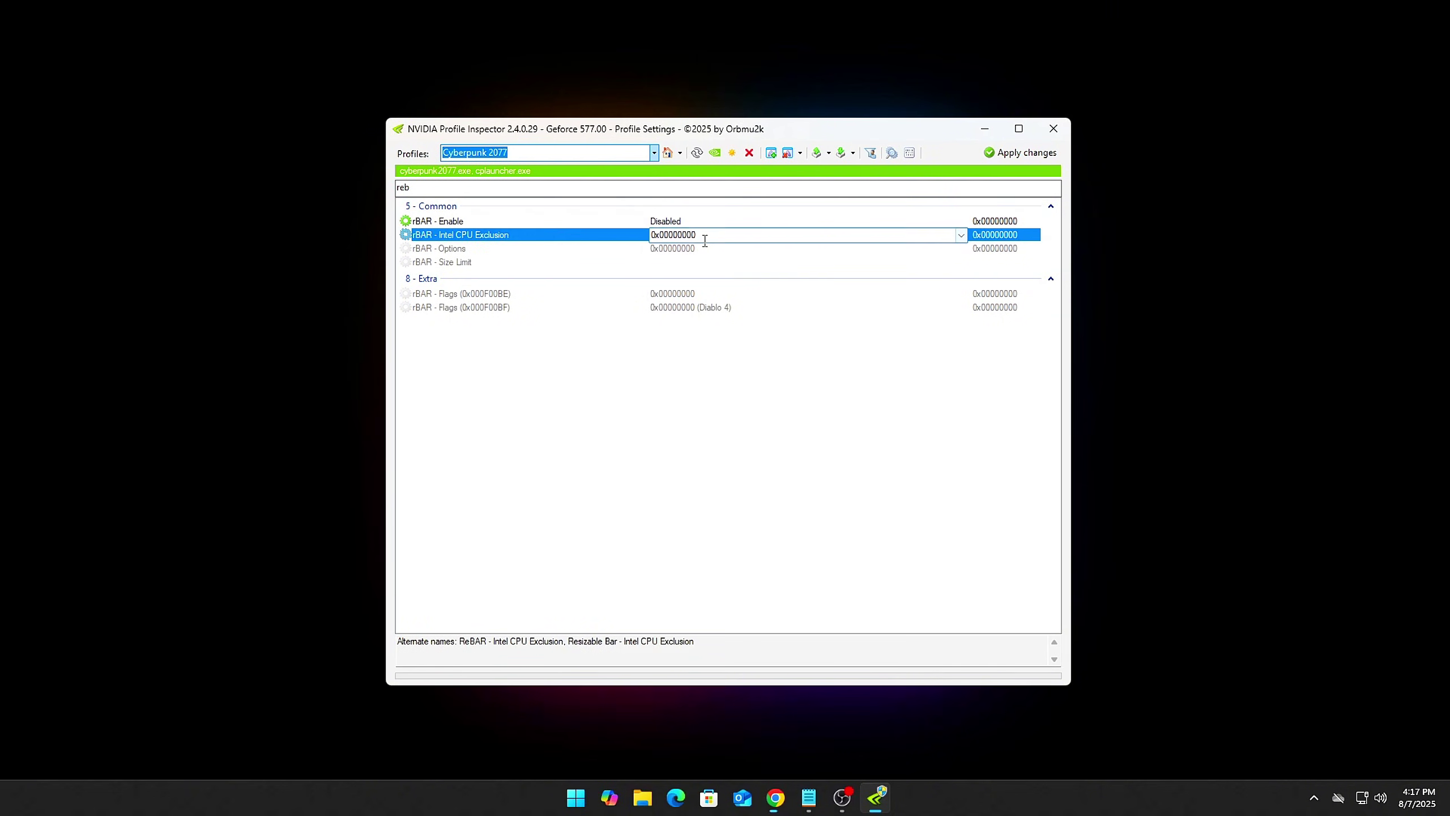
pyautogui.click(981, 222)
pyautogui.click(960, 222)
pyautogui.click(668, 246)
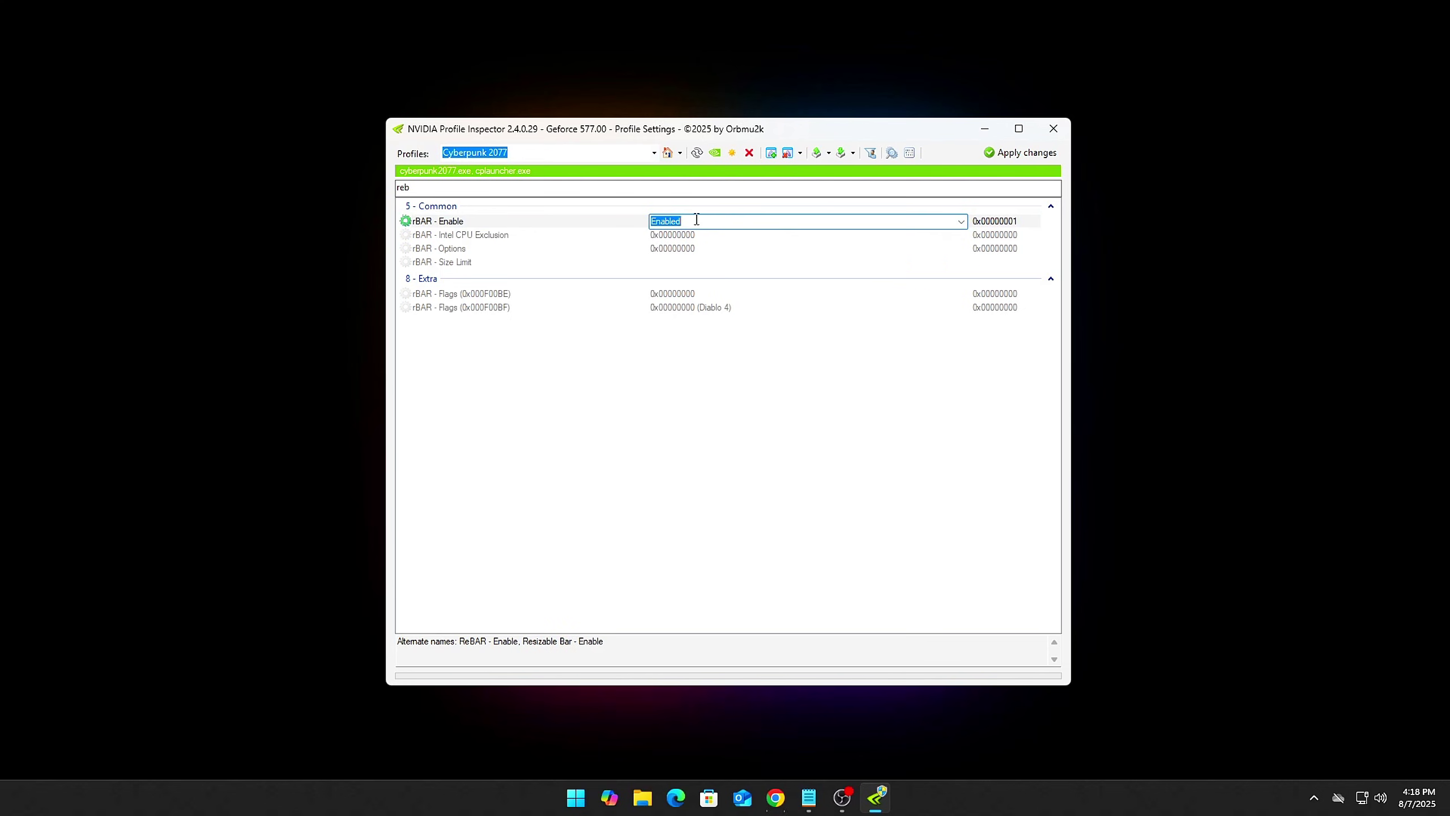
# - Set rBAR - Options to 0x00000001 and Size Limit to the Red Dead Redemption 2 value
pyautogui.click(893, 250)
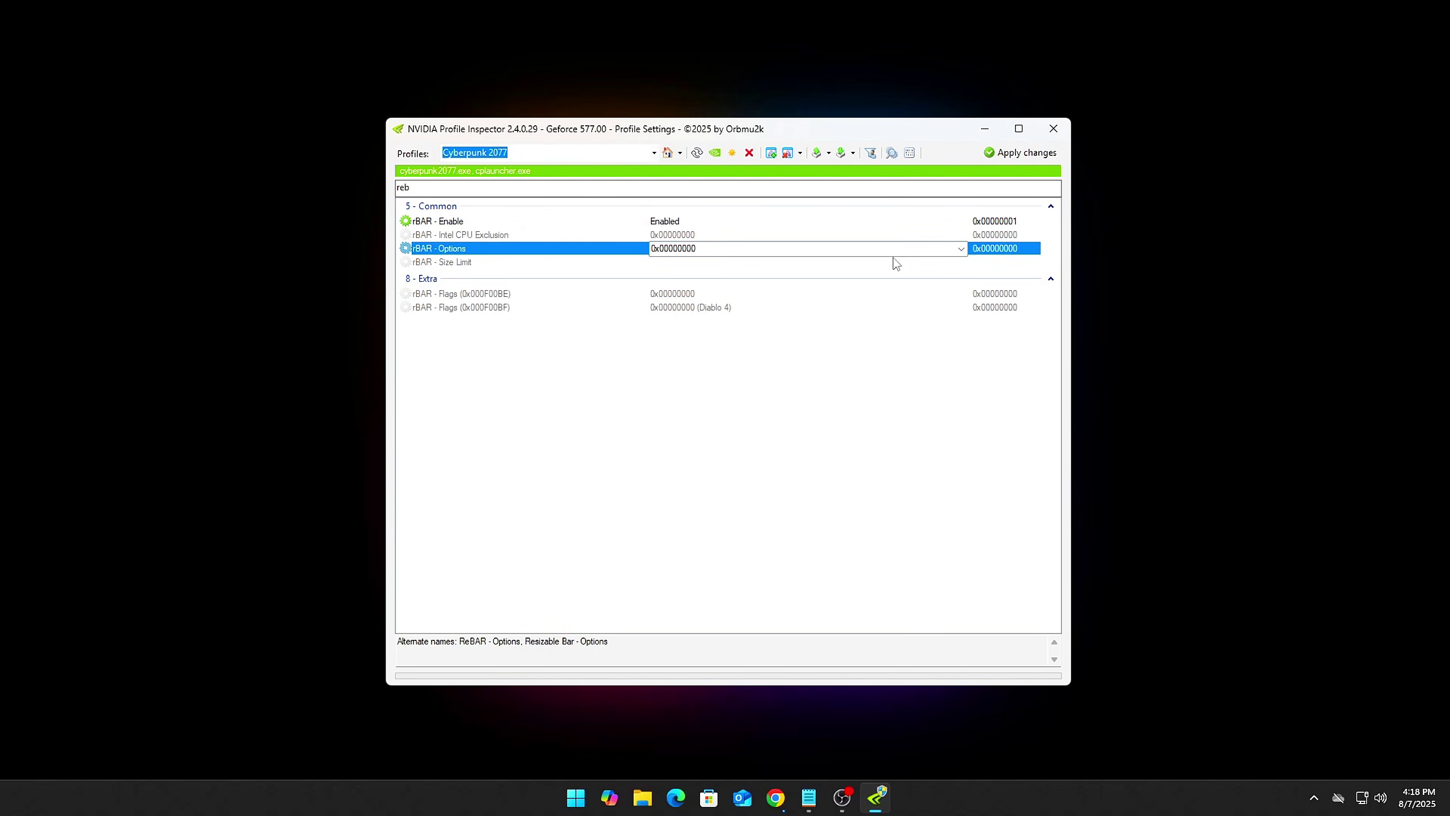
pyautogui.click(964, 252)
pyautogui.click(742, 262)
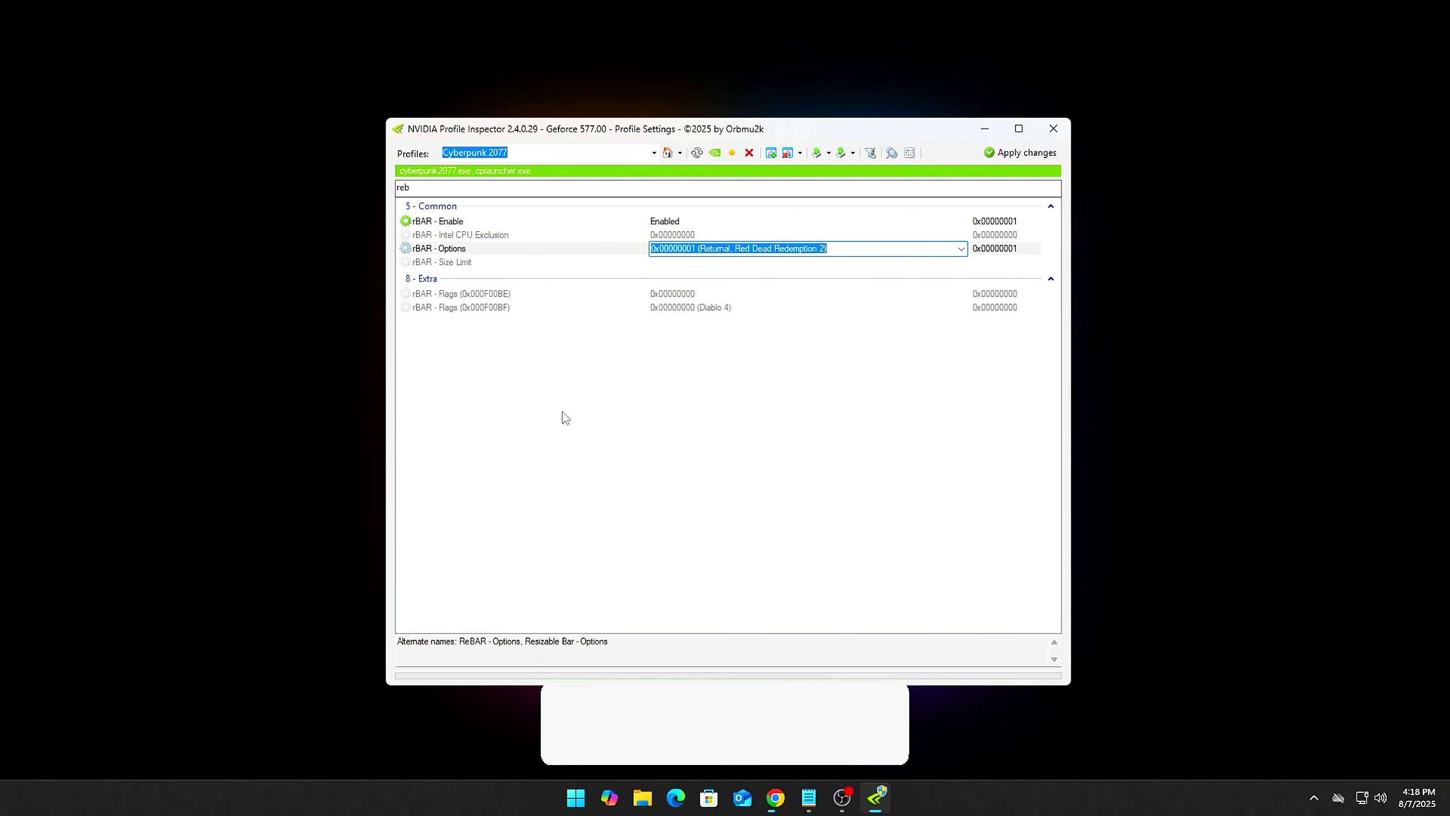
pyautogui.click(474, 269)
pyautogui.click(960, 262)
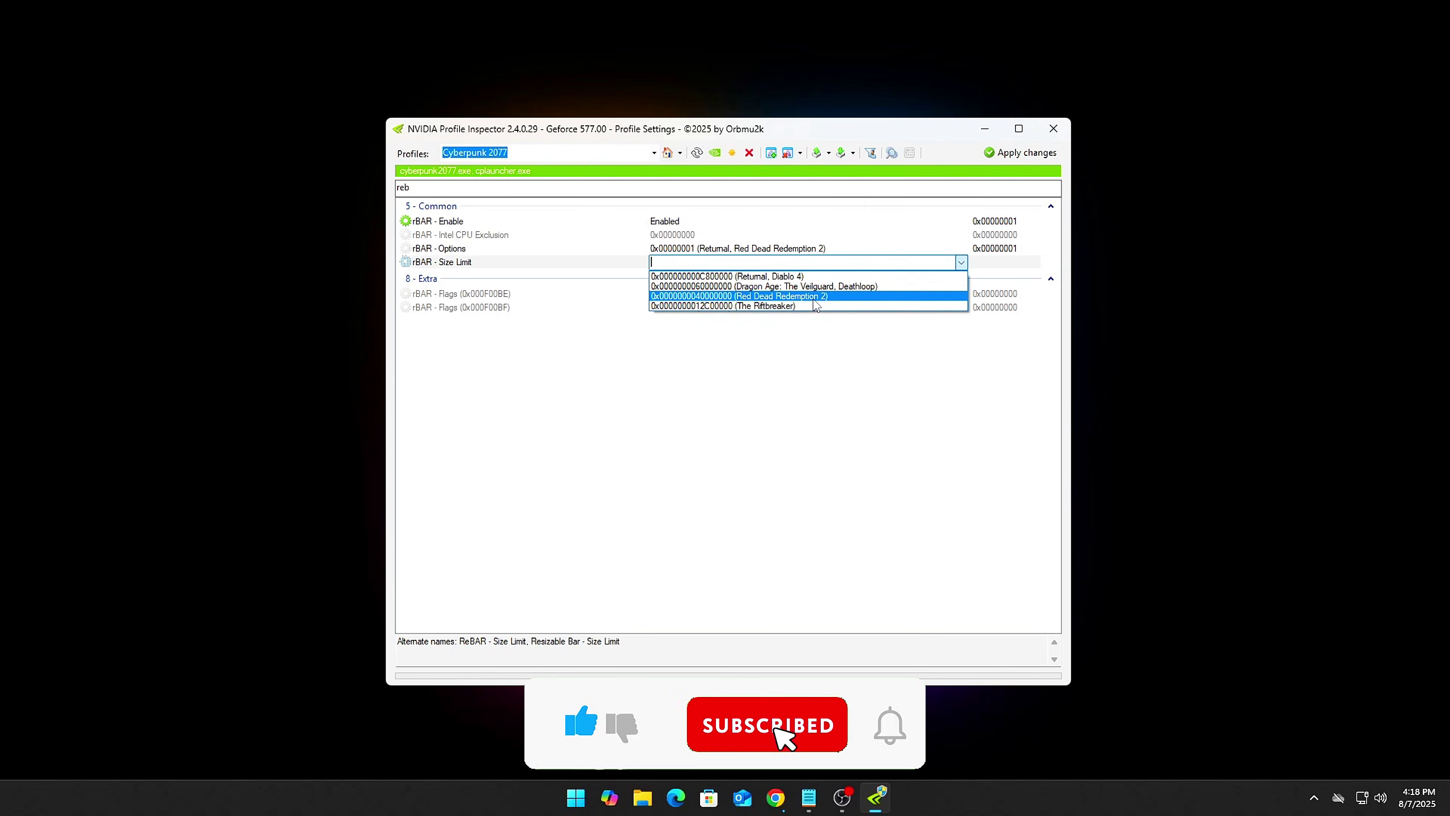
pyautogui.click(816, 298)
pyautogui.click(679, 443)
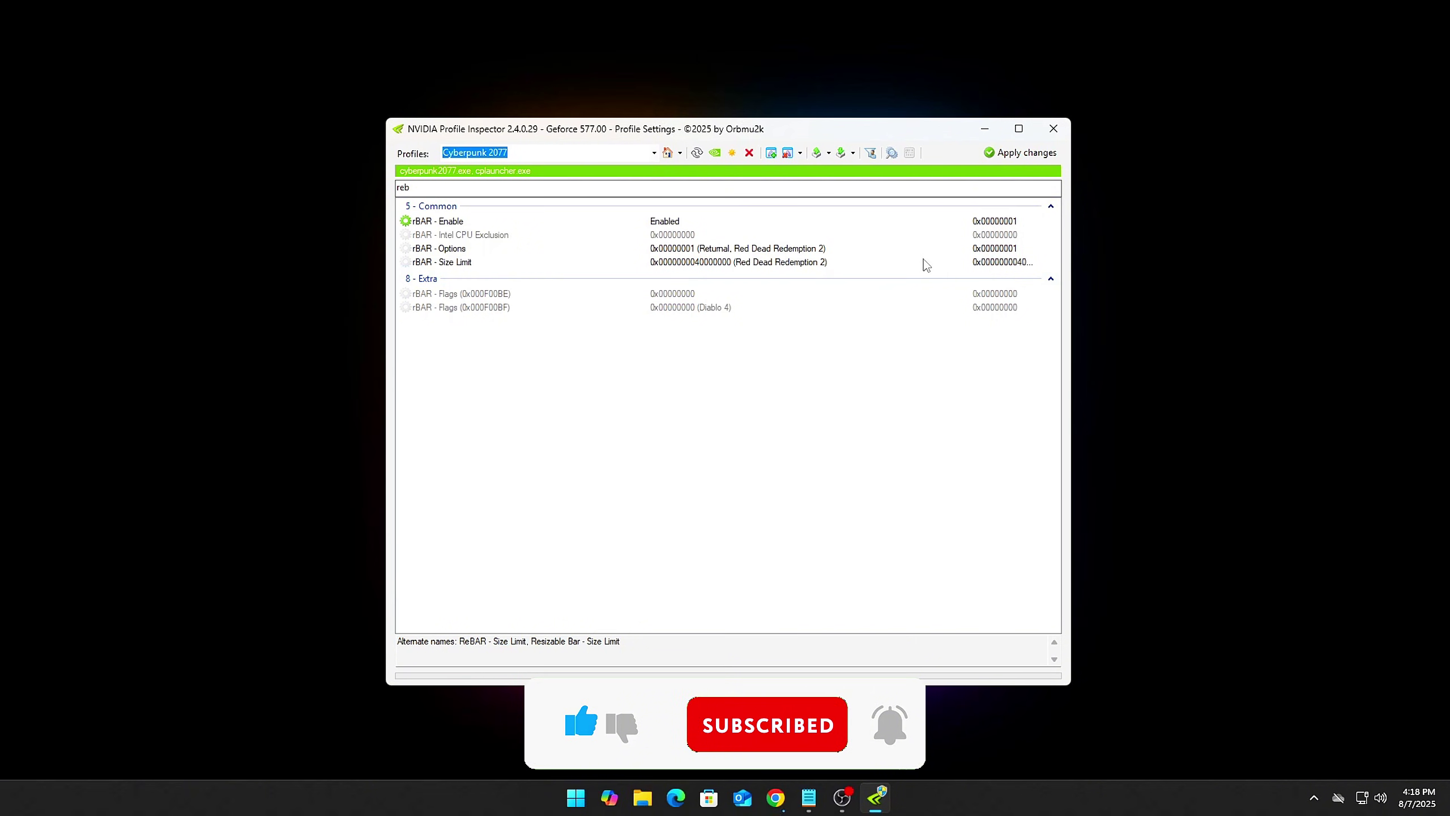
pyautogui.click(724, 262)
pyautogui.click(724, 262)
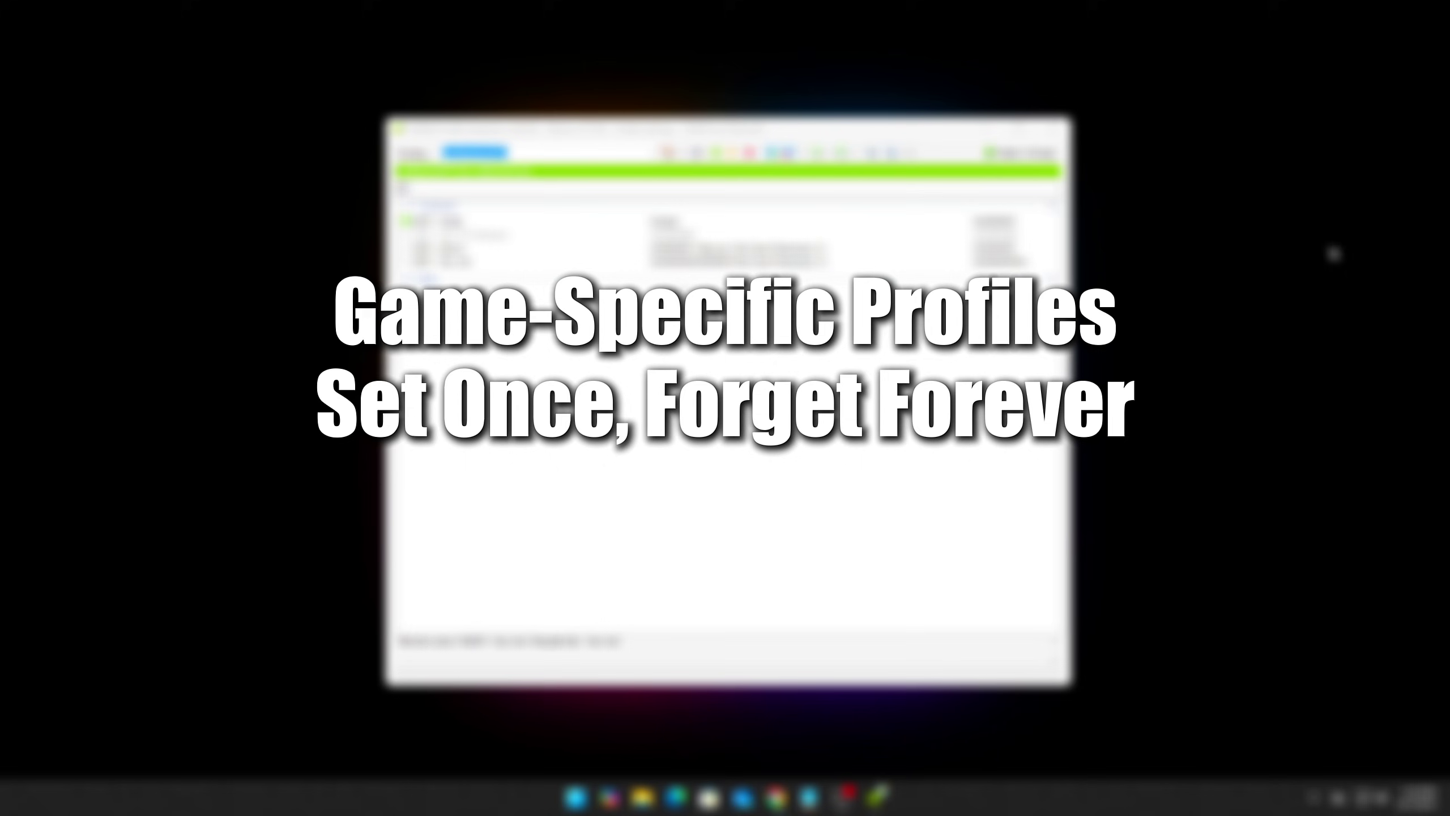
# - Open the Profiles dropdown and scroll through the full list of game profiles
pyautogui.click(653, 146)
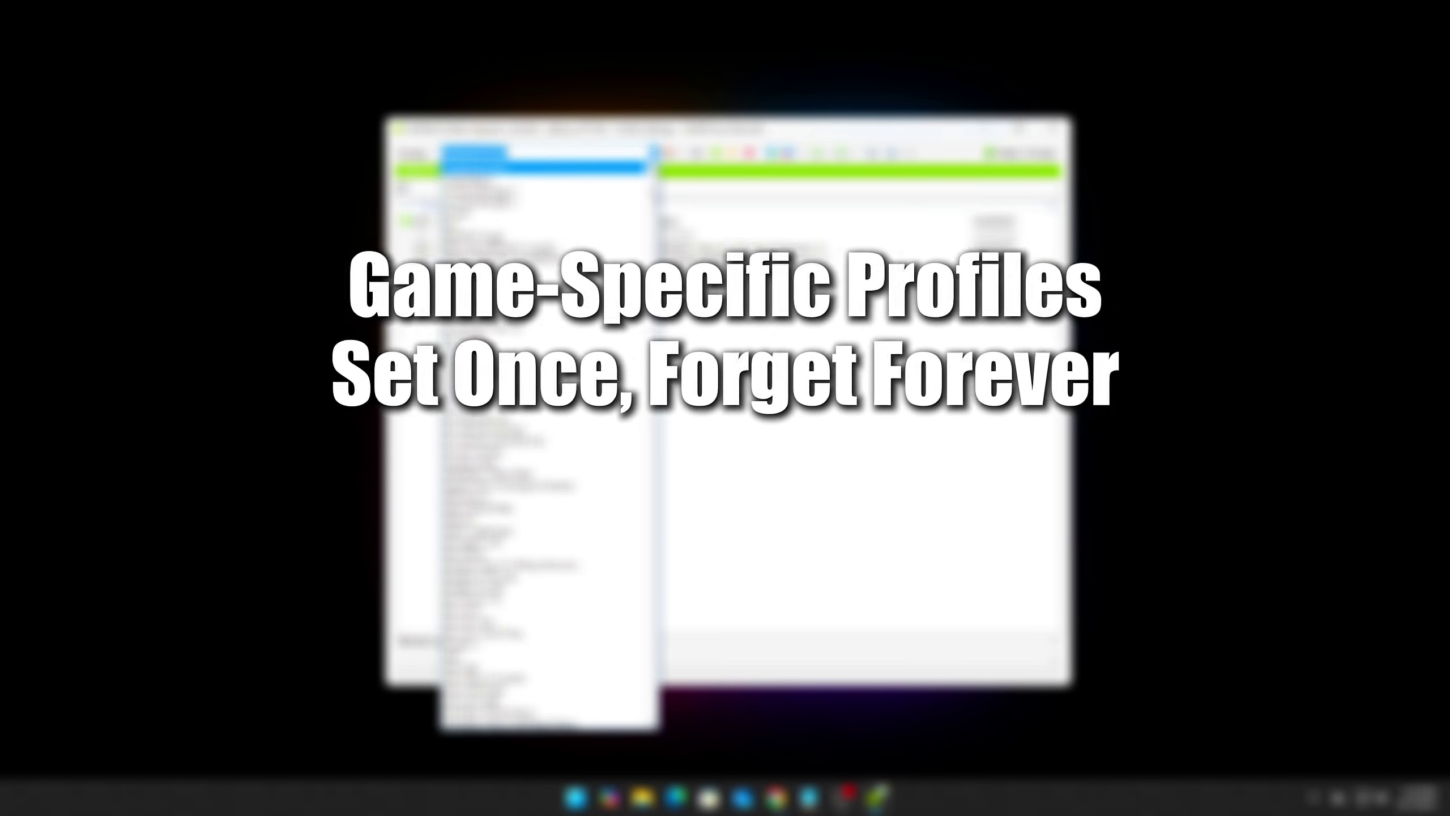
pyautogui.press('Return')
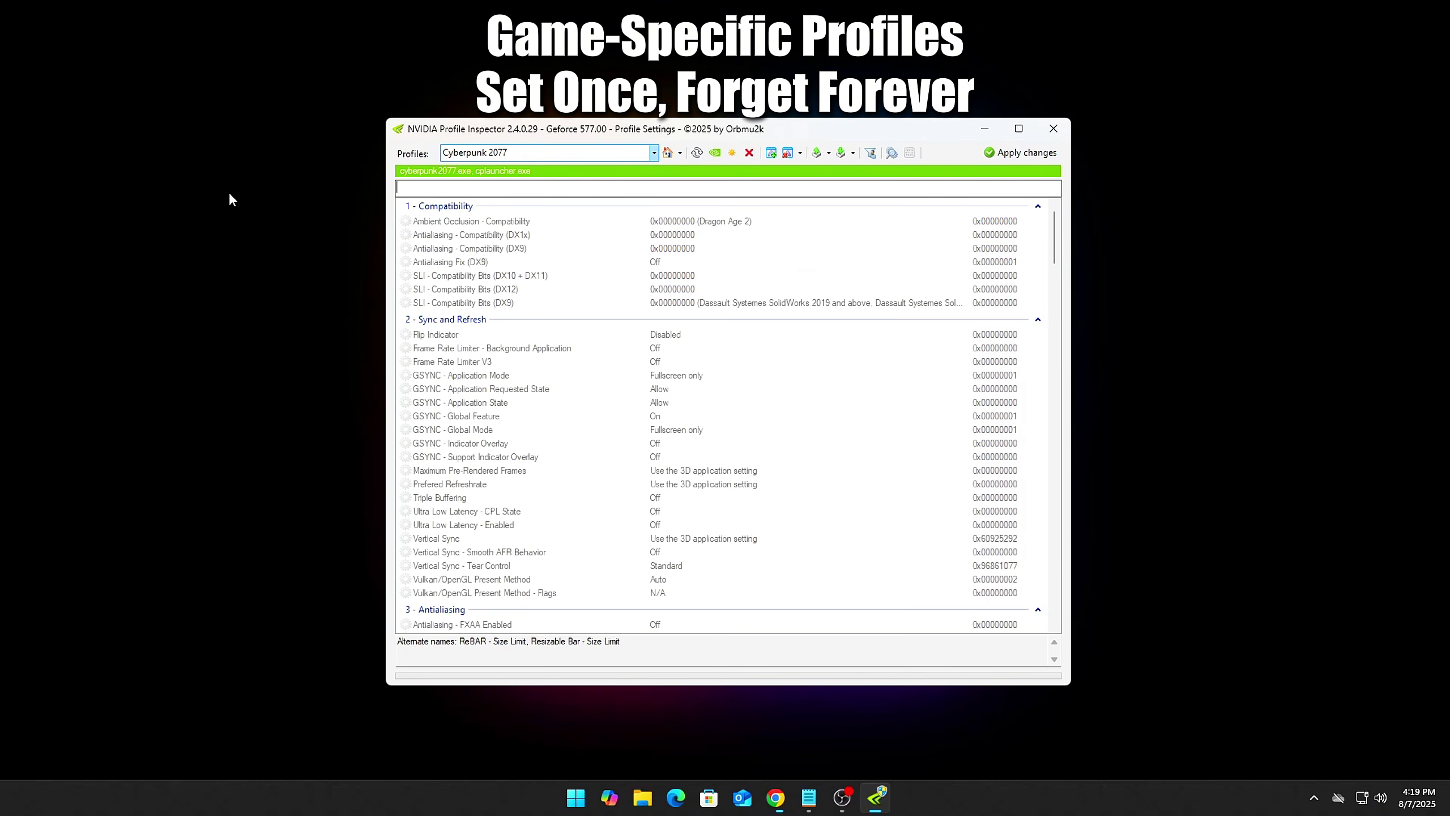
pyautogui.click(654, 152)
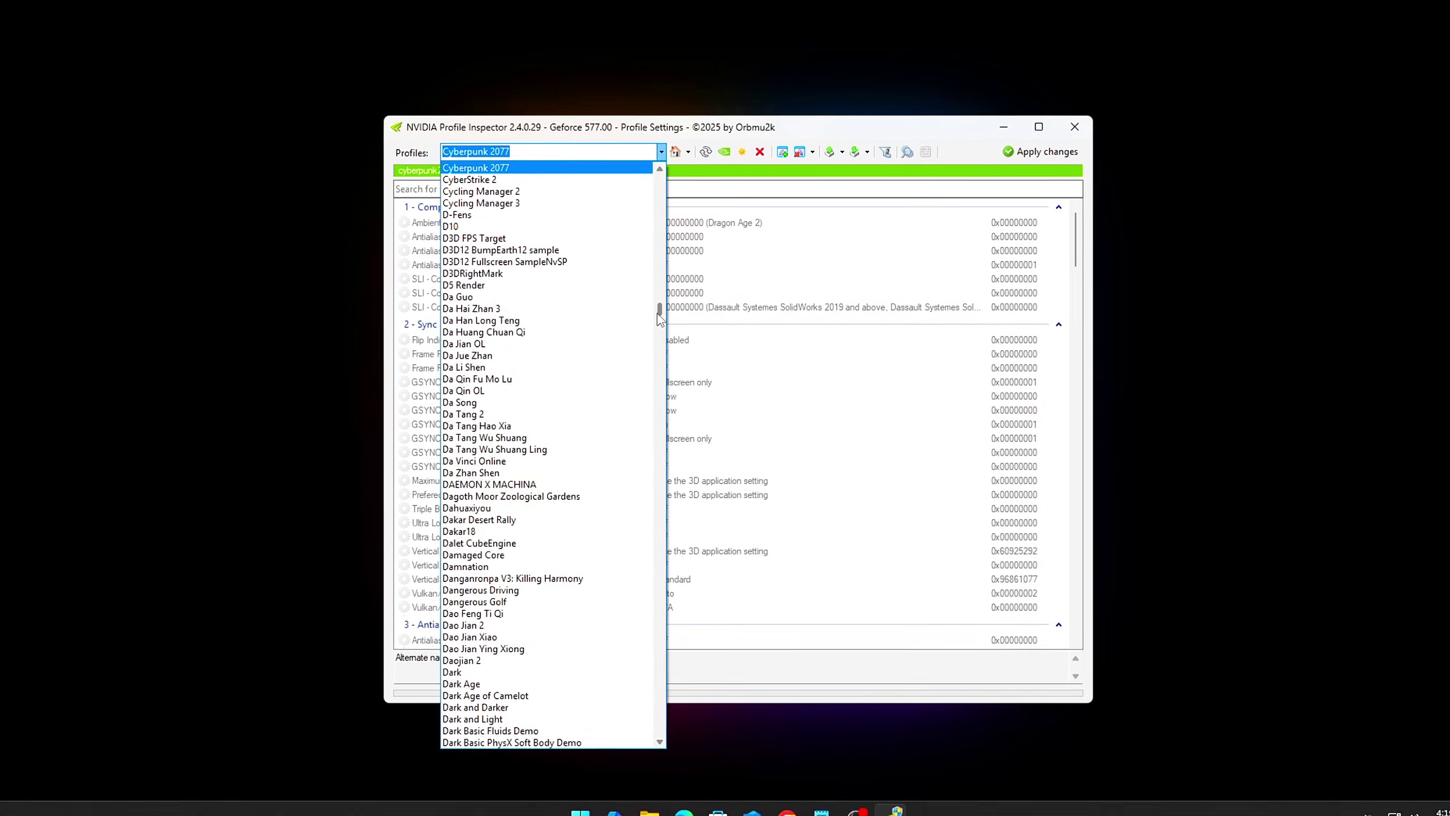
pyautogui.moveTo(662, 325); pyautogui.dragTo(709, 288)
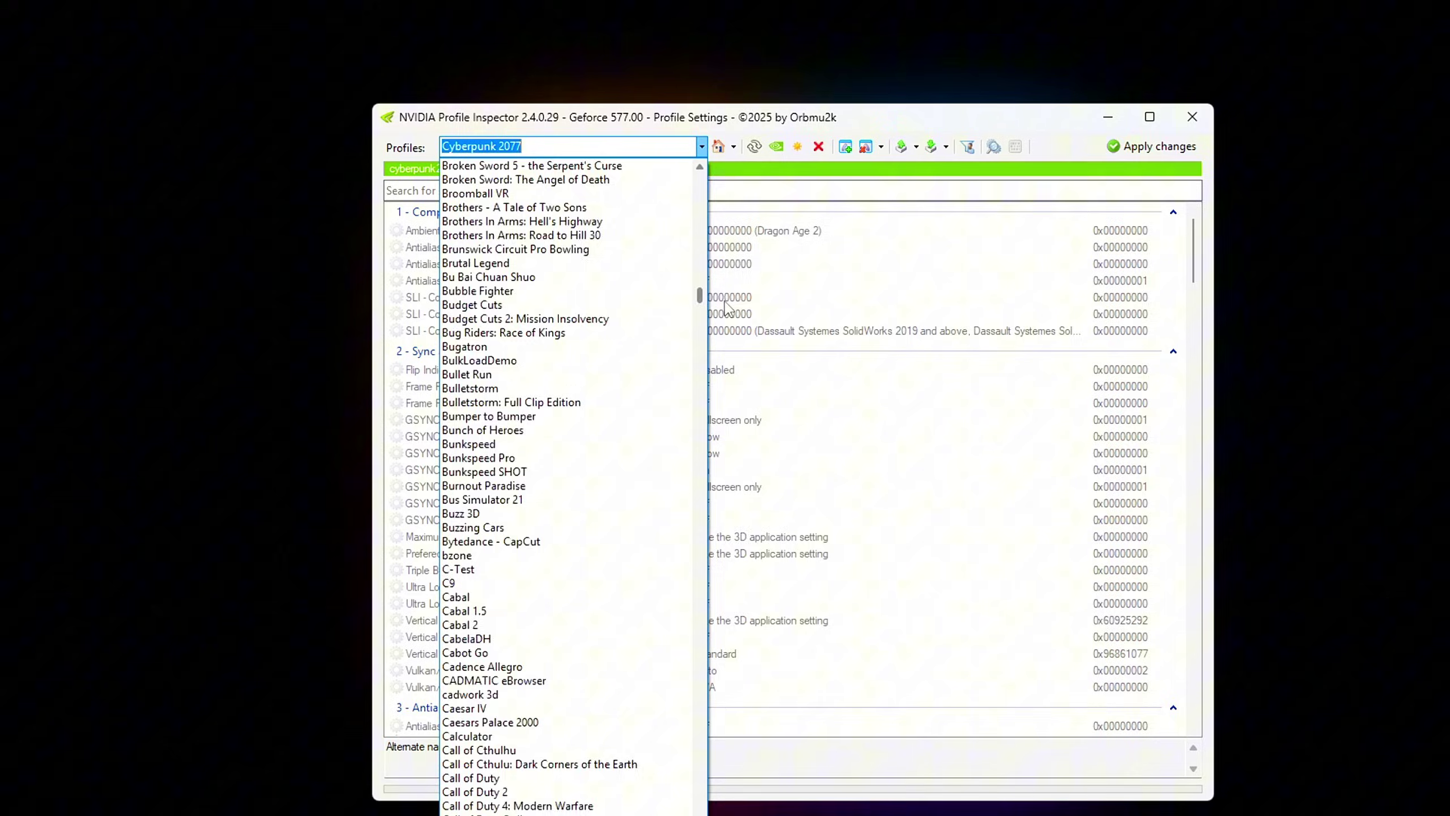
pyautogui.moveTo(726, 308); pyautogui.dragTo(851, 815)
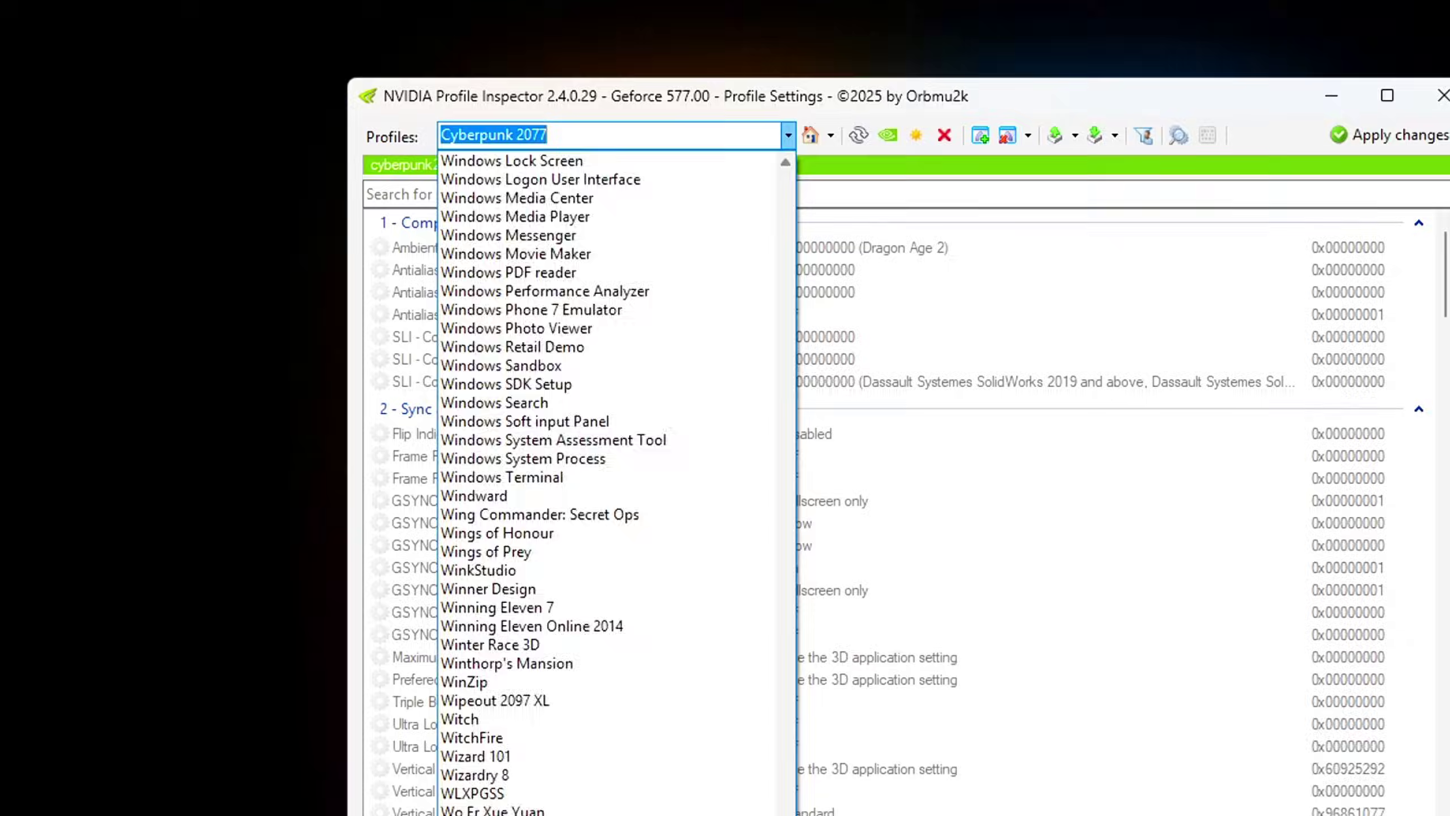
pyautogui.moveTo(851, 815); pyautogui.dragTo(853, 815)
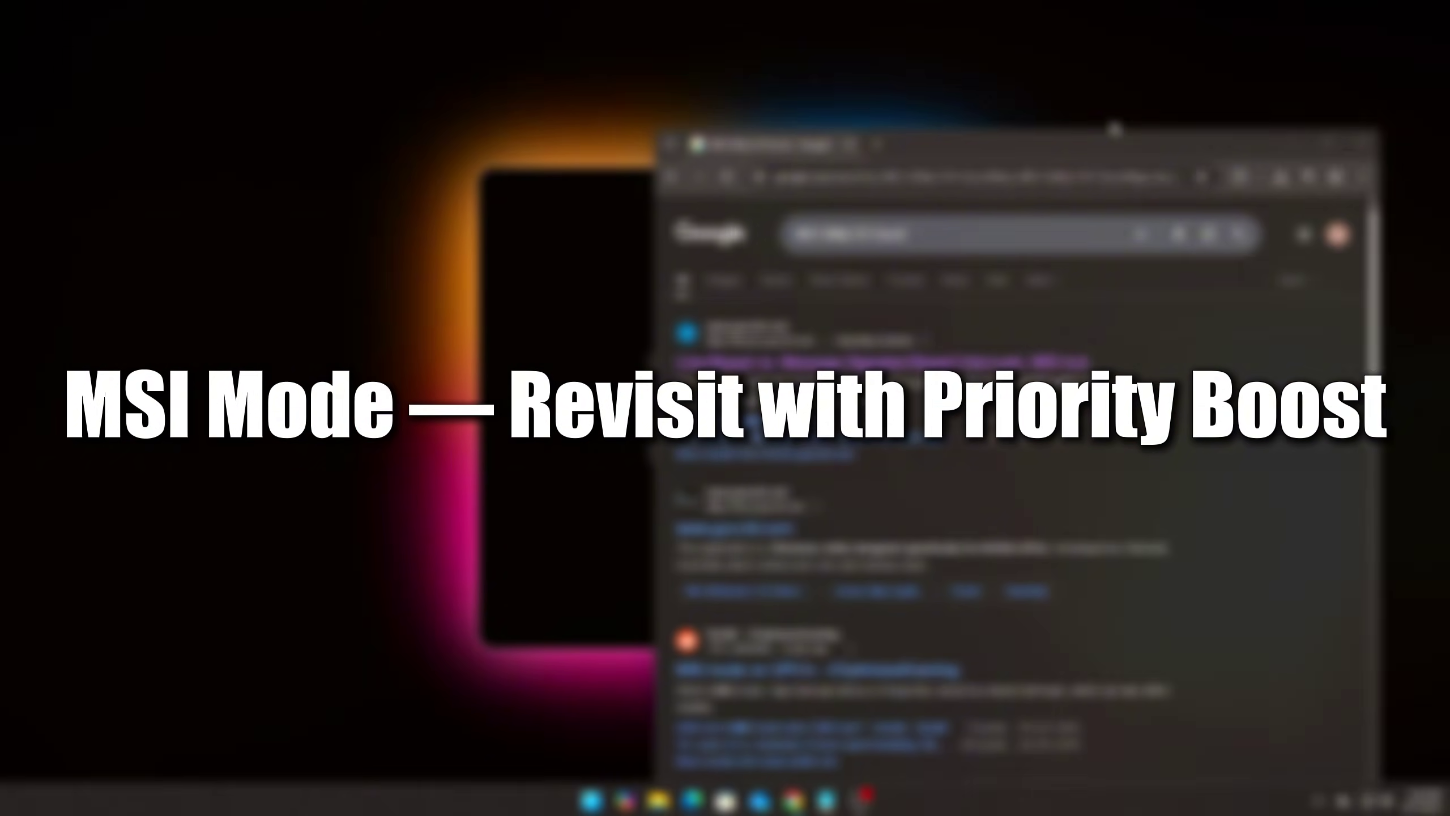
pyautogui.doubleClick(1113, 130)
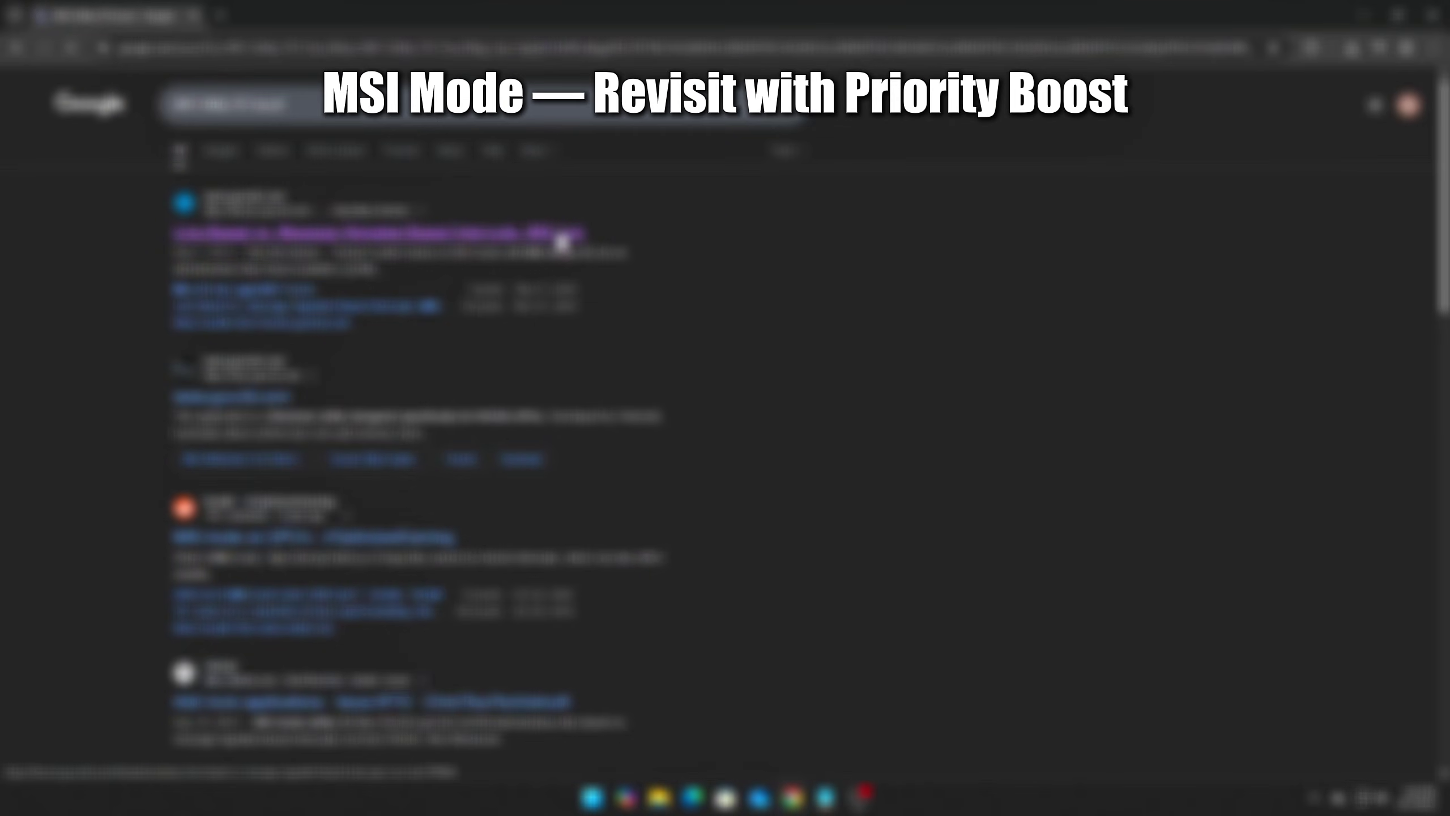
pyautogui.click(563, 234)
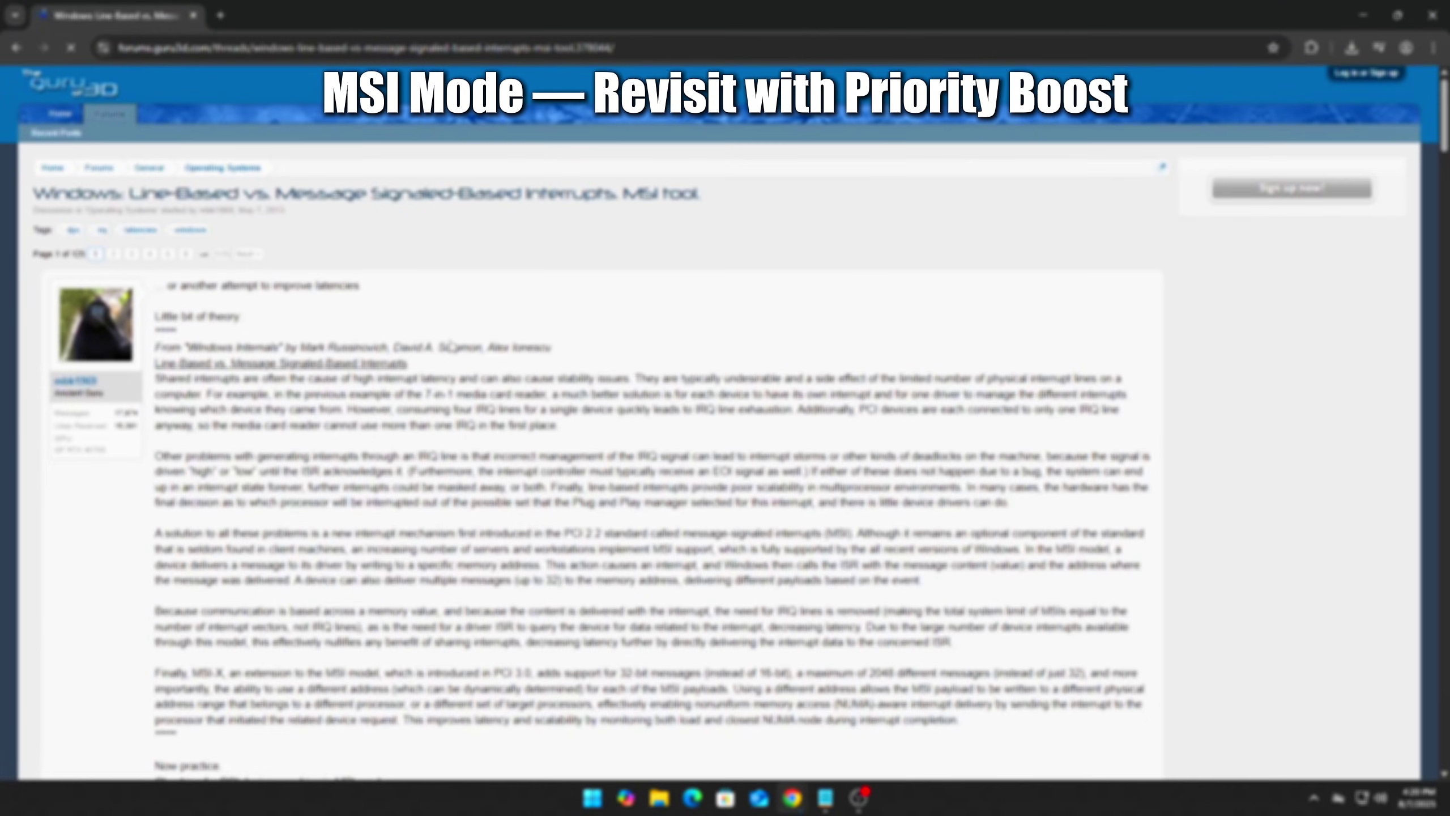
pyautogui.scroll(-3, 448, 339)
pyautogui.click(1423, 614)
pyautogui.scroll(3, 1087, 484)
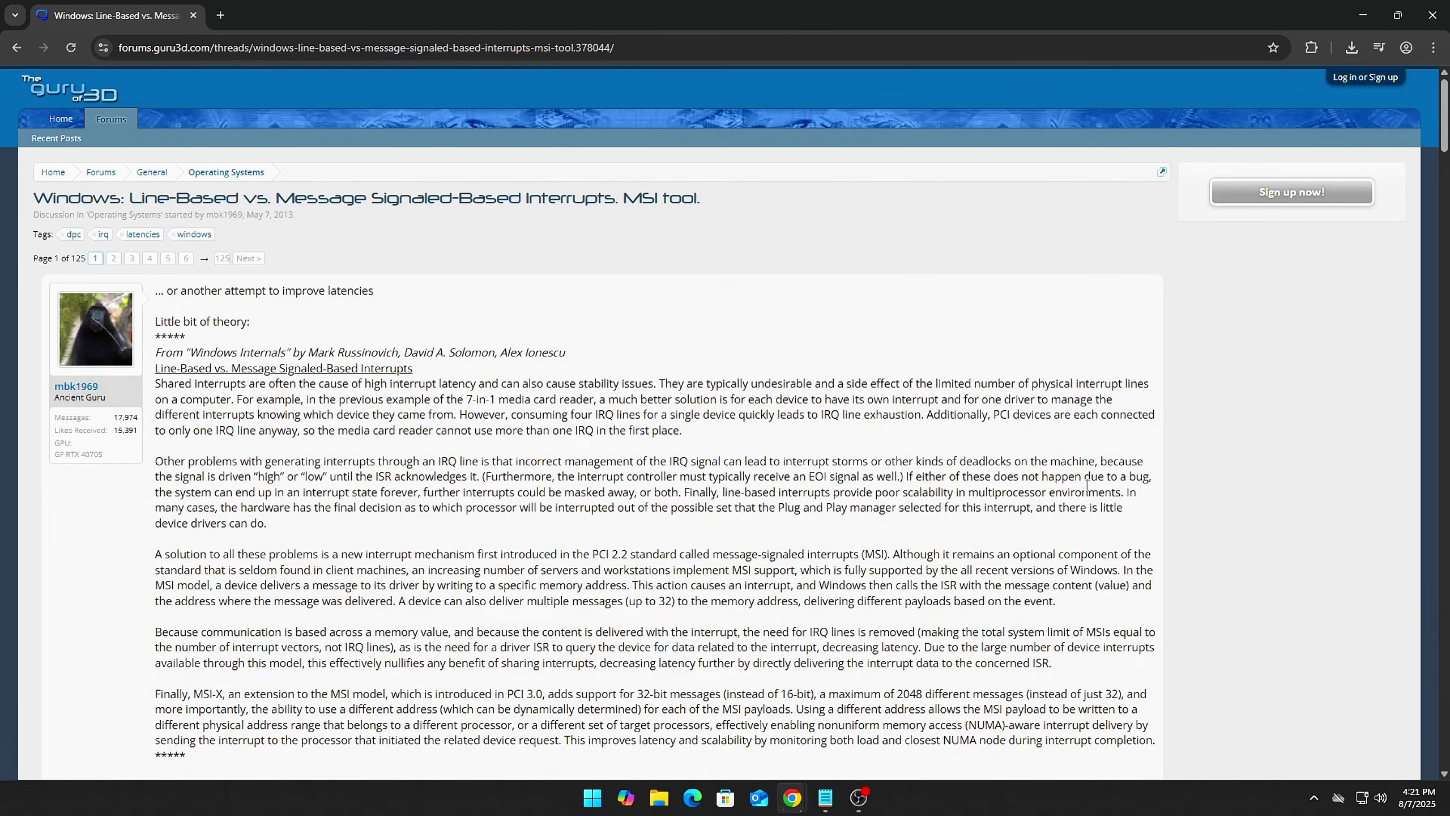
pyautogui.scroll(-8, 714, 404)
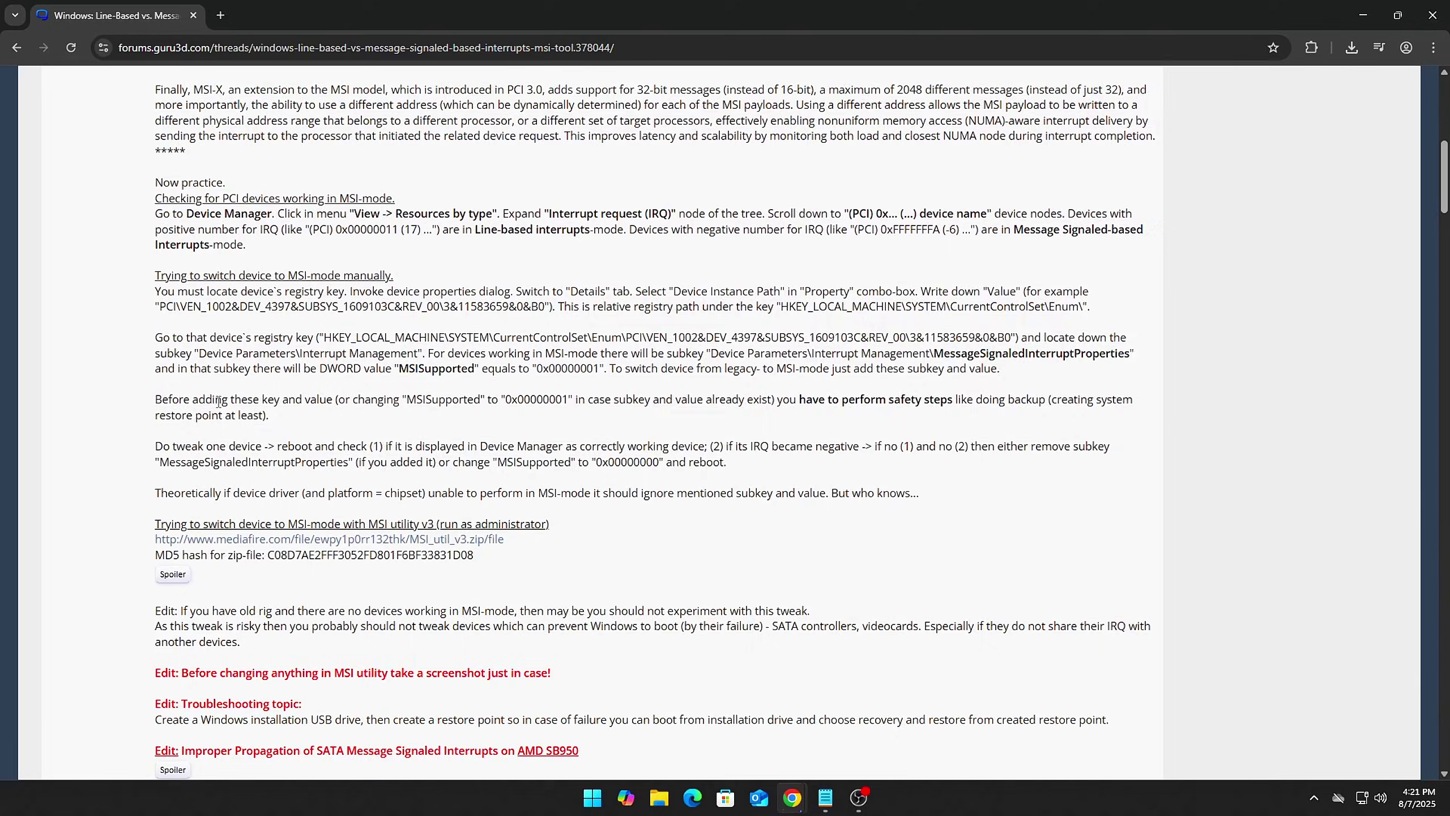
pyautogui.scroll(-3, 219, 402)
pyautogui.click(285, 324)
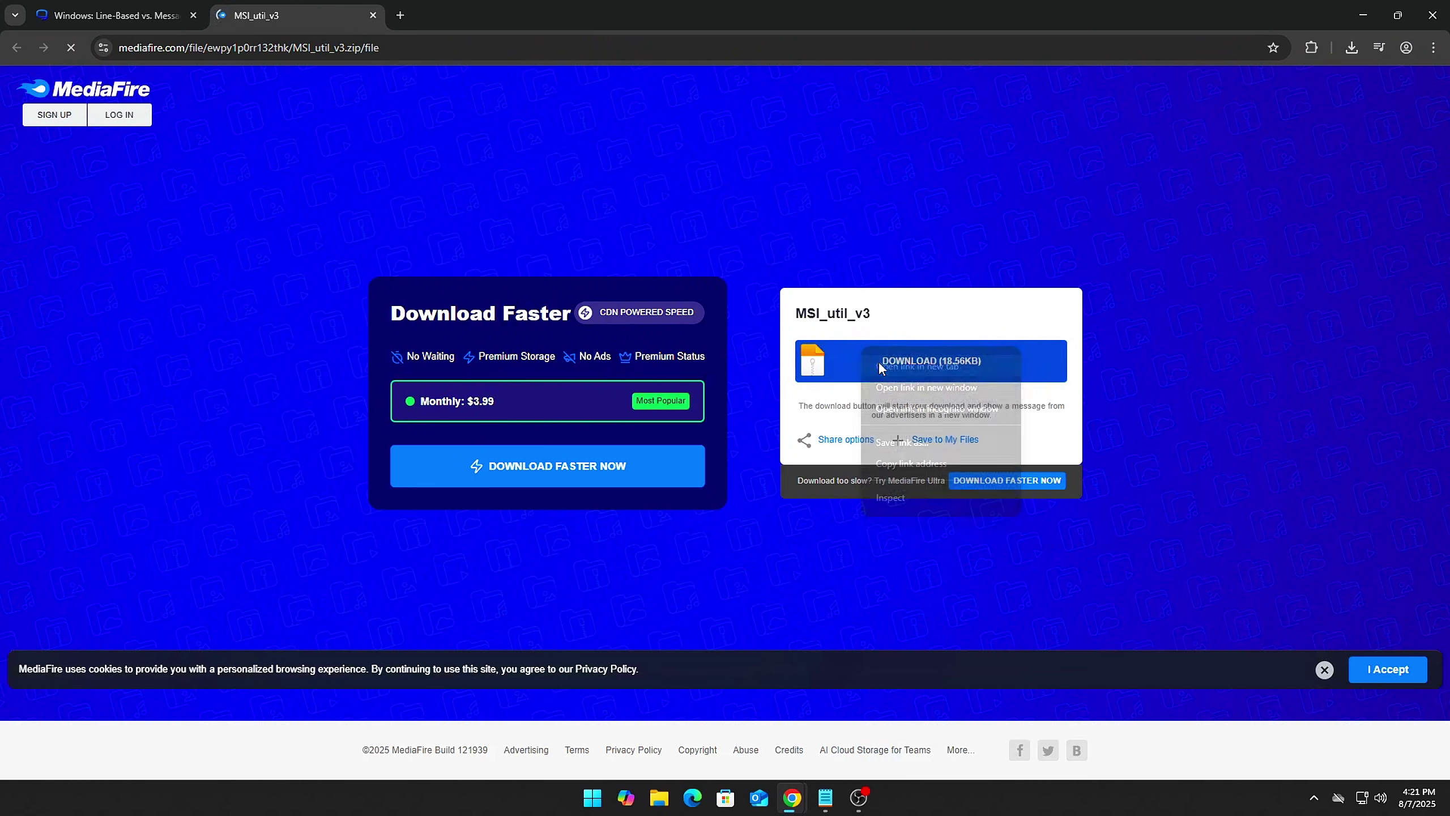
pyautogui.rightClick(895, 367)
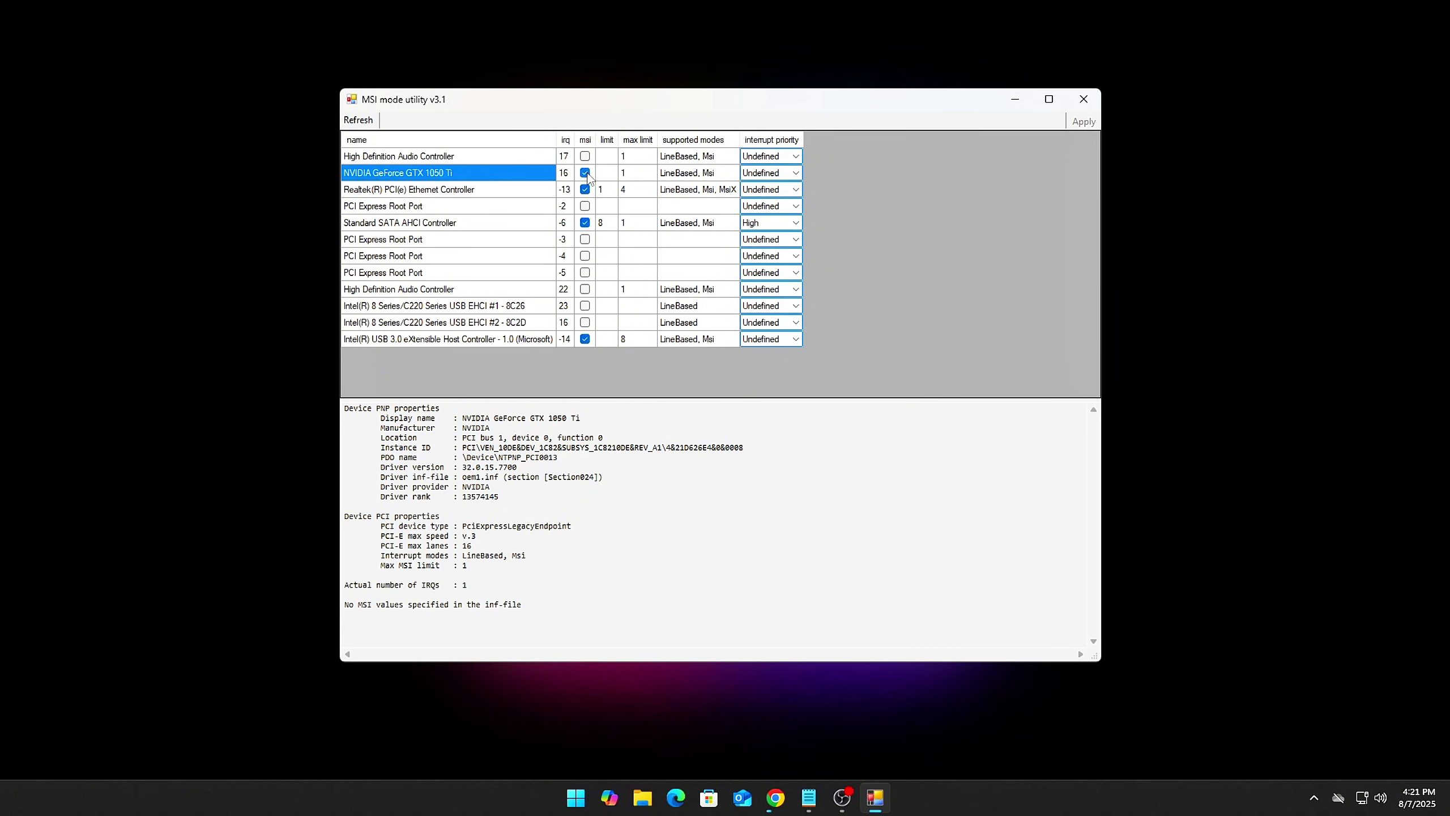
pyautogui.click(586, 174)
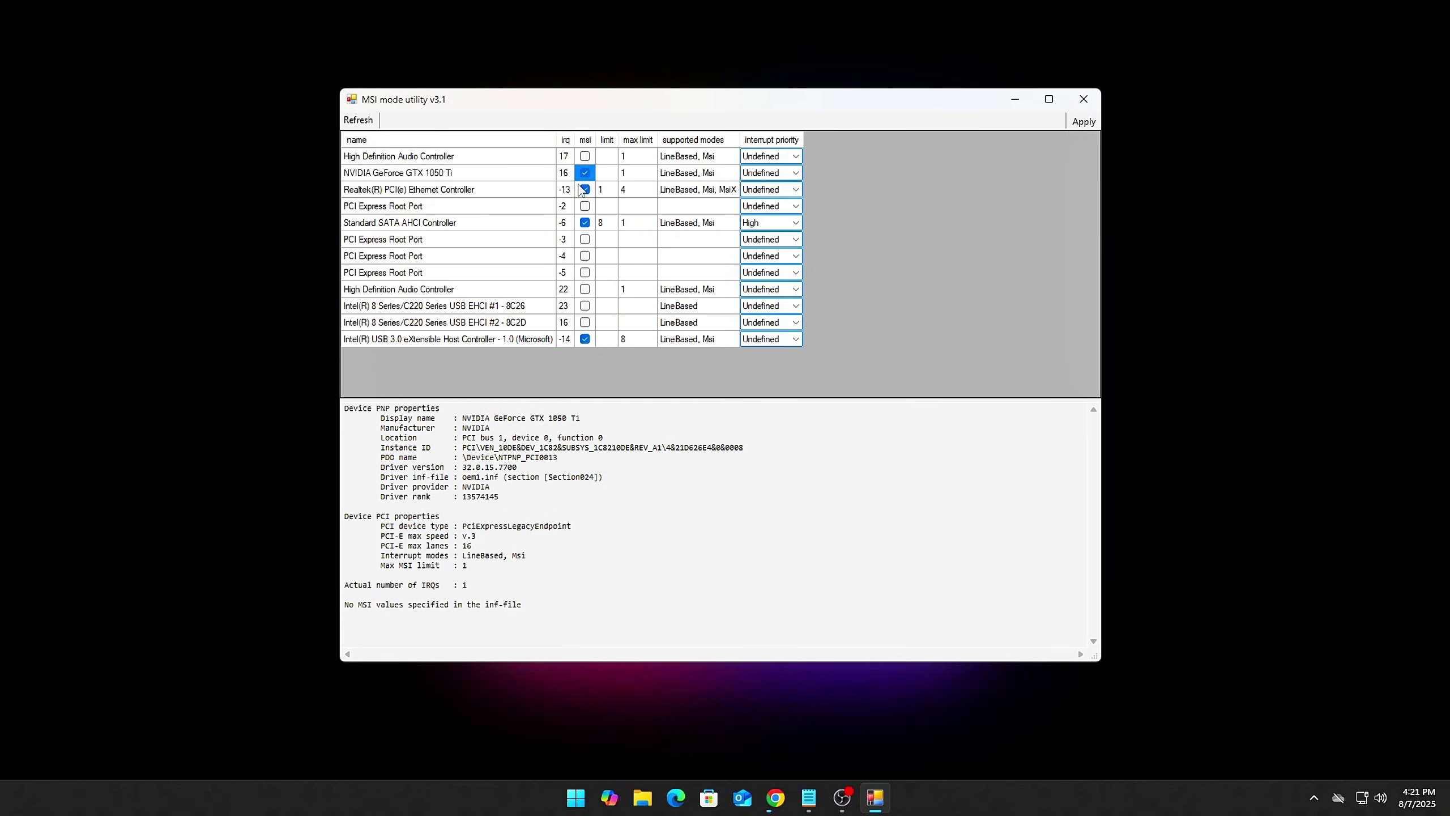
pyautogui.click(486, 173)
pyautogui.click(592, 177)
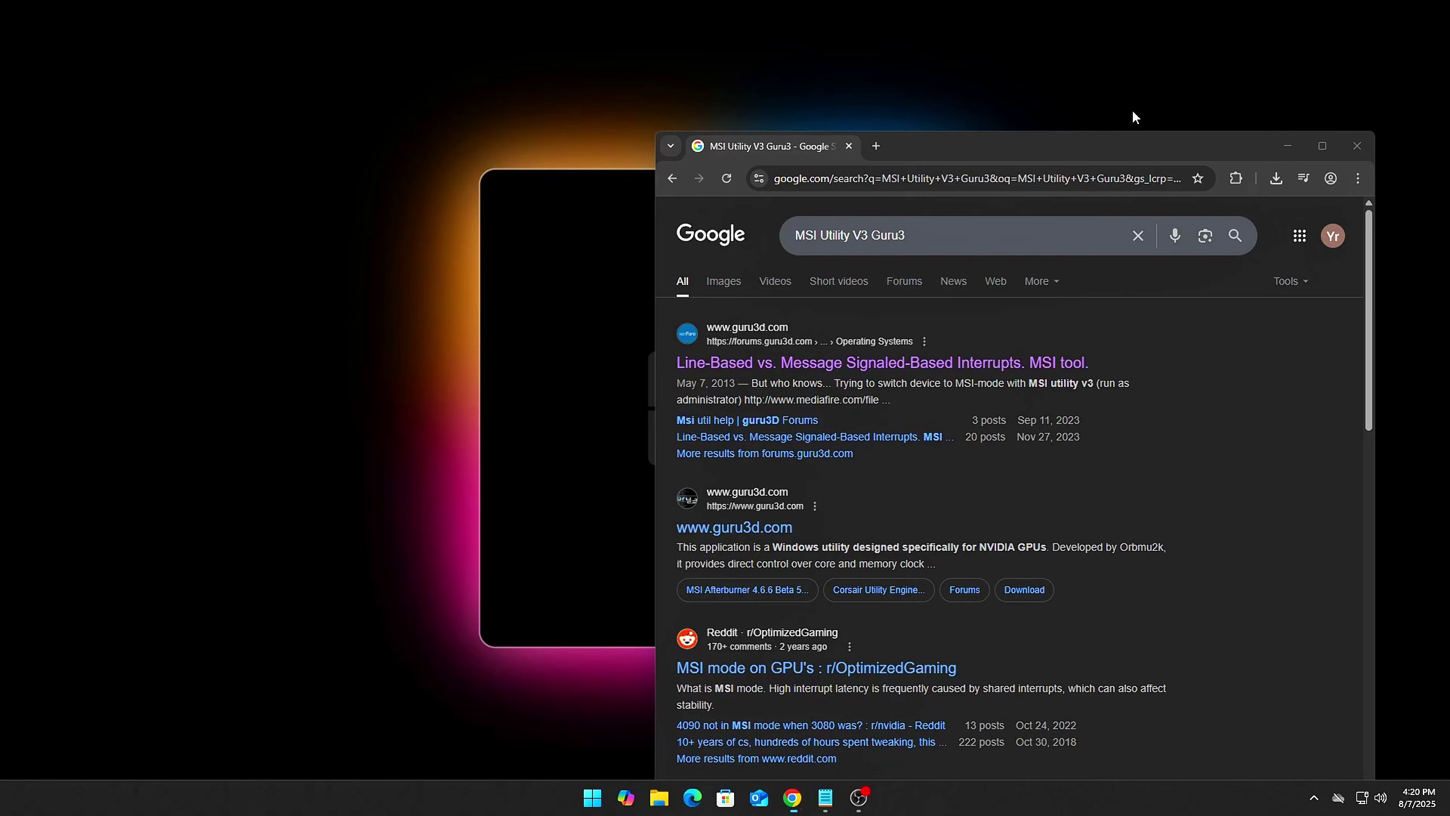
# - Maximize Chrome, open the Guru3D MSI interrupts thread and follow its MediaFire link
pyautogui.moveTo(1090, 151); pyautogui.dragTo(766, 84)
pyautogui.doubleClick(766, 84)
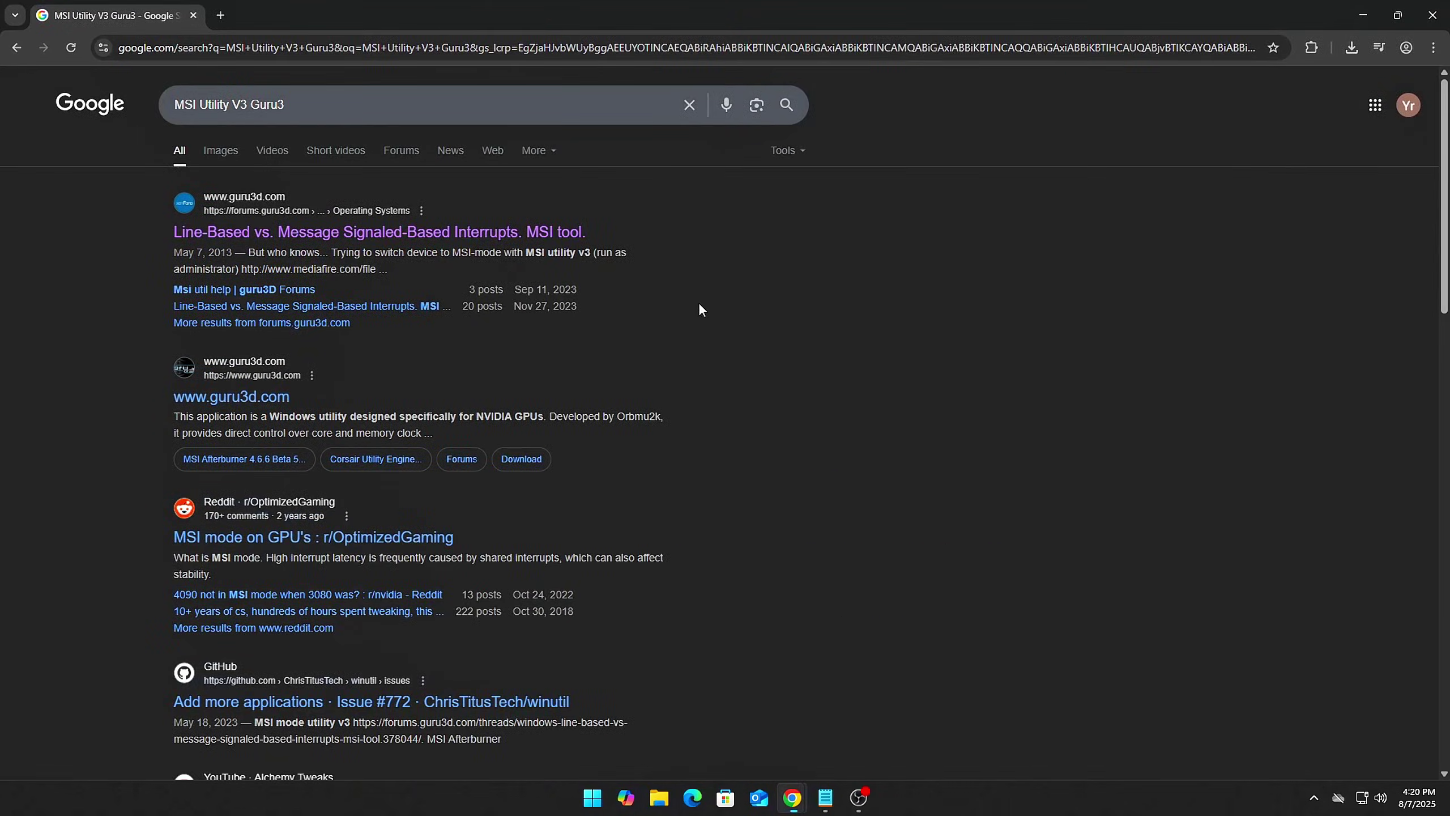
pyautogui.click(561, 237)
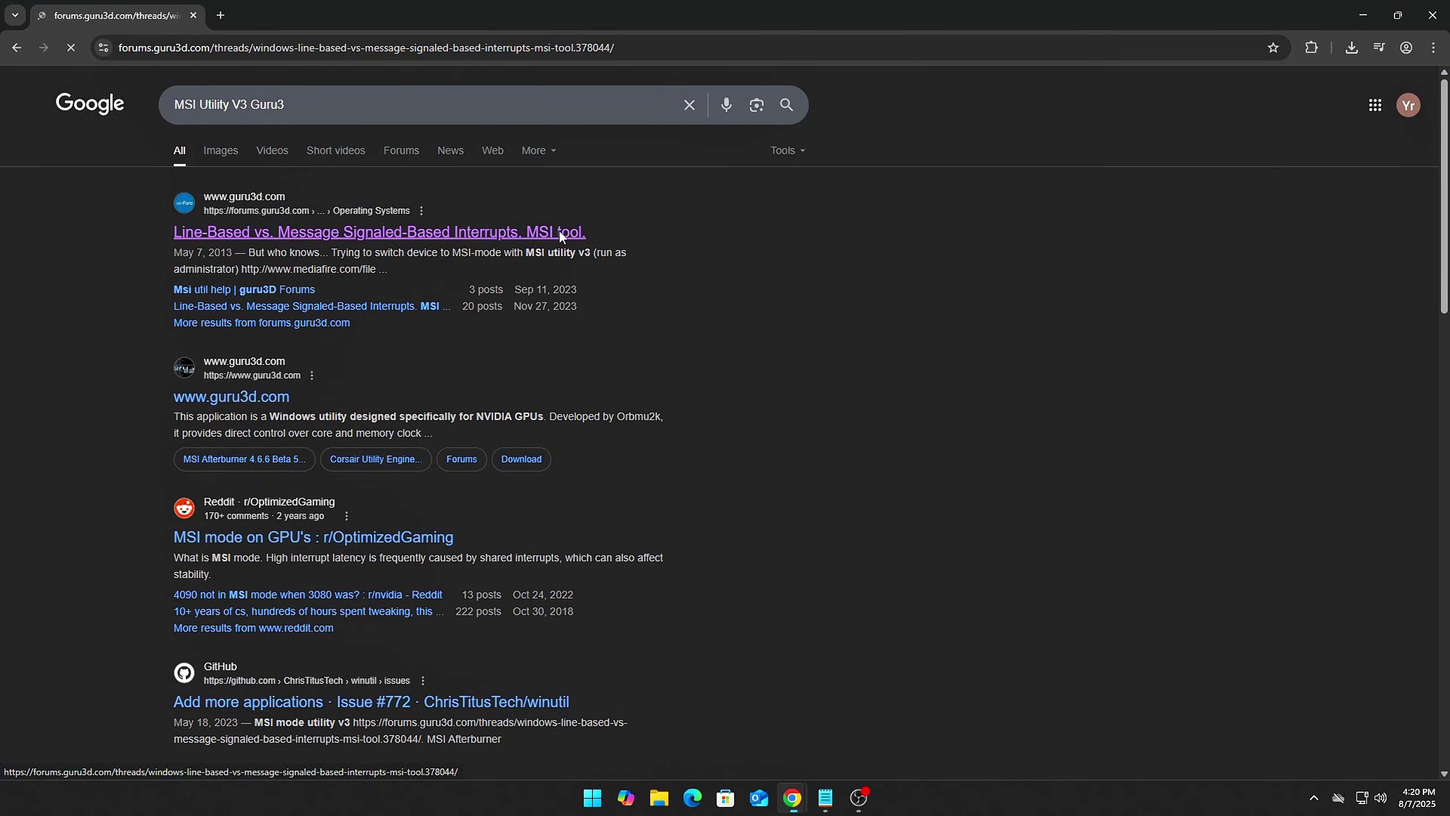
pyautogui.scroll(-5, 449, 343)
pyautogui.scroll(-1, 450, 342)
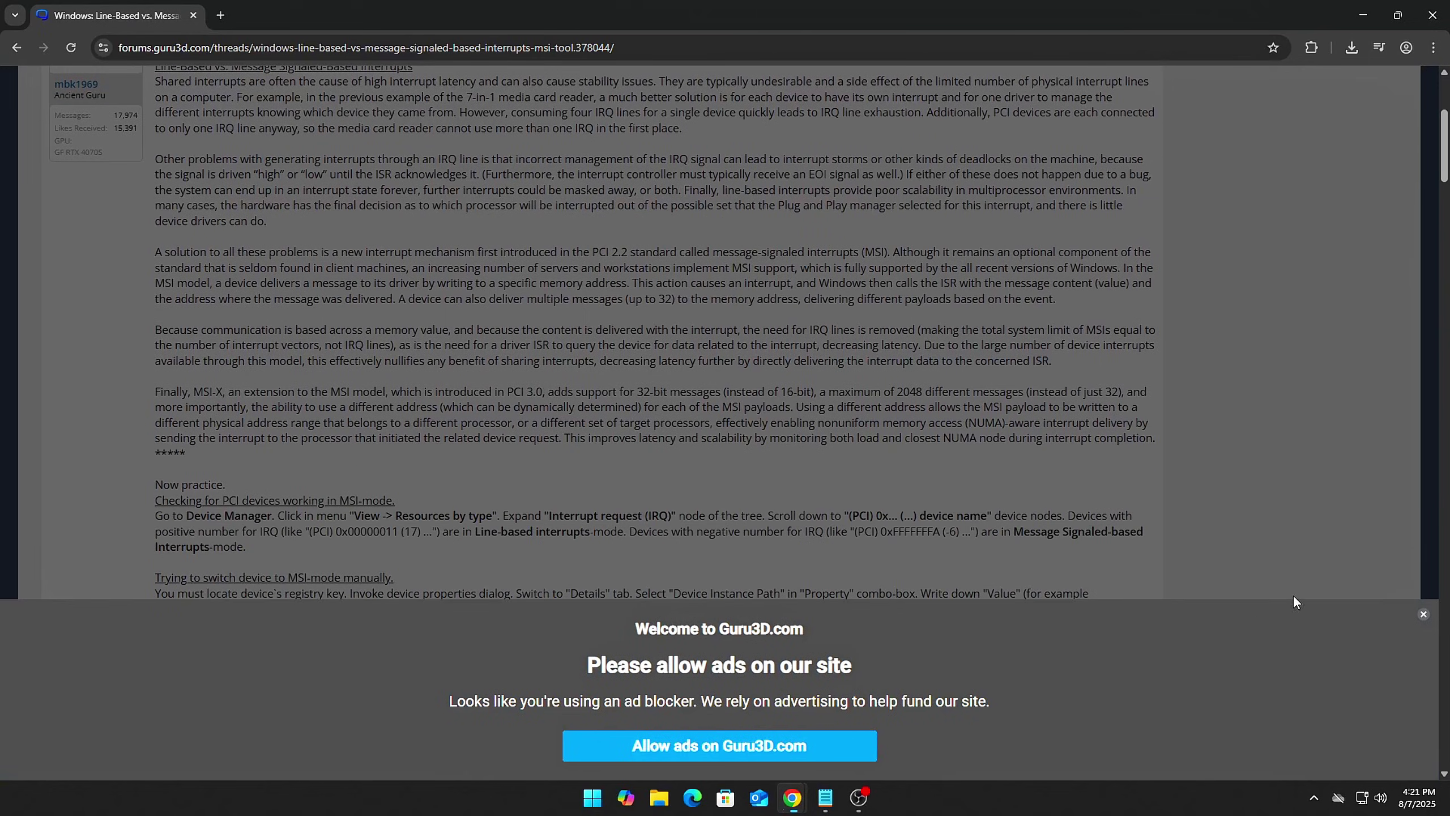
pyautogui.click(1423, 614)
pyautogui.scroll(-9, 900, 451)
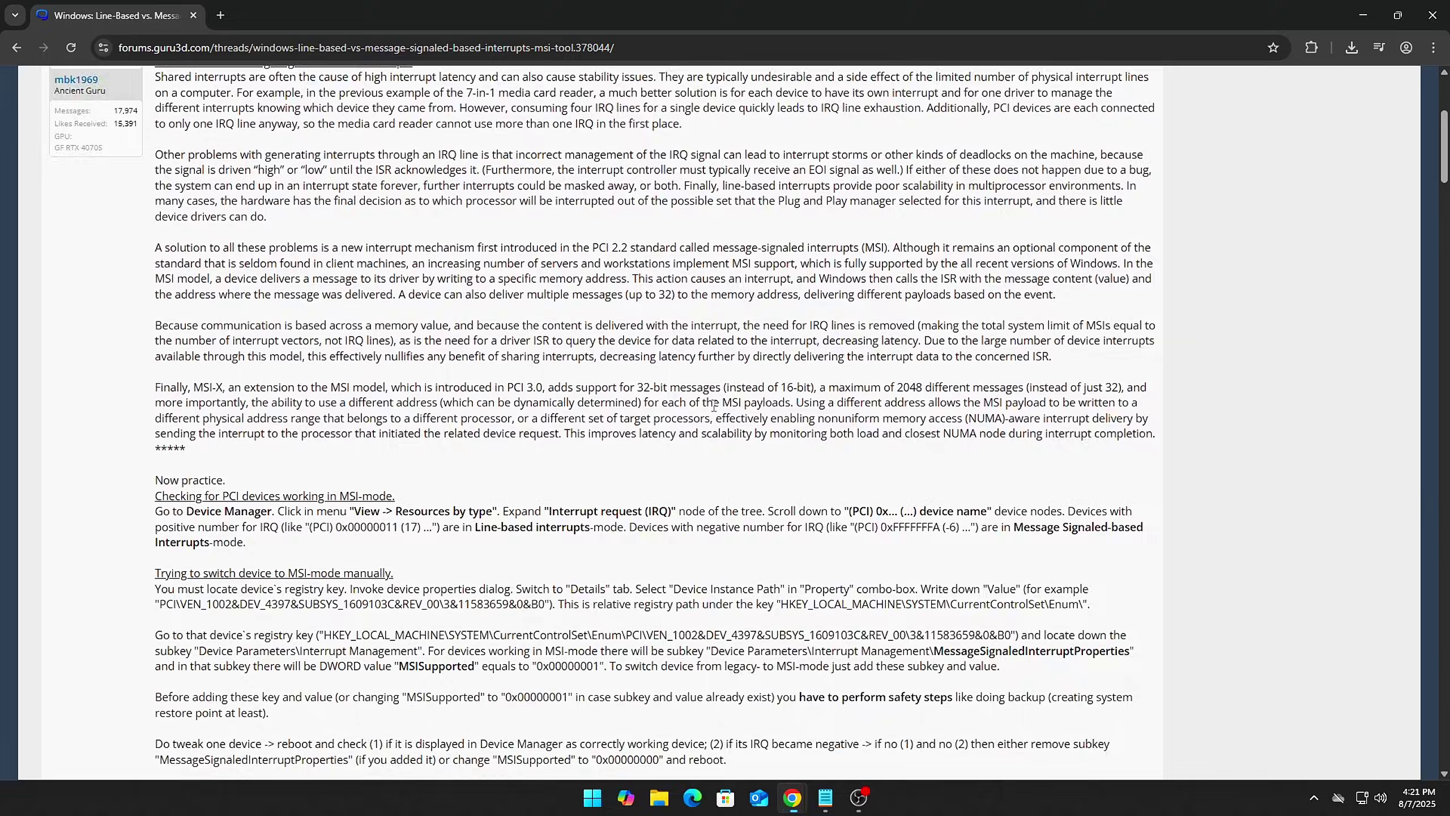
pyautogui.scroll(-3, 337, 264)
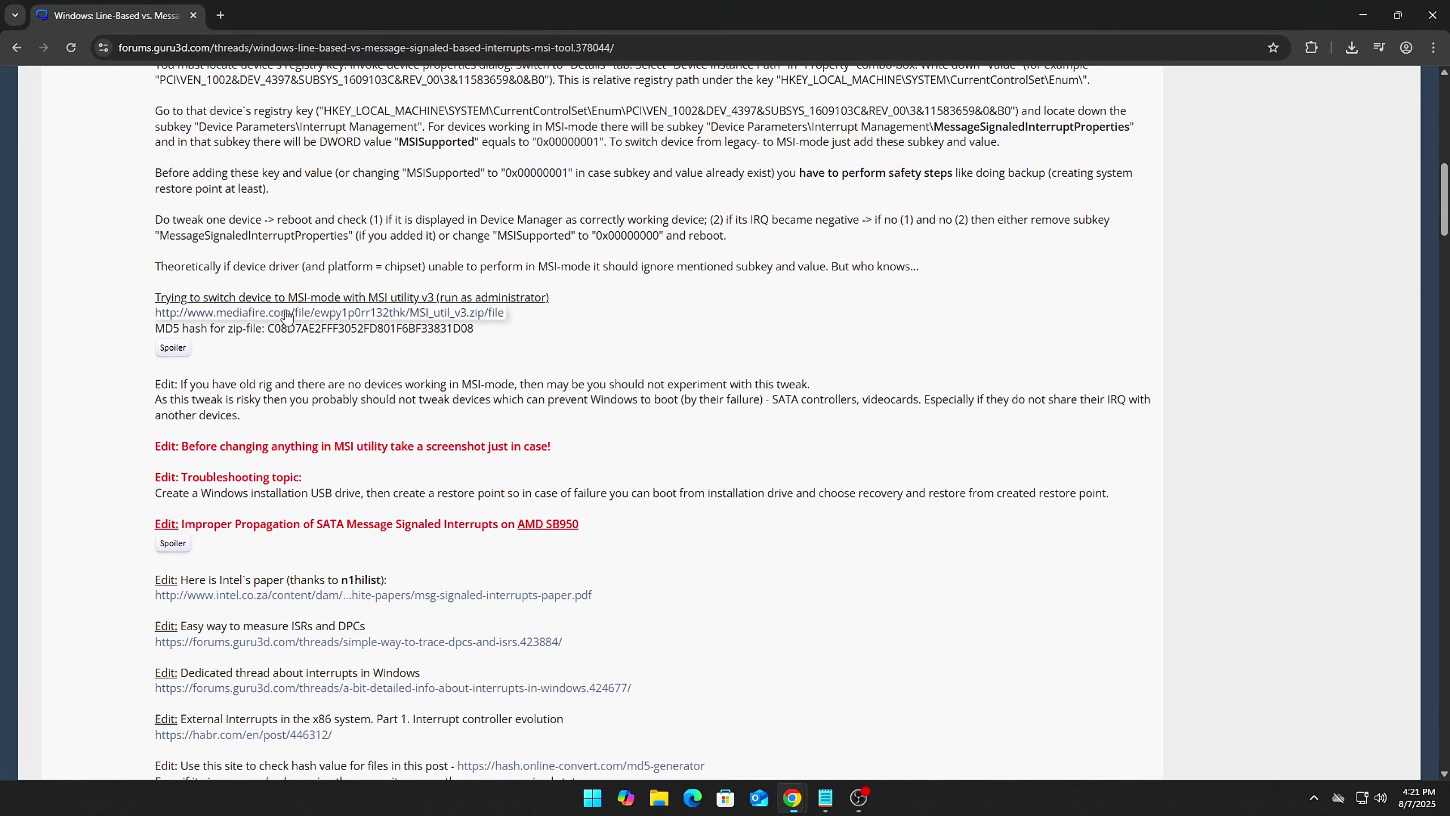
pyautogui.click(384, 319)
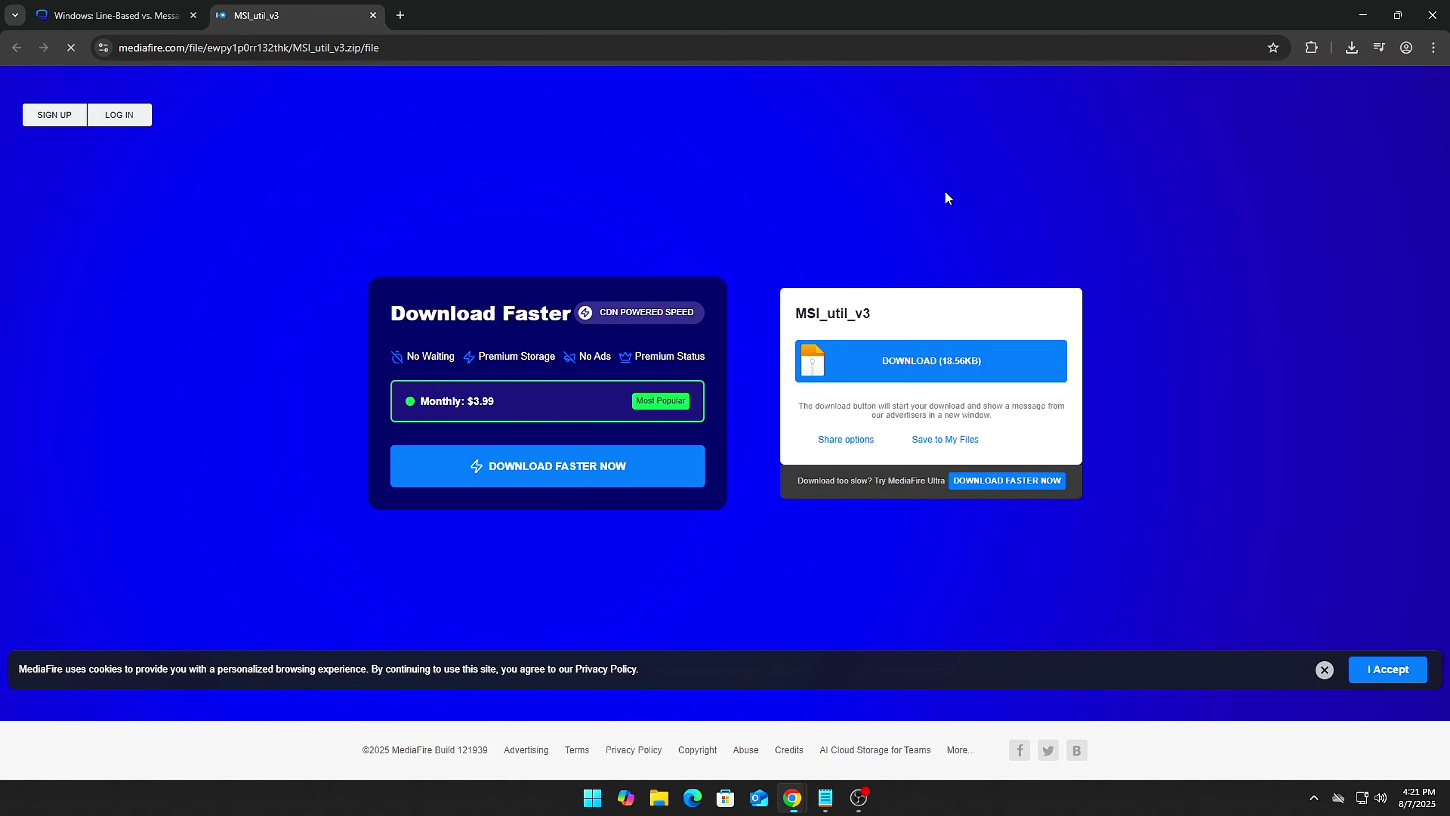
# - Download the MSI_util_v3 zip, close the MediaFire tab, and confirm the download finished
pyautogui.rightClick(861, 346)
pyautogui.click(896, 366)
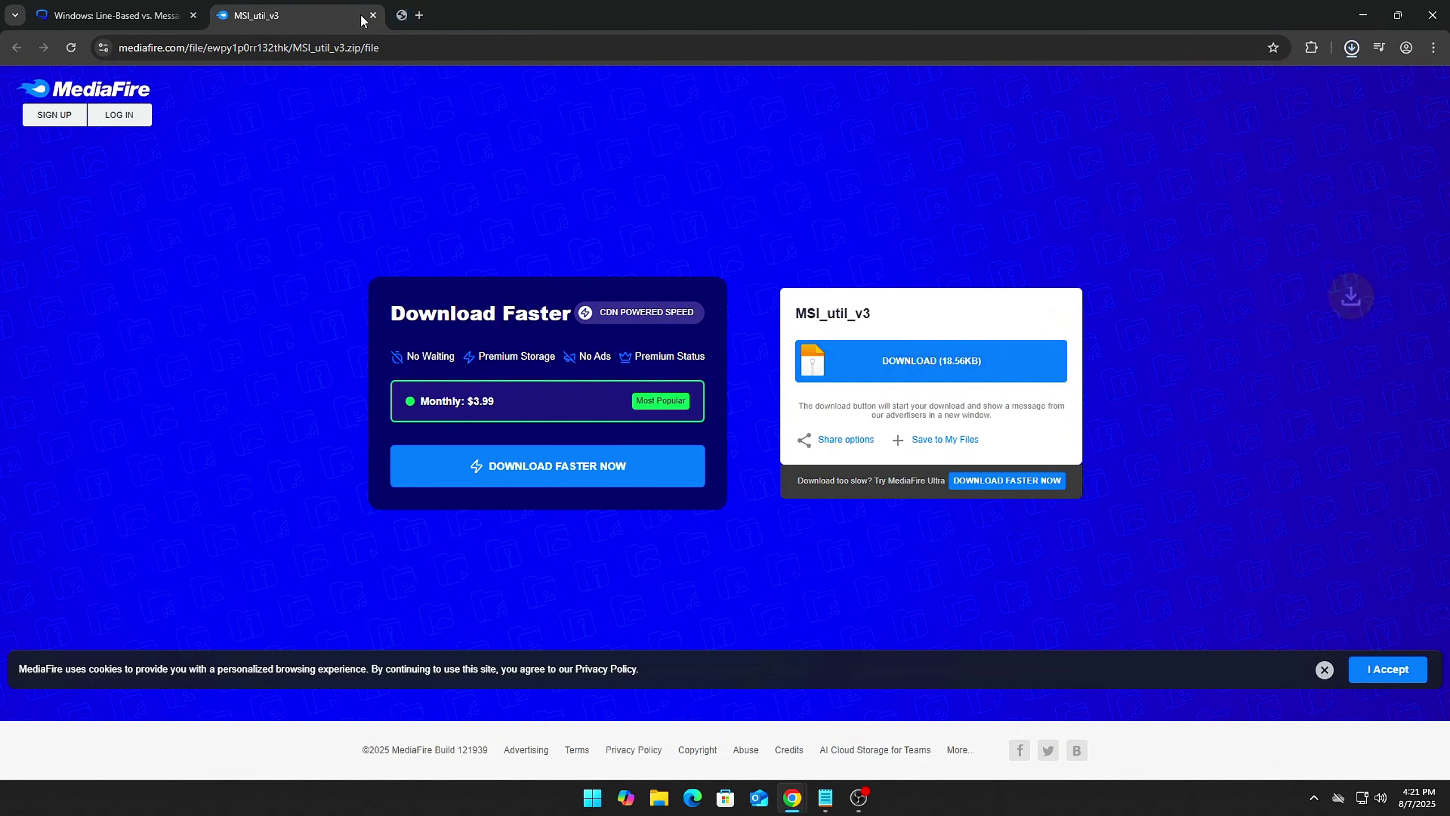
pyautogui.hotkey('ctrl', 'w')
pyautogui.click(1351, 48)
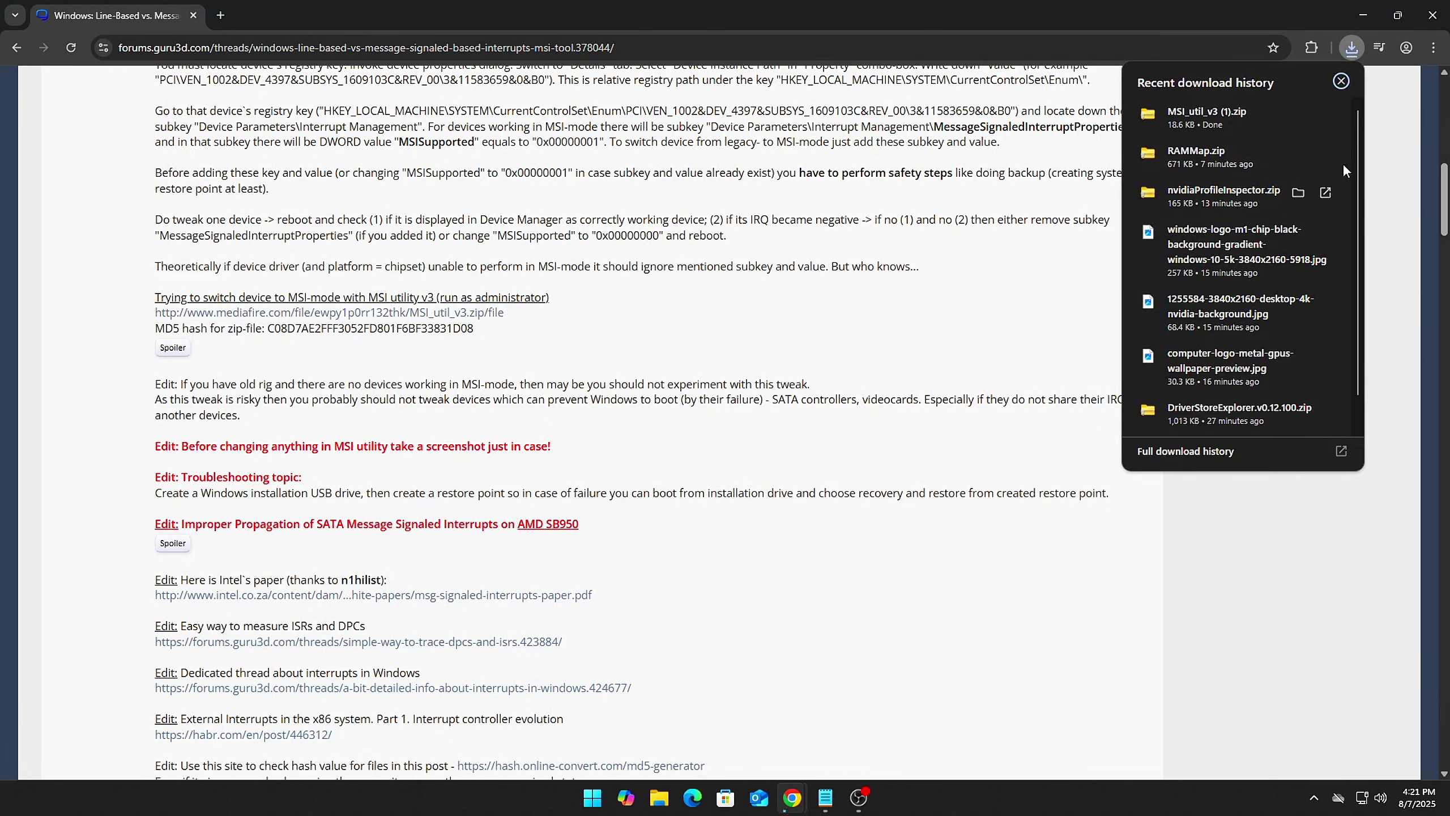
# - Close Chrome, open the MSI_util_v3 (1) folder in Tools, and run the MSI_util_v3 application
pyautogui.click(1417, 31)
pyautogui.click(659, 798)
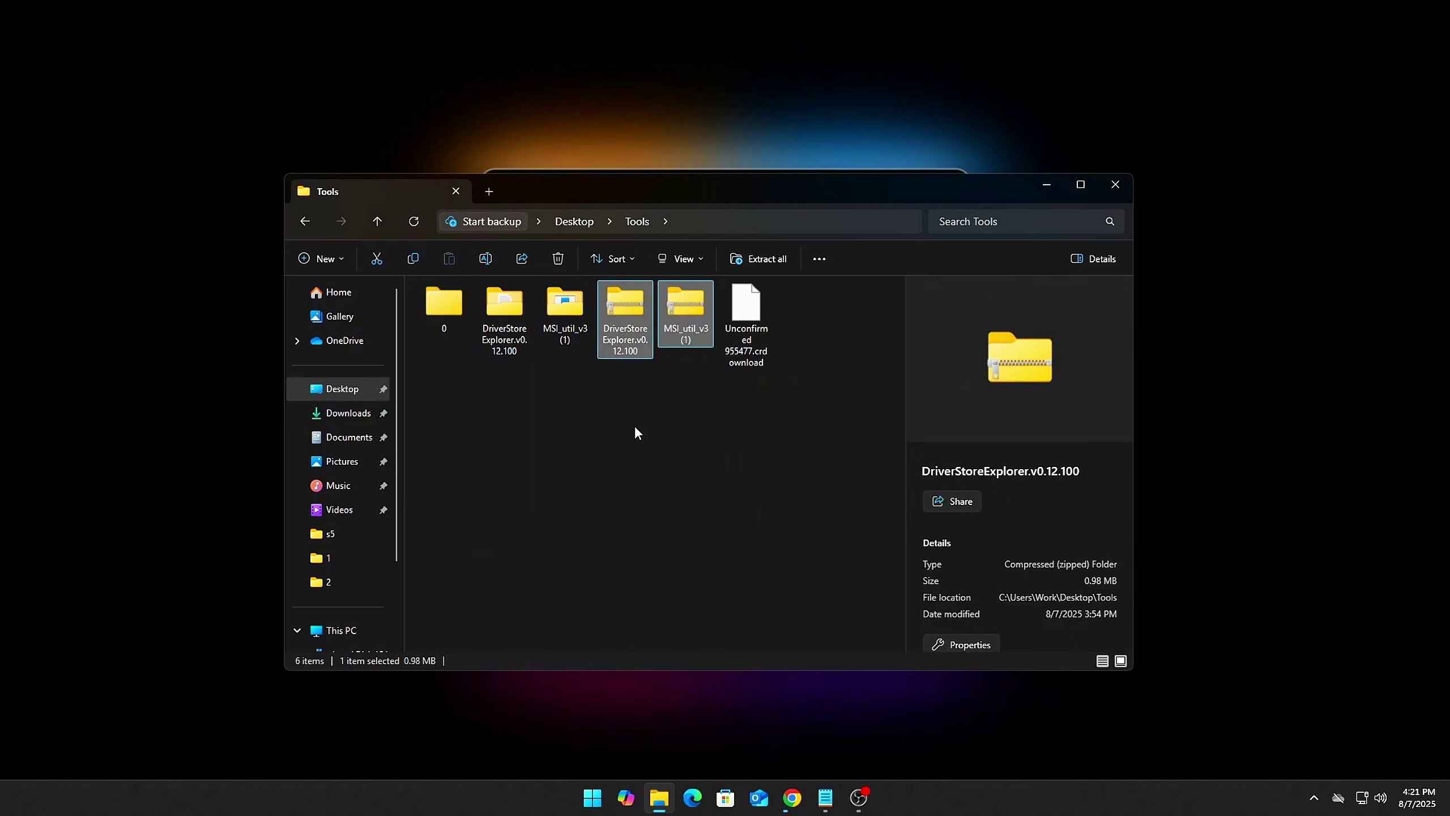
pyautogui.click(566, 311)
pyautogui.doubleClick(590, 307)
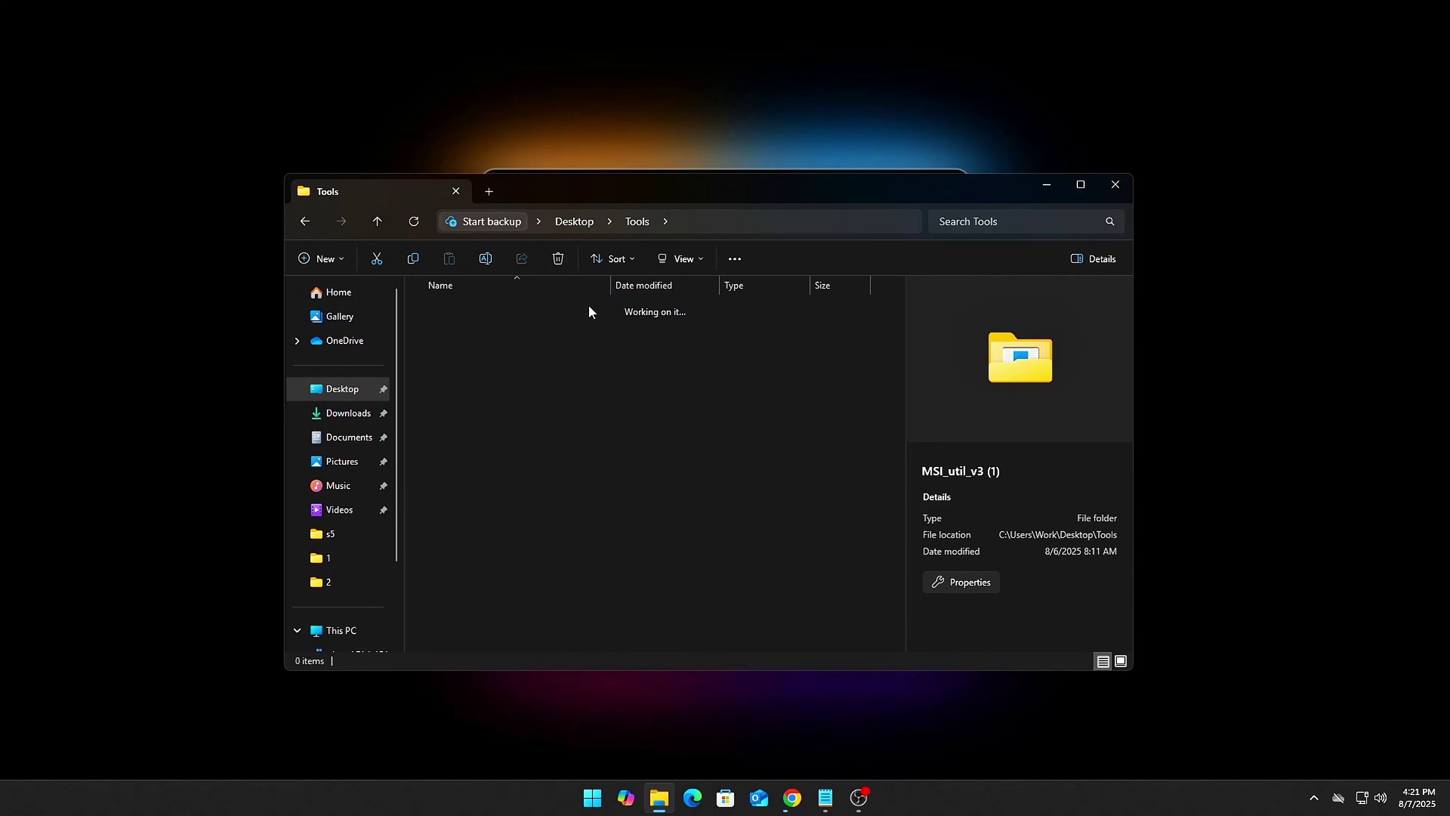
pyautogui.click(556, 430)
pyautogui.scroll(4, 556, 430)
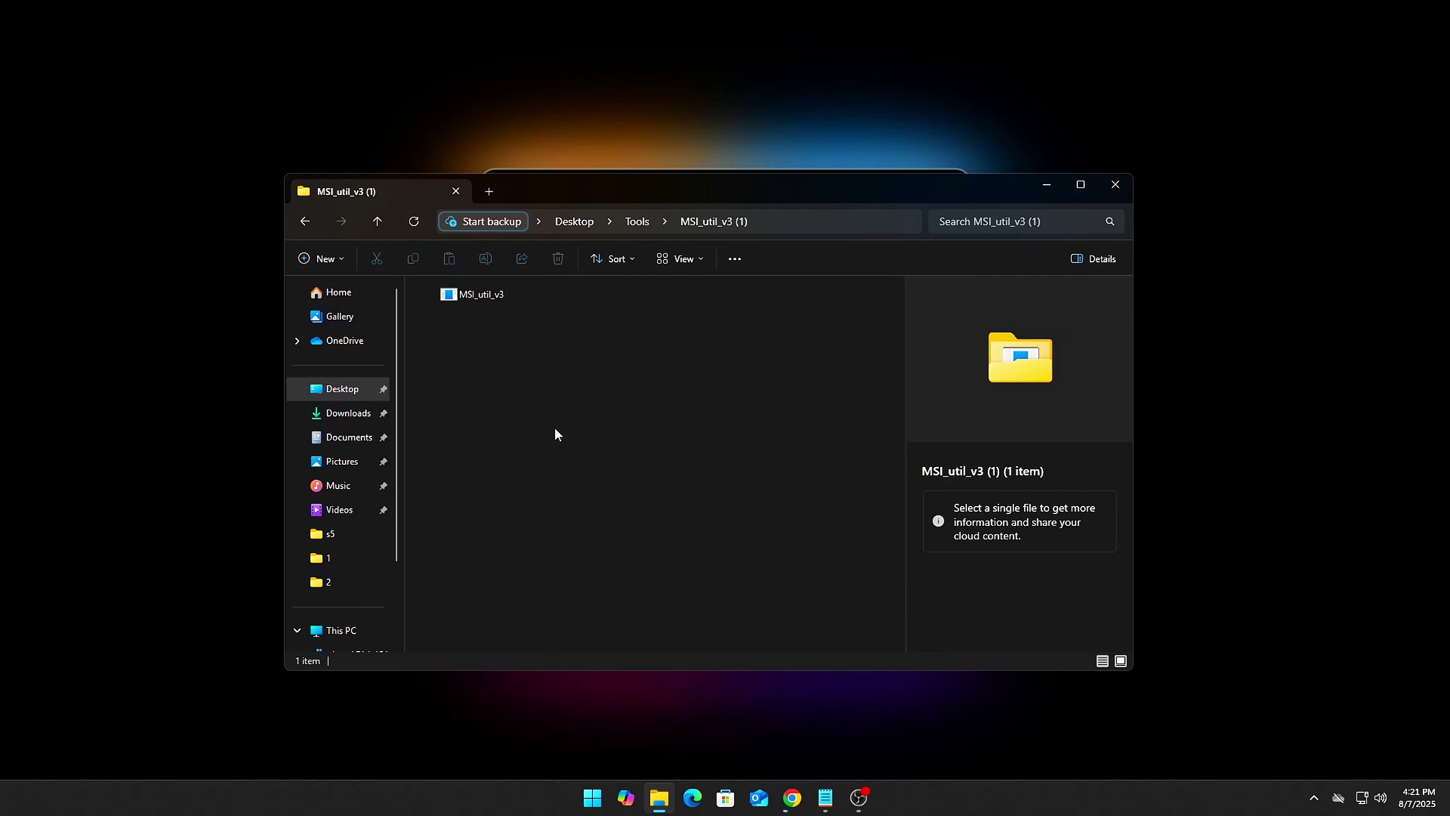
pyautogui.click(467, 326)
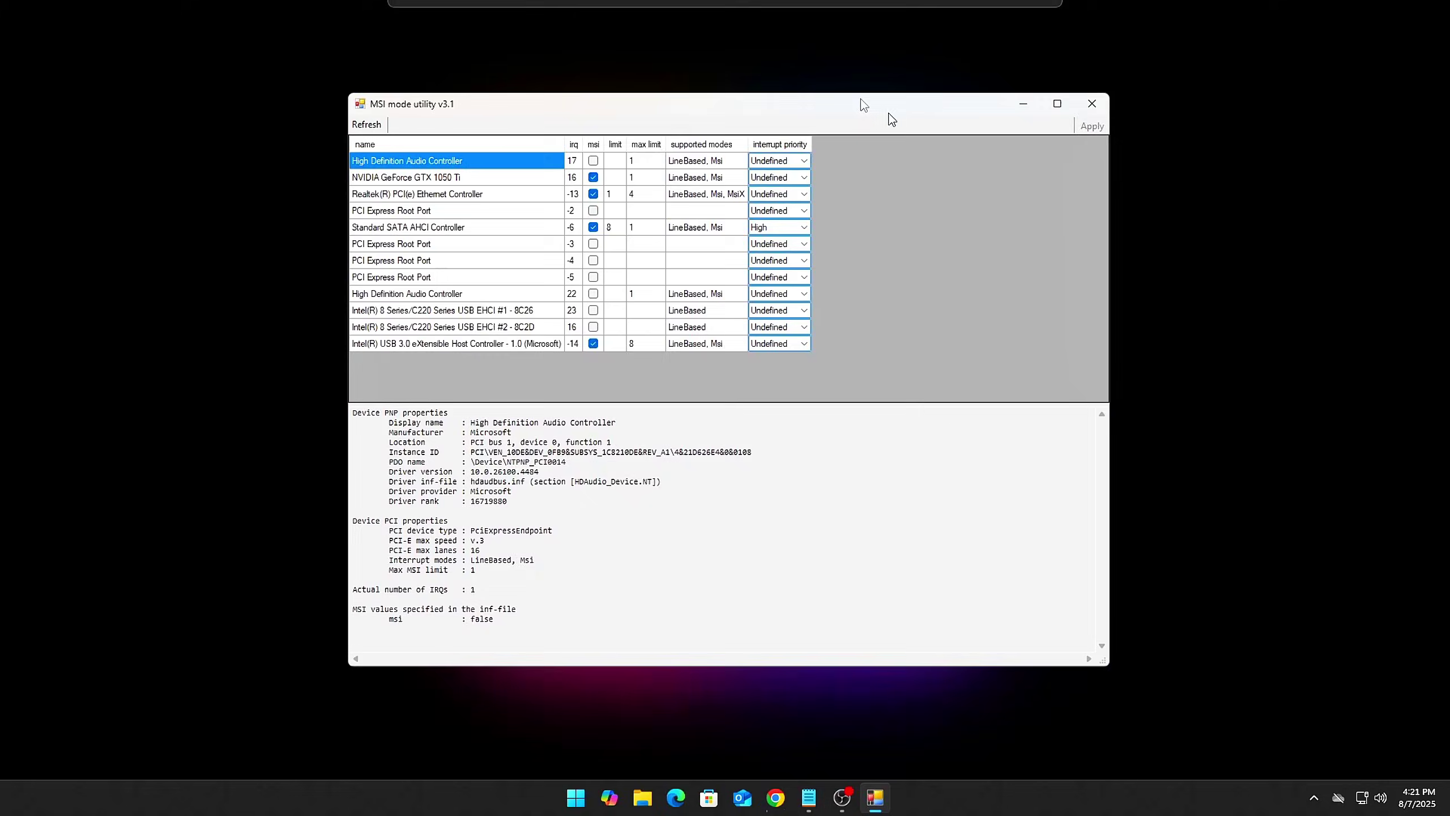
# - Select the NVIDIA GeForce GTX 1050 Ti row and make sure its msi checkbox is ticked
pyautogui.moveTo(869, 152); pyautogui.dragTo(908, 101)
pyautogui.click(401, 173)
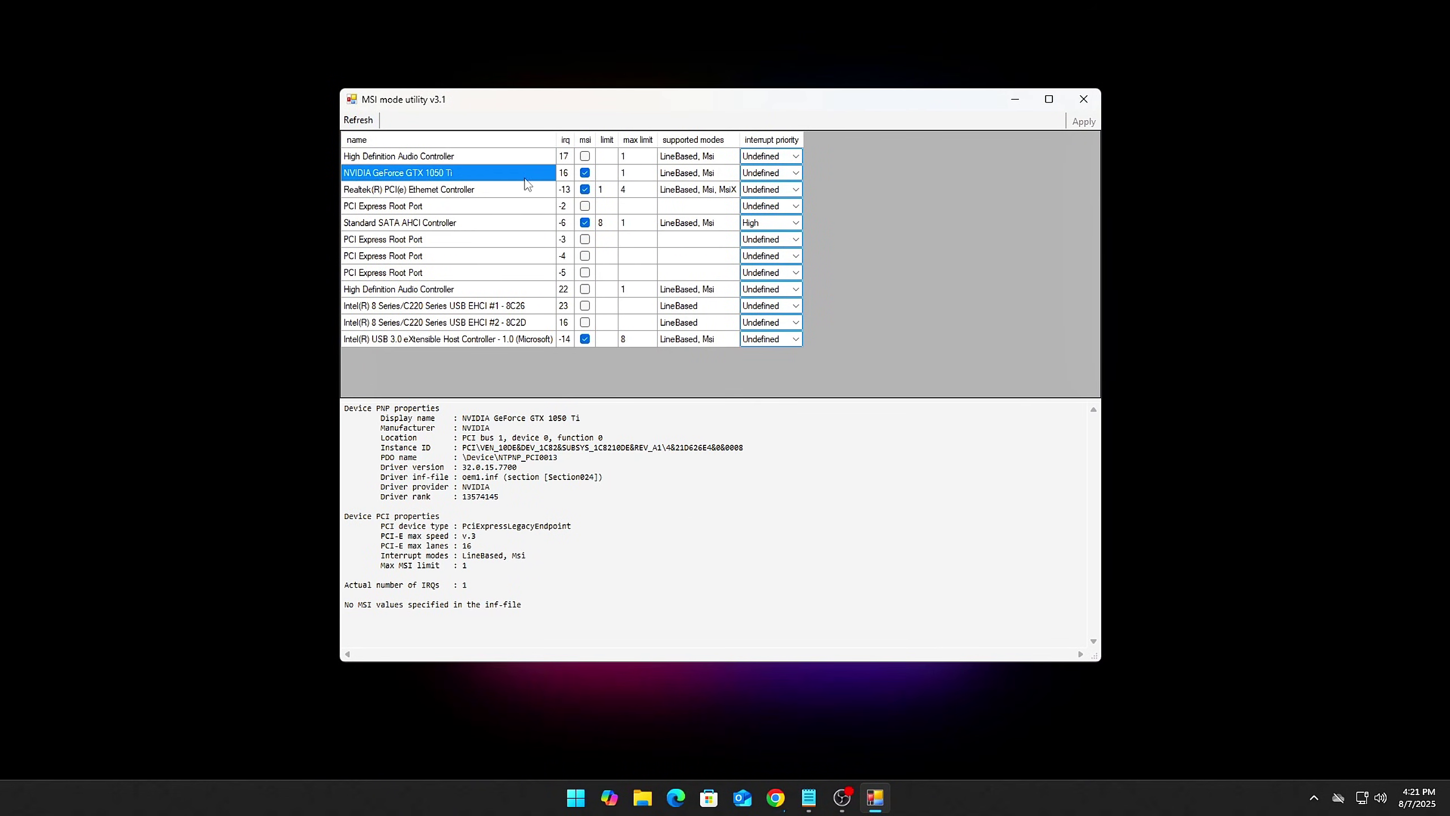
pyautogui.click(585, 172)
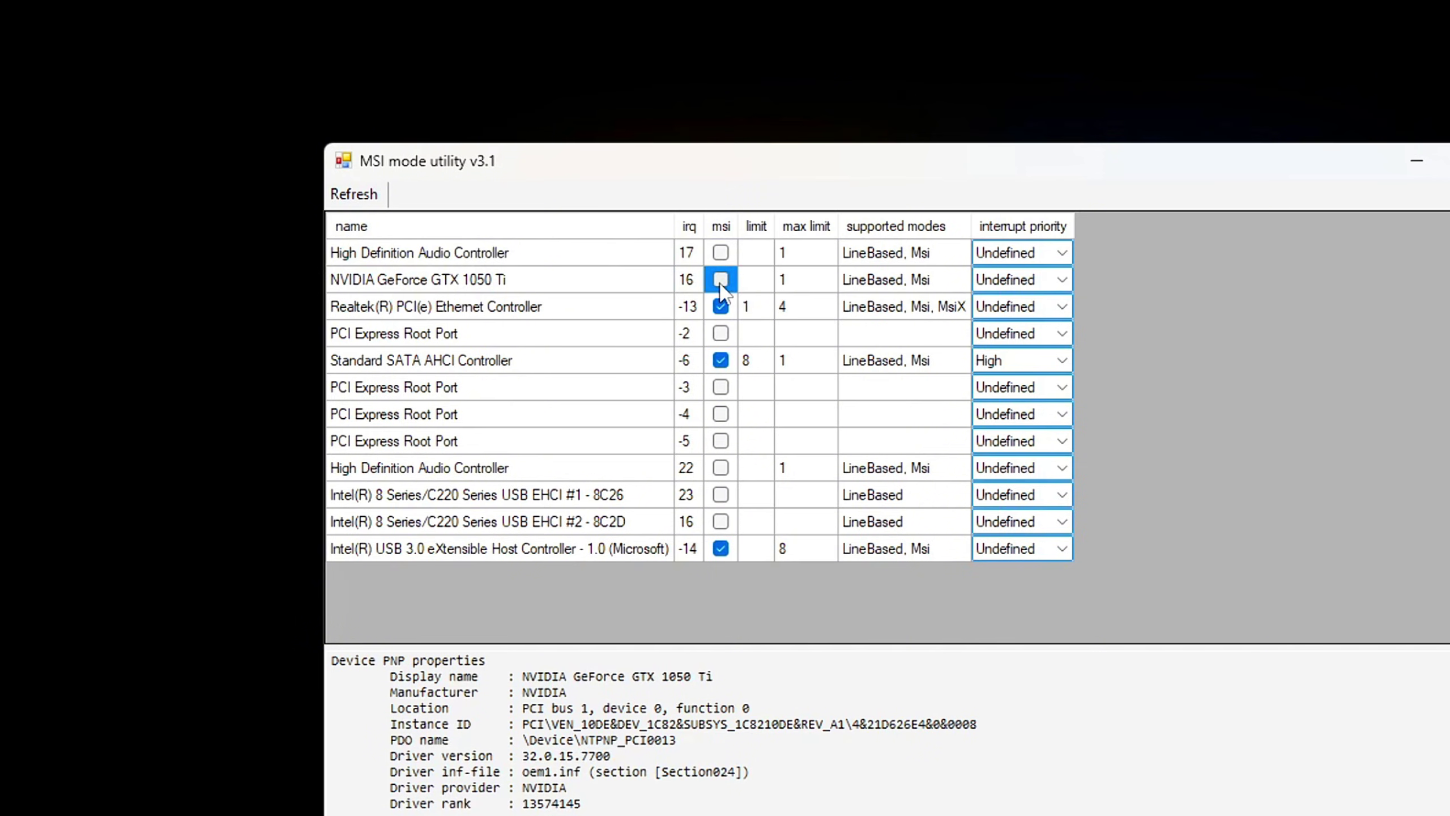
pyautogui.click(543, 278)
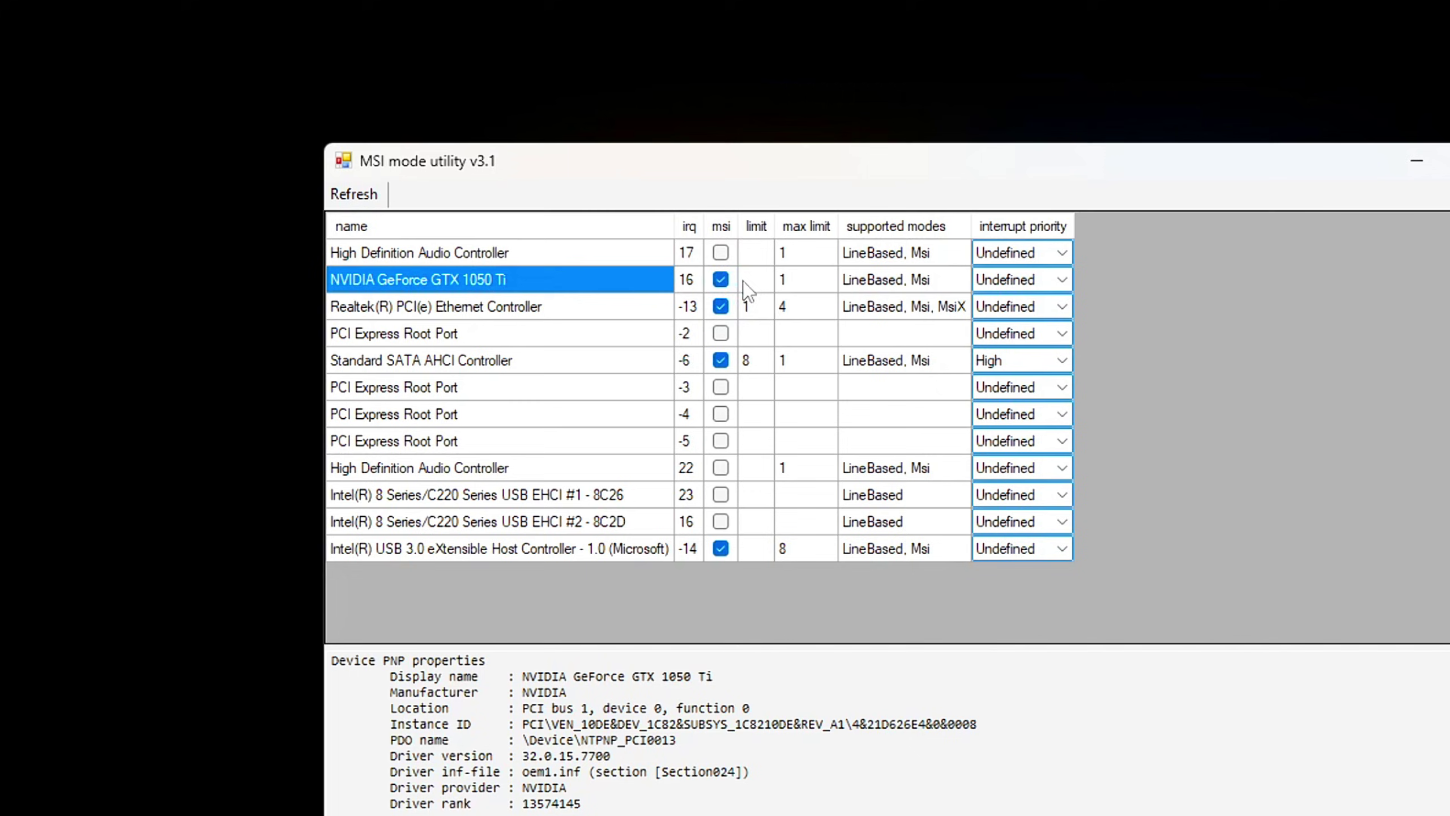
pyautogui.click(731, 283)
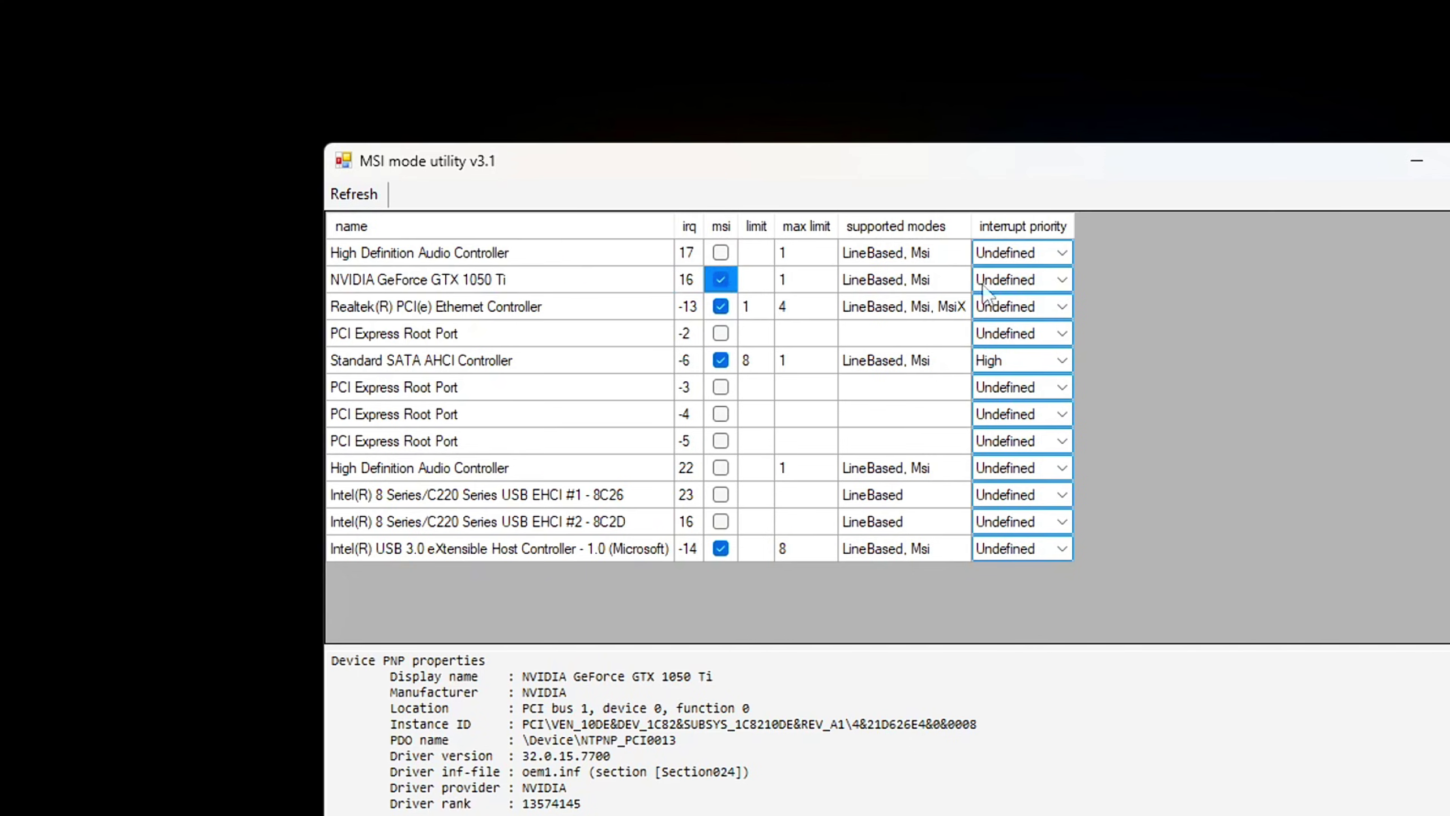
# - Change the GTX 1050 Ti's interrupt priority from Undefined to High
pyautogui.click(1046, 283)
pyautogui.click(1048, 284)
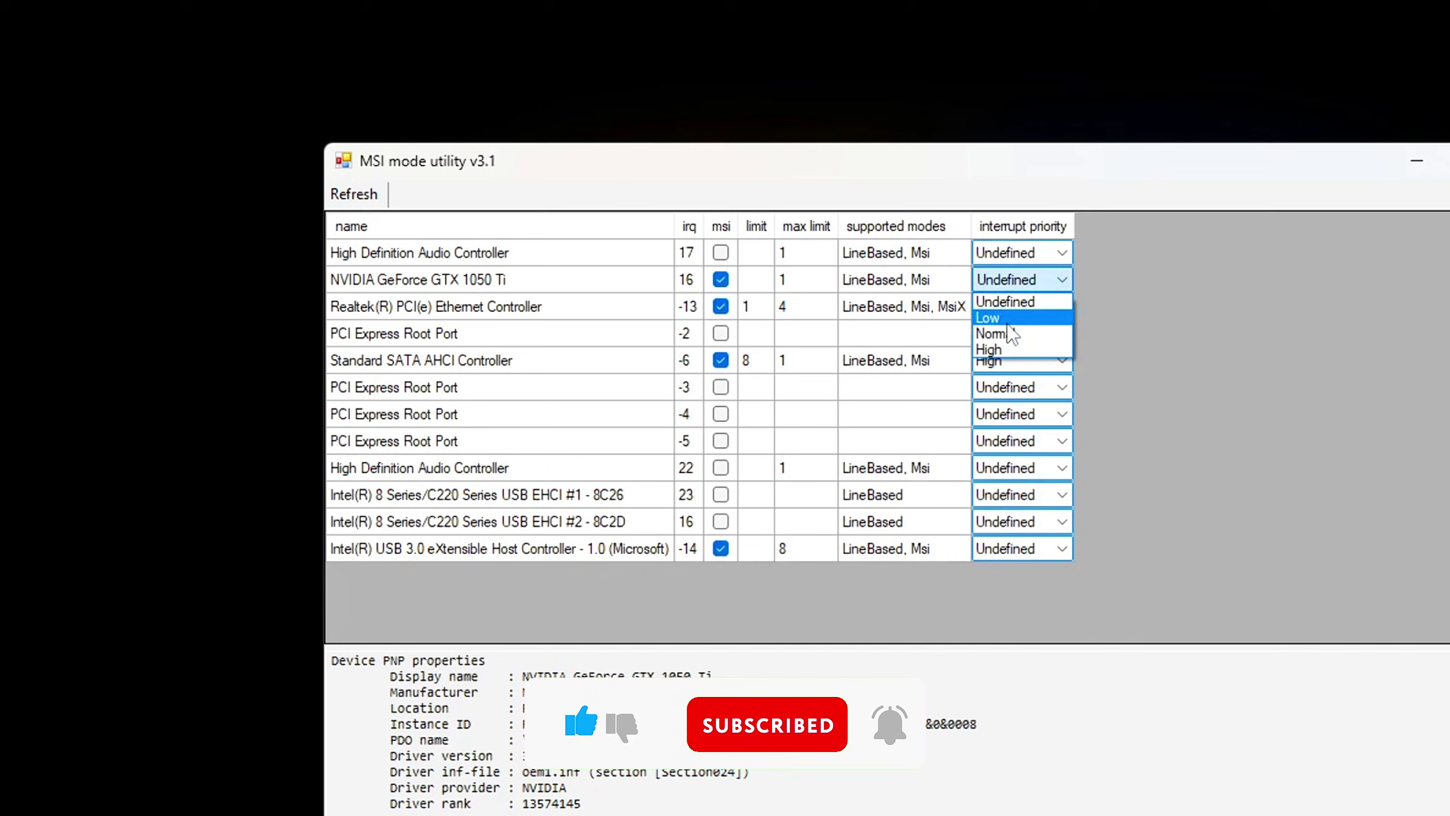
pyautogui.click(992, 349)
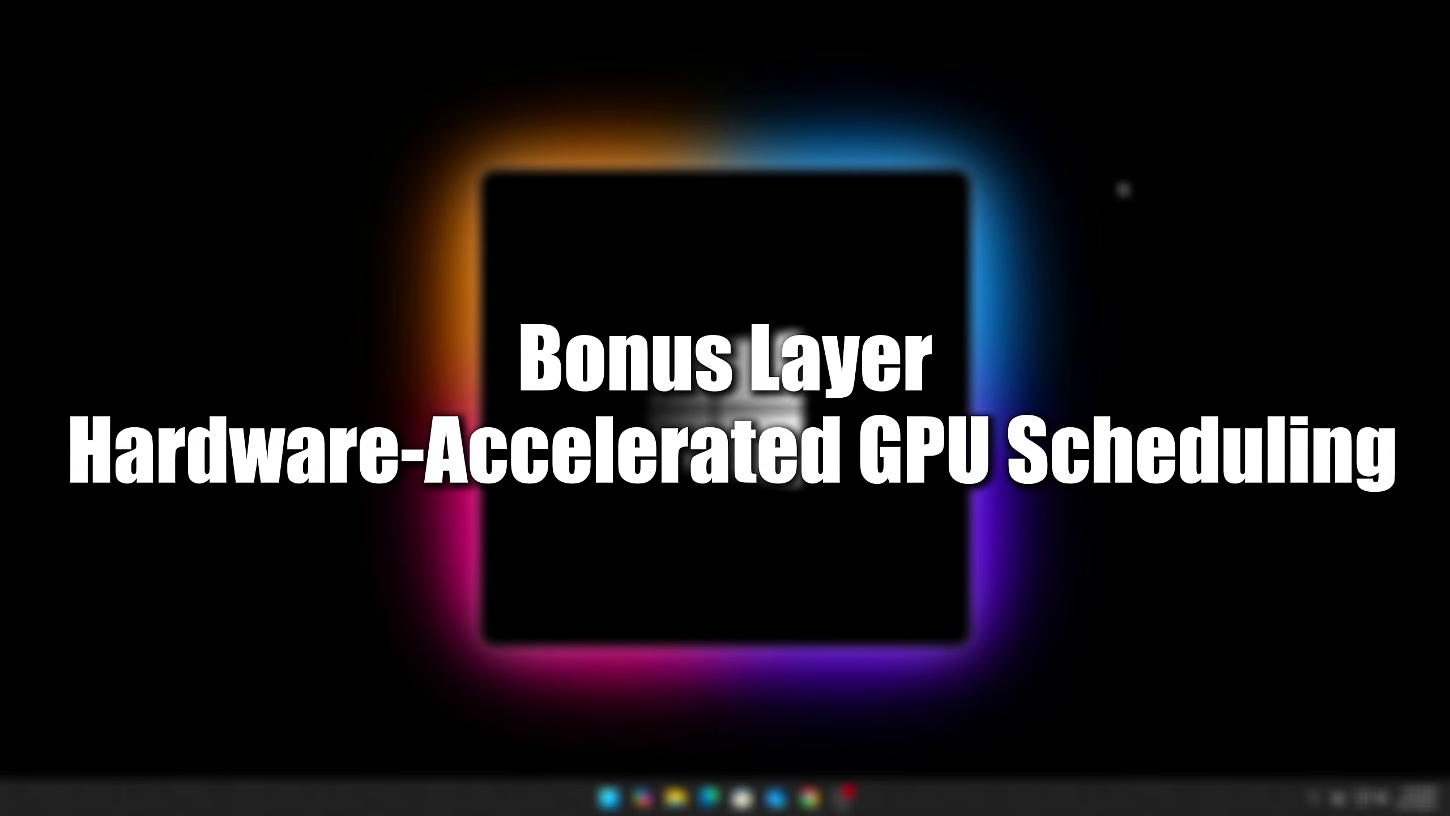
# - Search 'grap' to reach Graphics settings, then turn hardware-accelerated GPU scheduling off and back on
pyautogui.press('super+s')
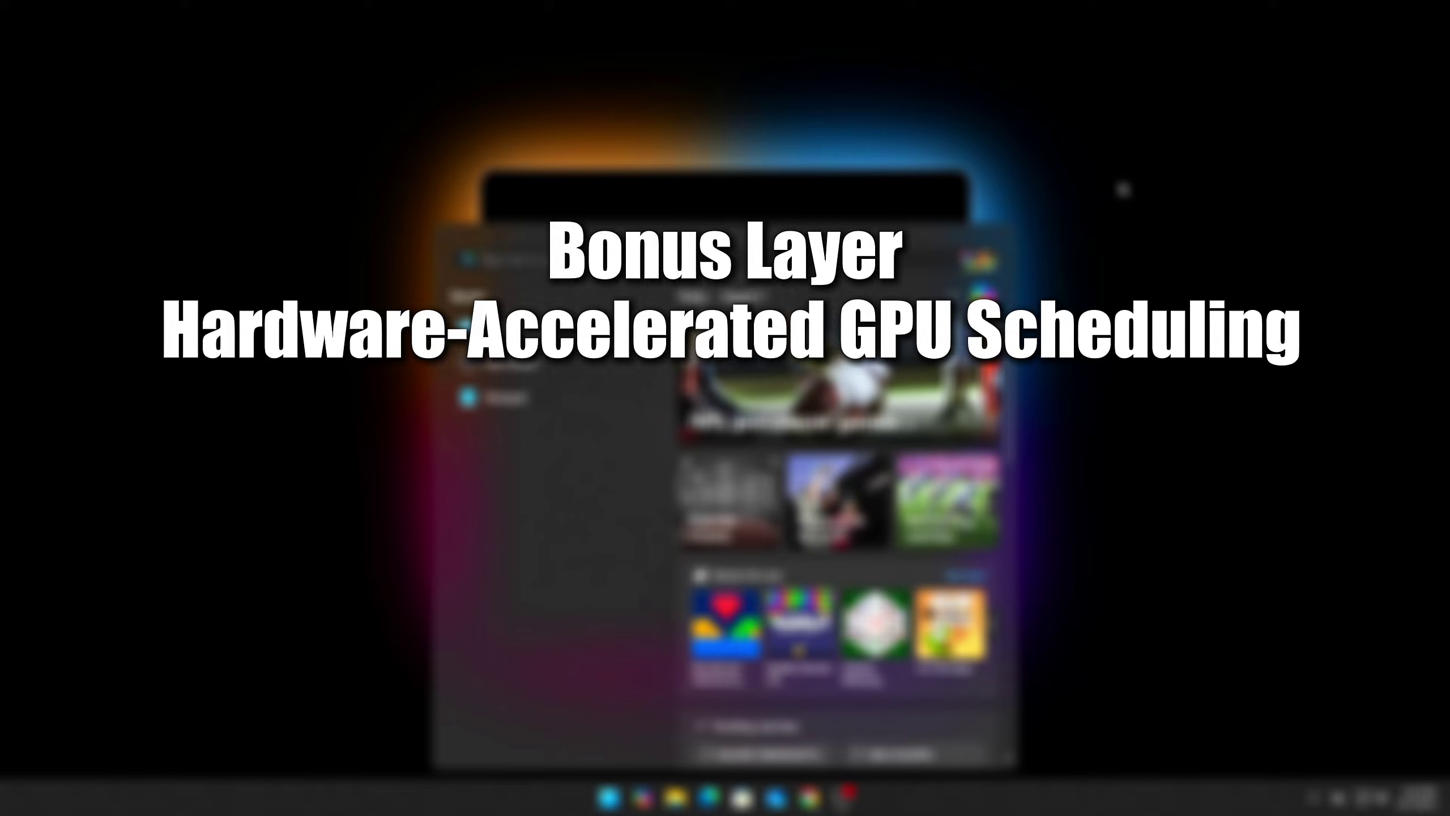
pyautogui.write('grap')
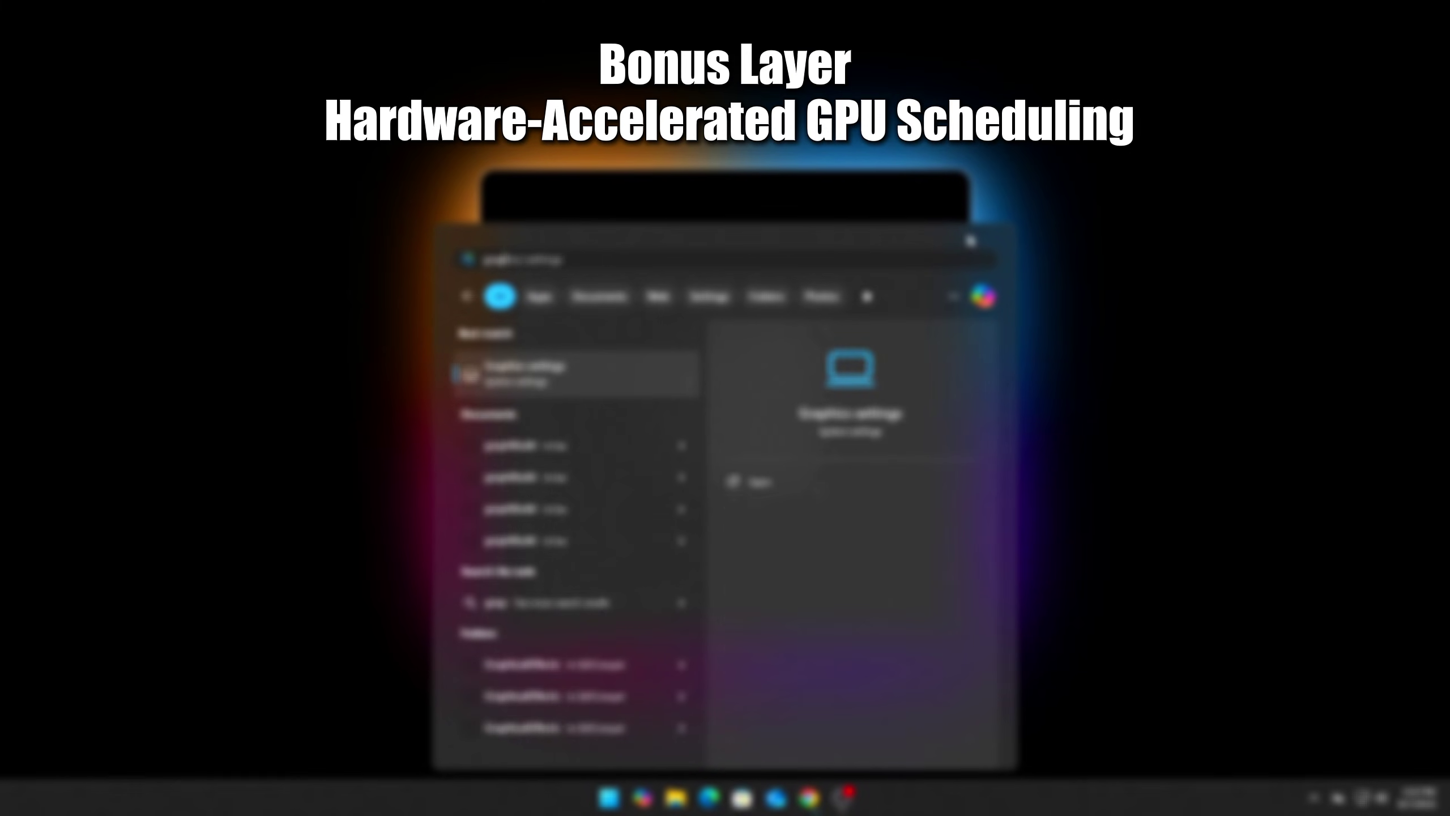
pyautogui.press('Return')
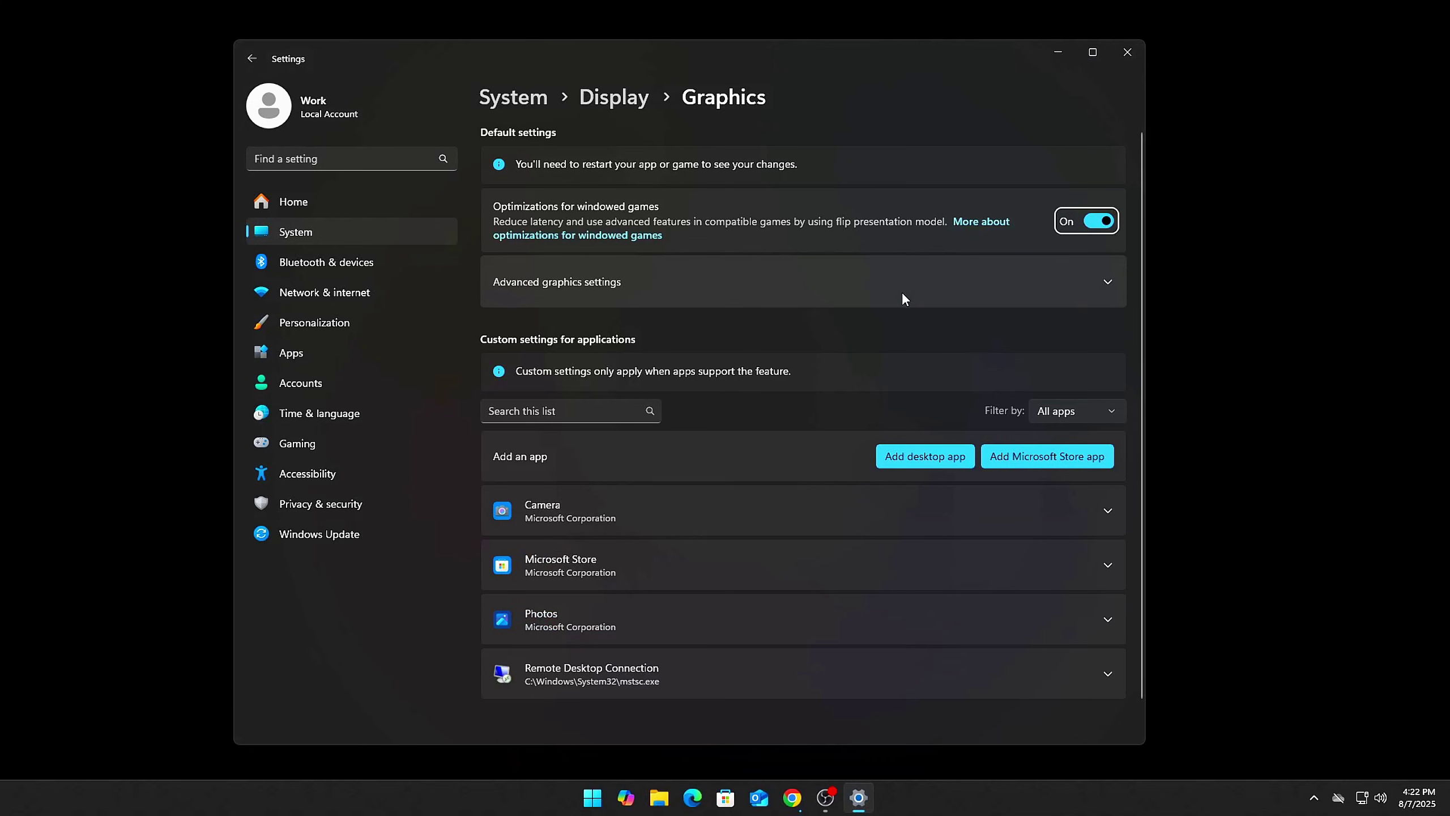
pyautogui.click(903, 294)
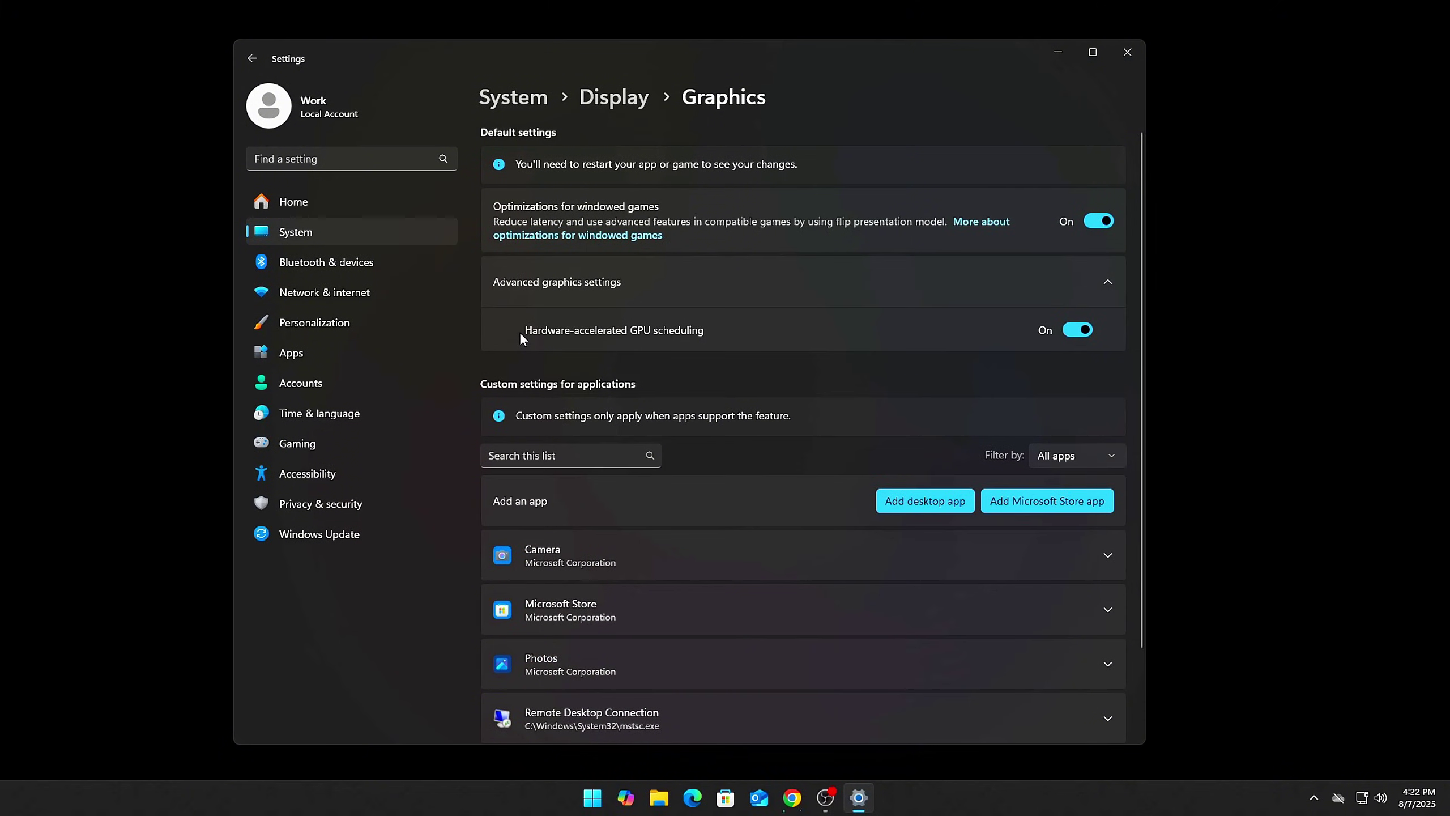
pyautogui.click(1079, 330)
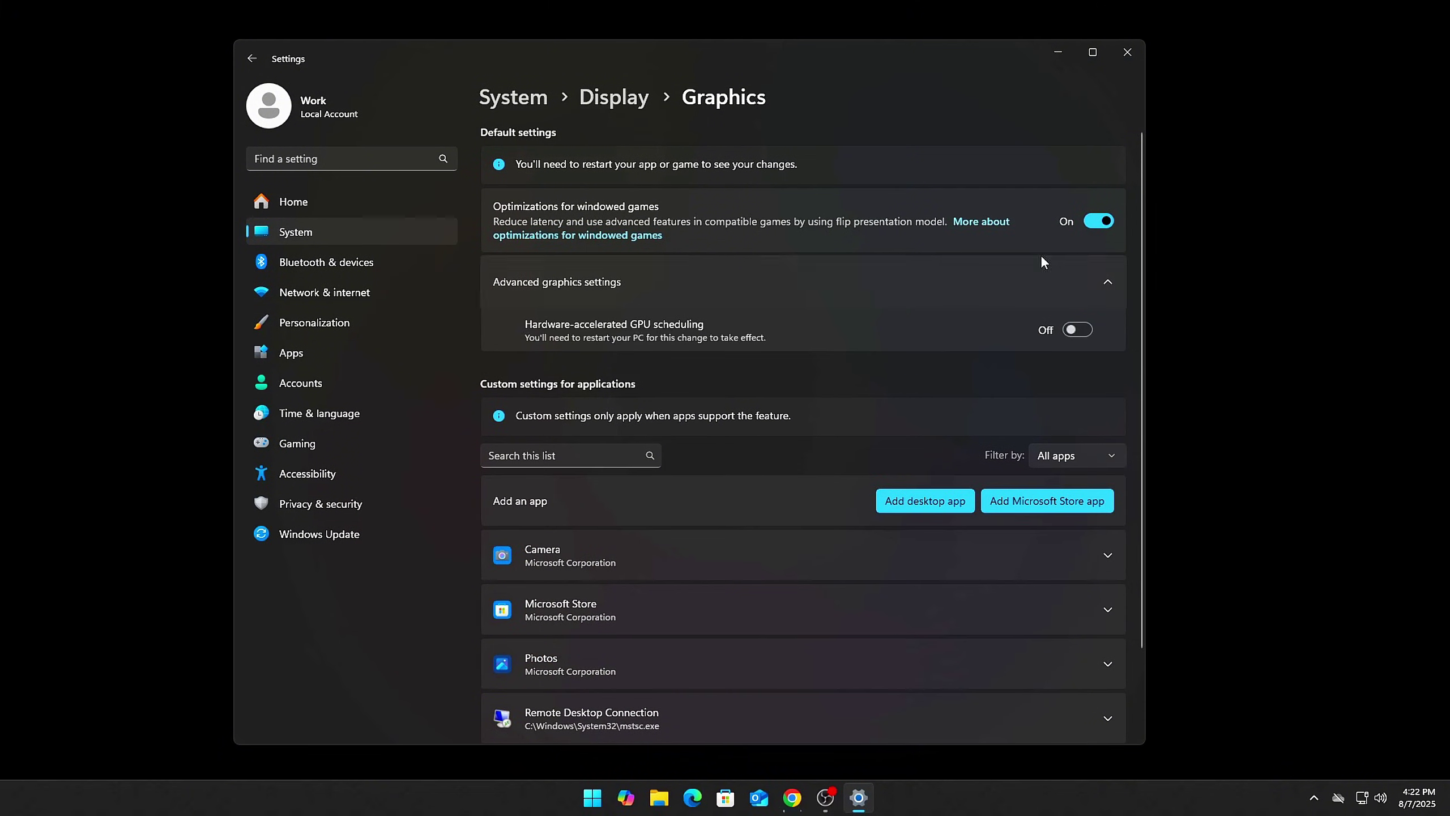
pyautogui.click(1074, 330)
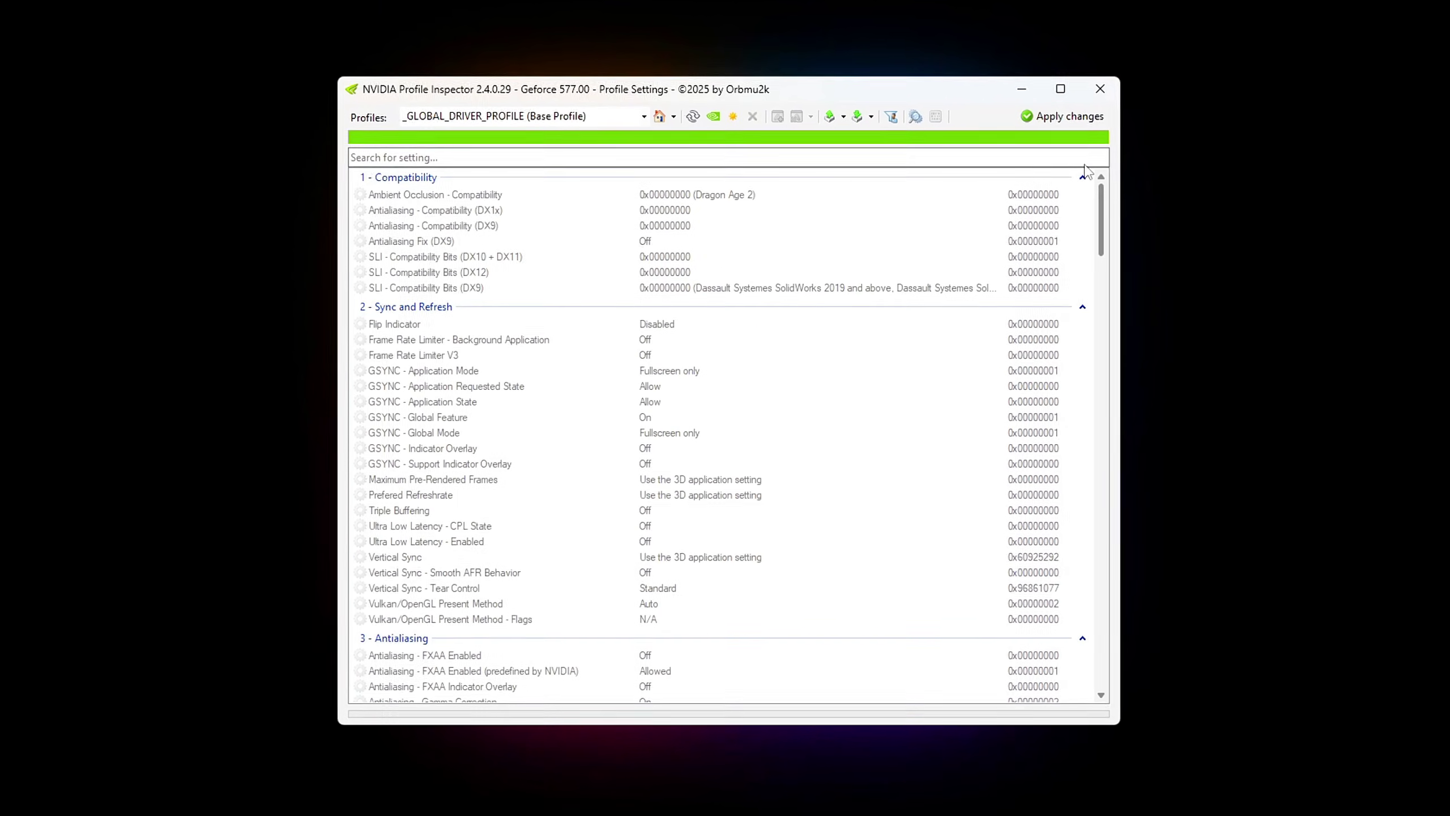
pyautogui.click(571, 108)
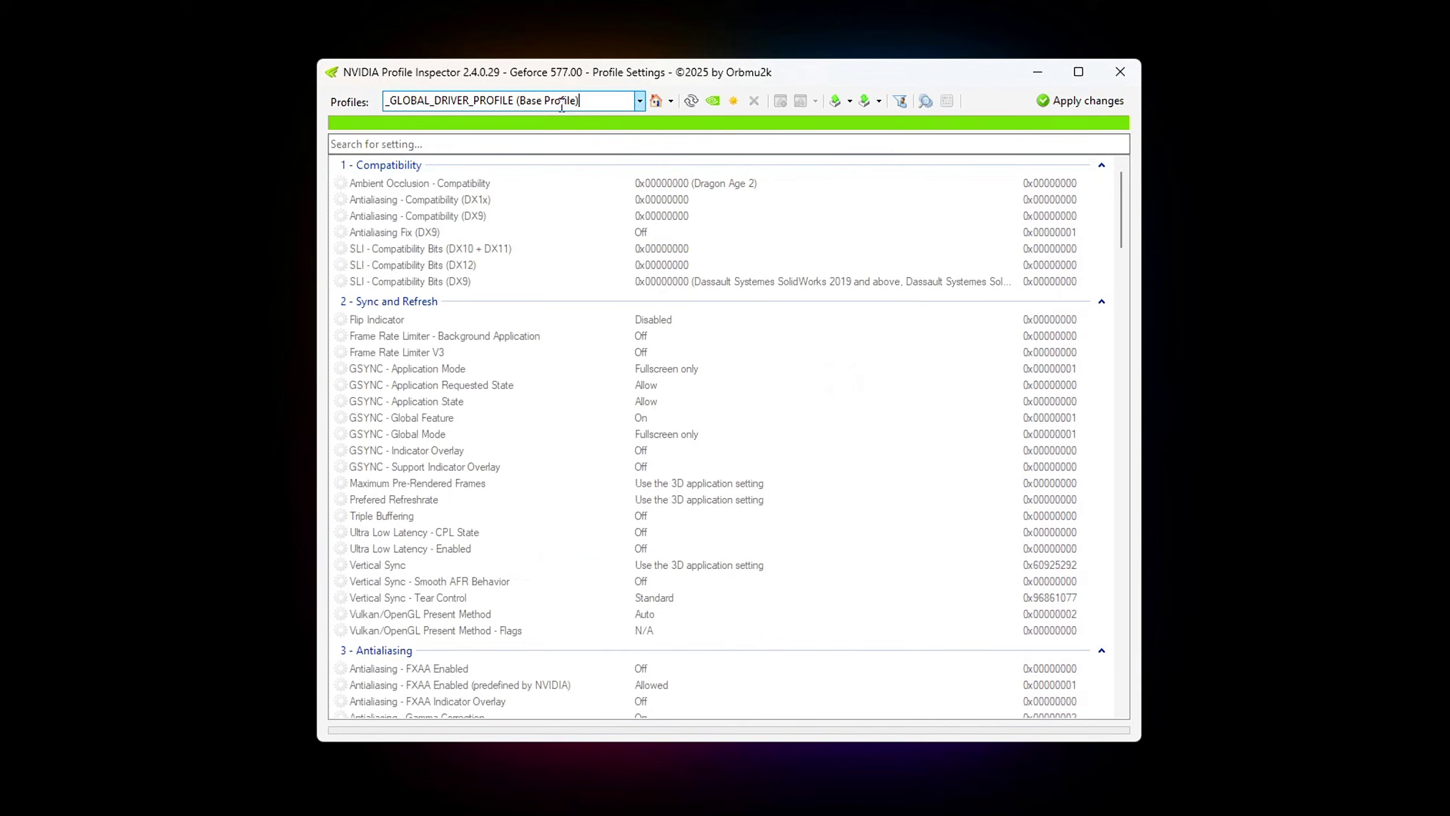
pyautogui.click(242, 180)
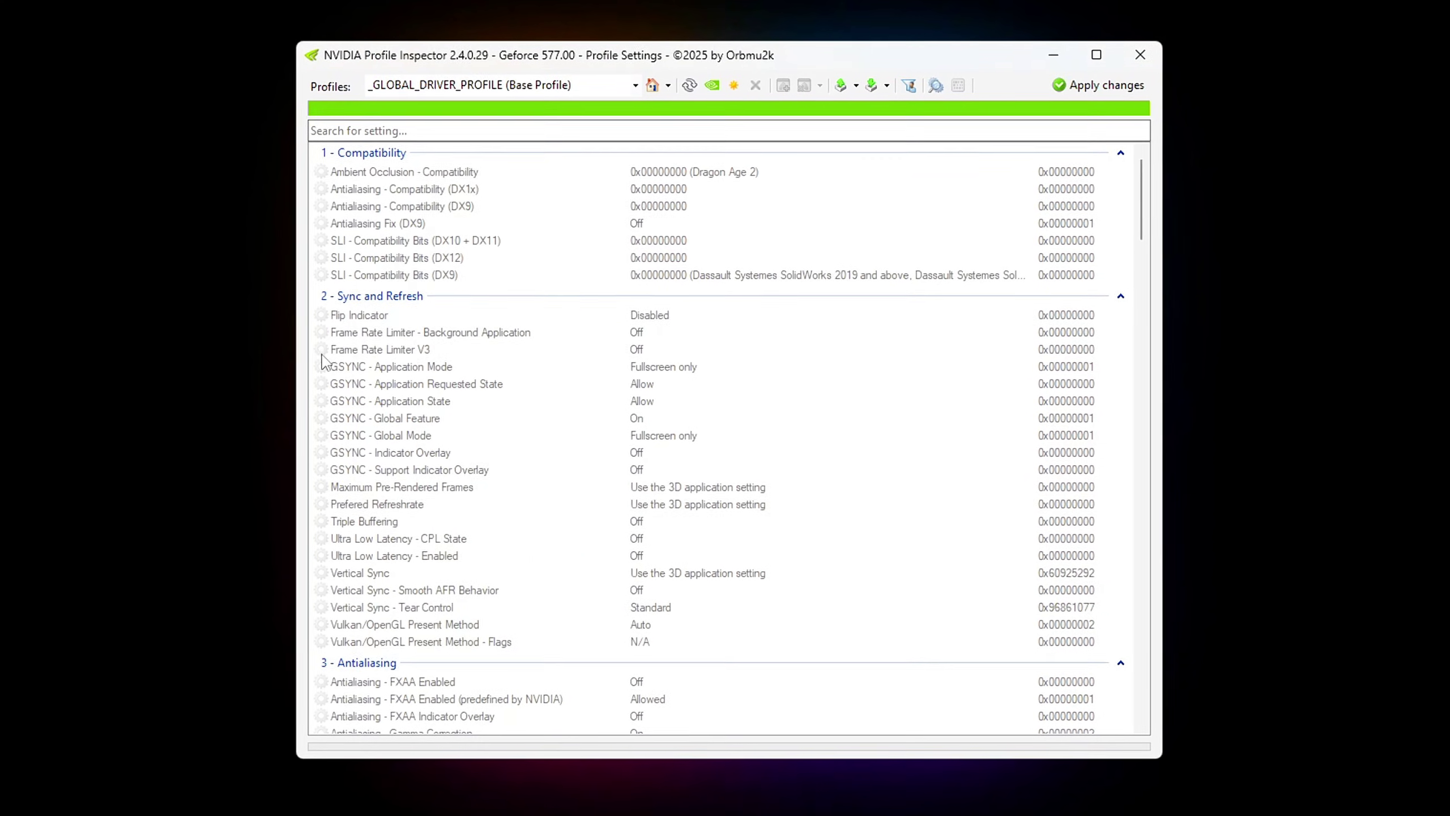
pyautogui.click(354, 349)
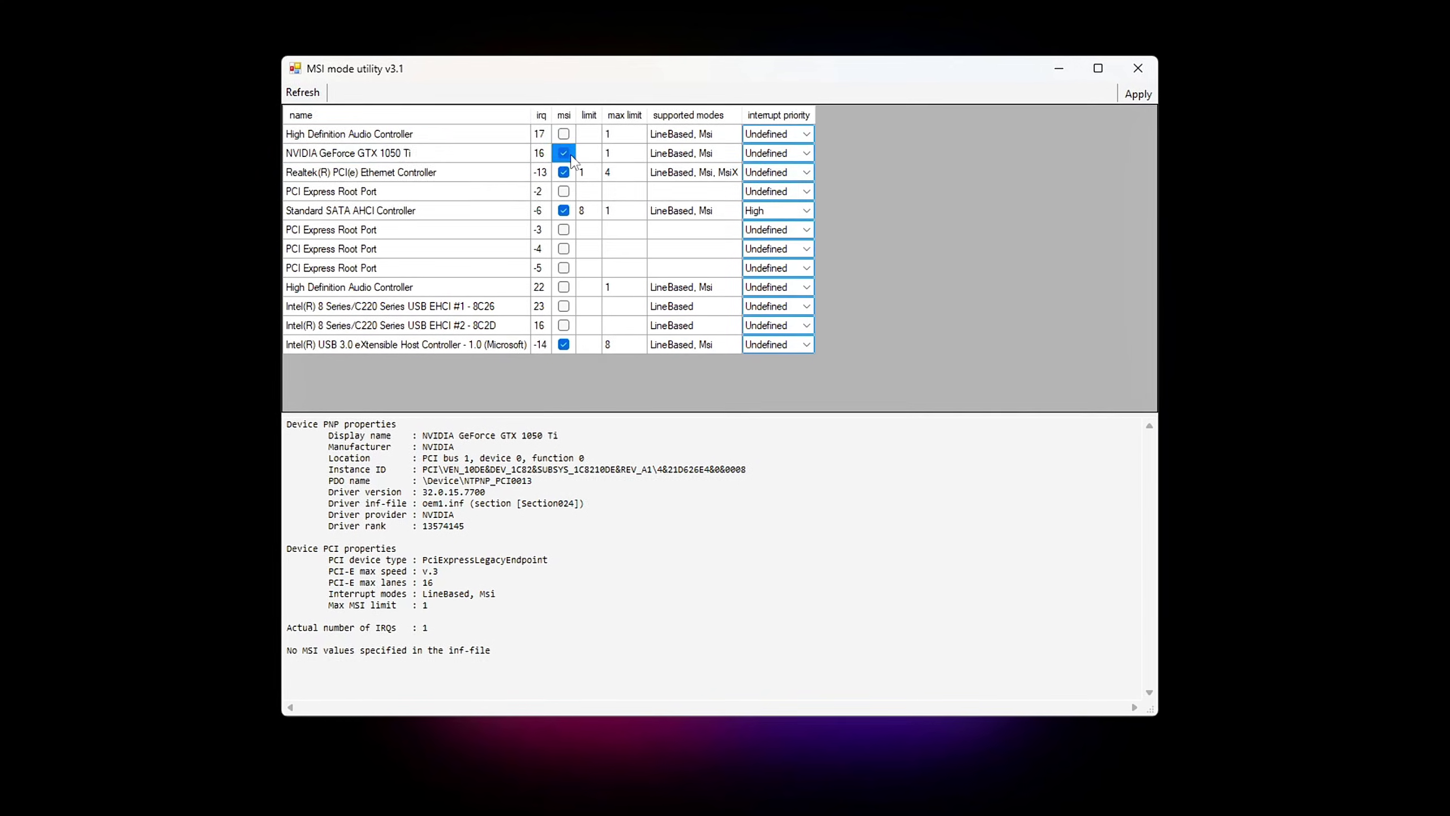
# - Choose High in the GTX 1050 Ti row's interrupt priority dropdown
pyautogui.click(776, 175)
pyautogui.click(807, 149)
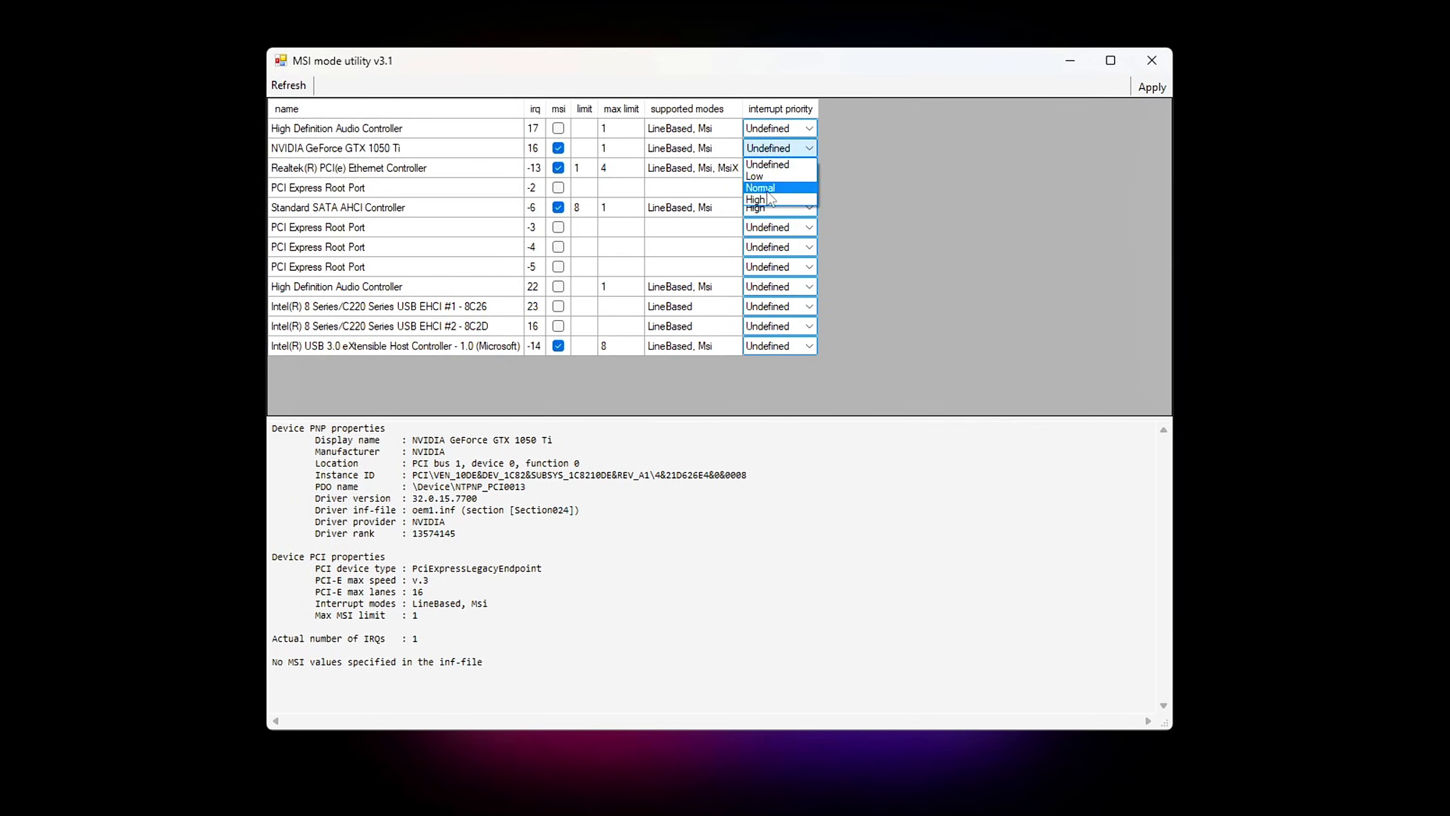
pyautogui.click(782, 199)
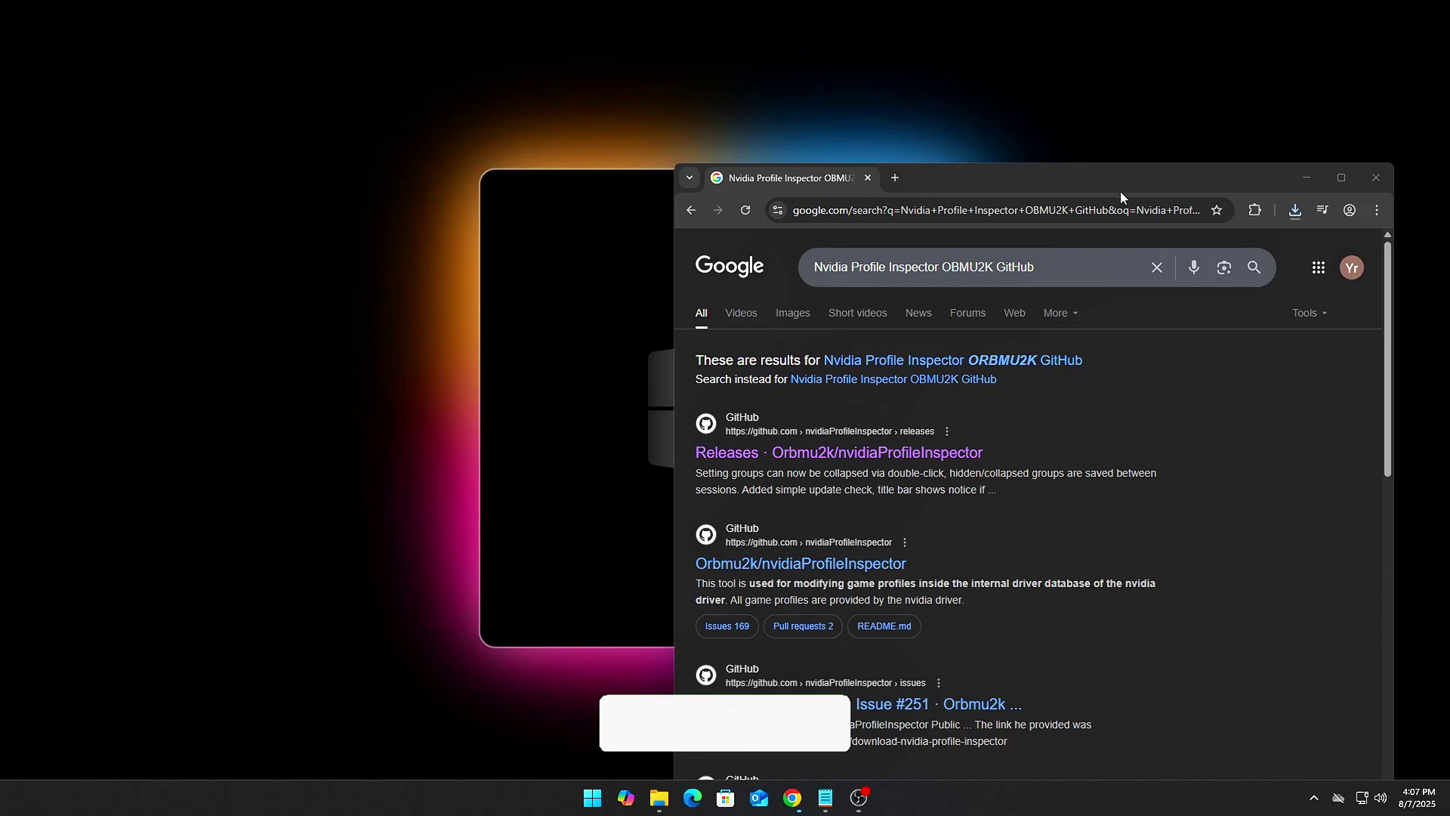
# - Center the Chrome window, rerun the search with the corrected project spelling, and open the GitHub Releases result
pyautogui.moveTo(1112, 191); pyautogui.dragTo(791, 86)
pyautogui.click(656, 259)
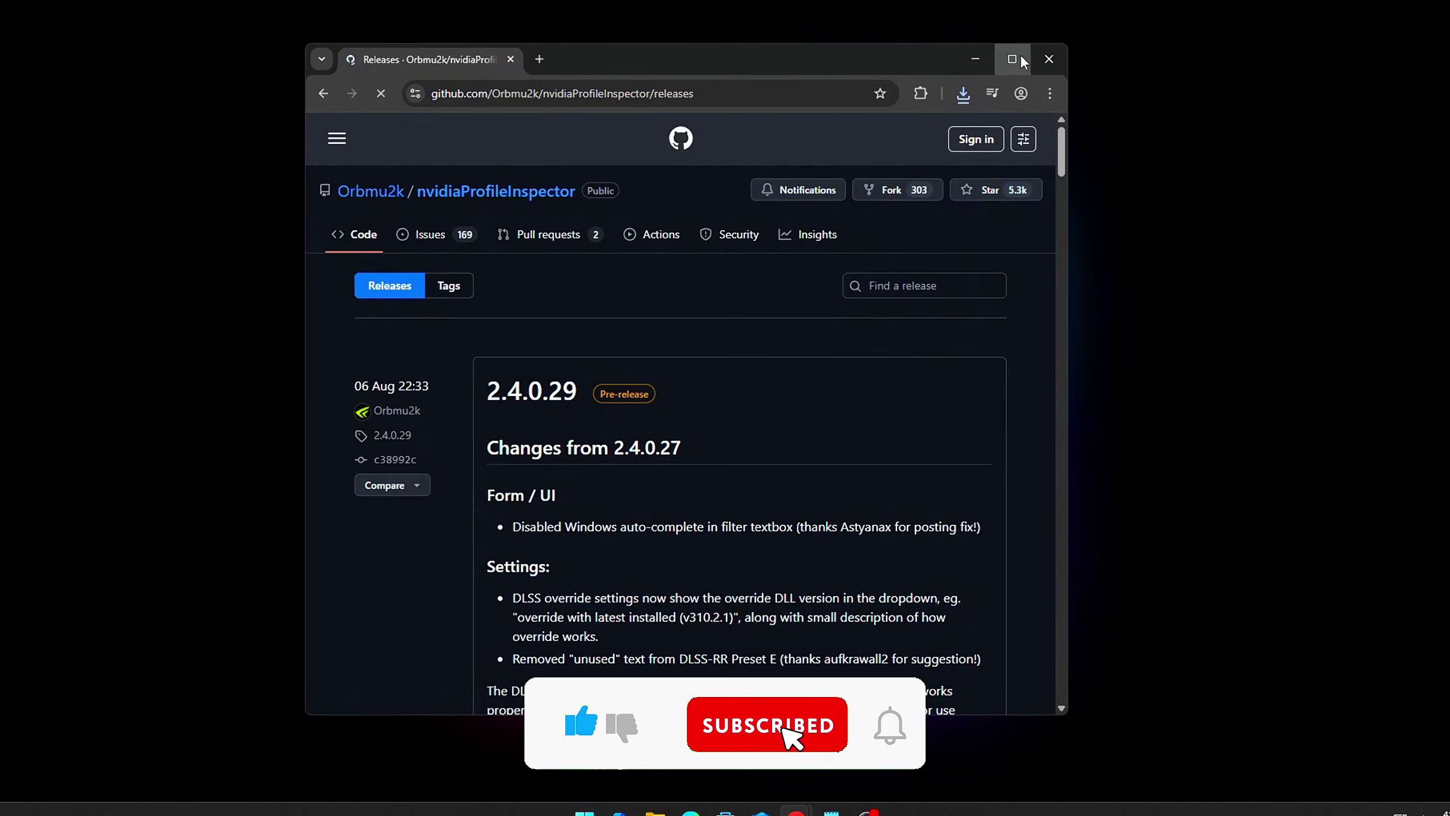
pyautogui.click(1009, 62)
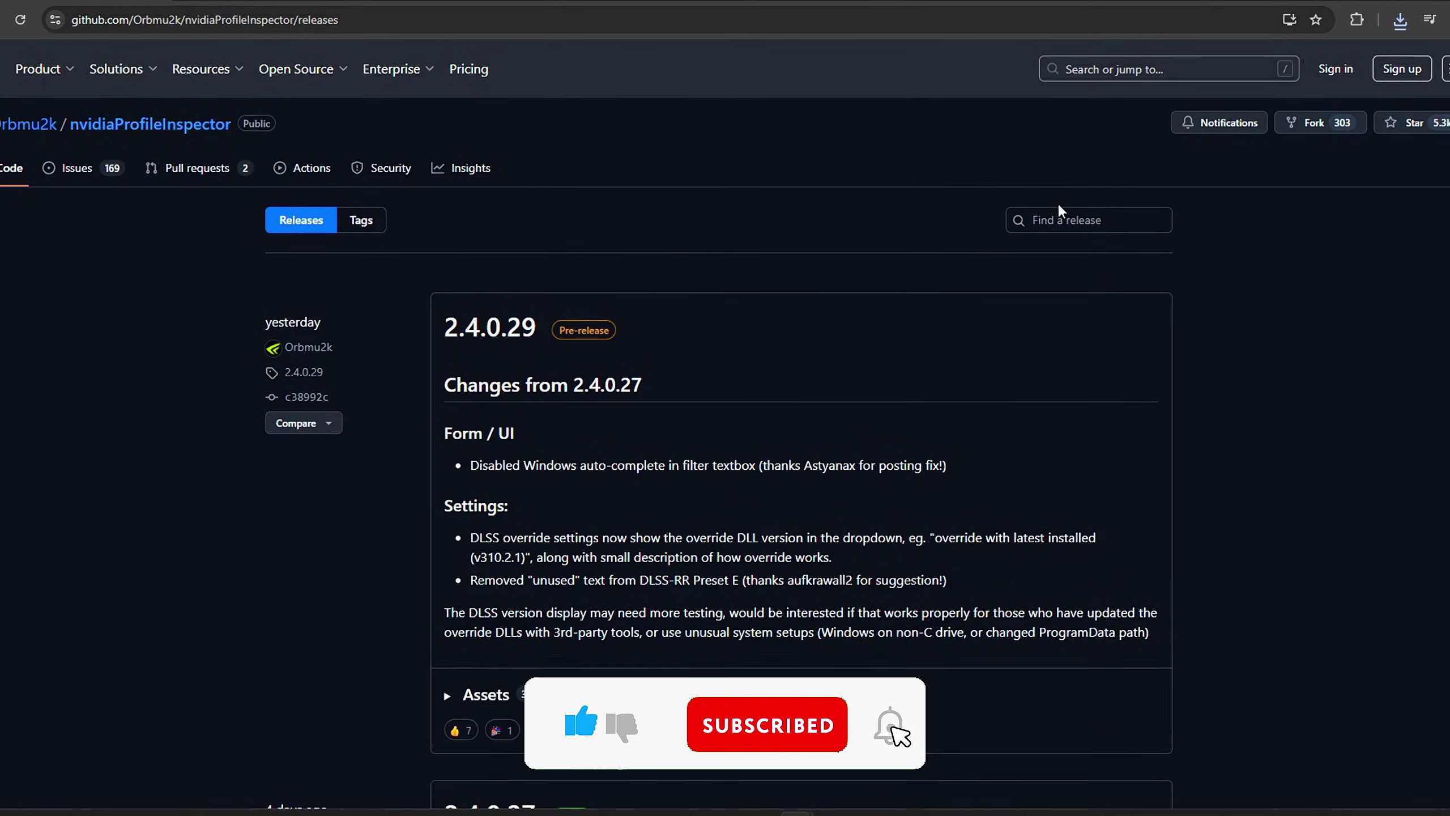
# - Scroll through the releases list, with the 2.4.0.29 pre-release above the 2.4.0.27 Latest release
pyautogui.scroll(-8, 1303, 207)
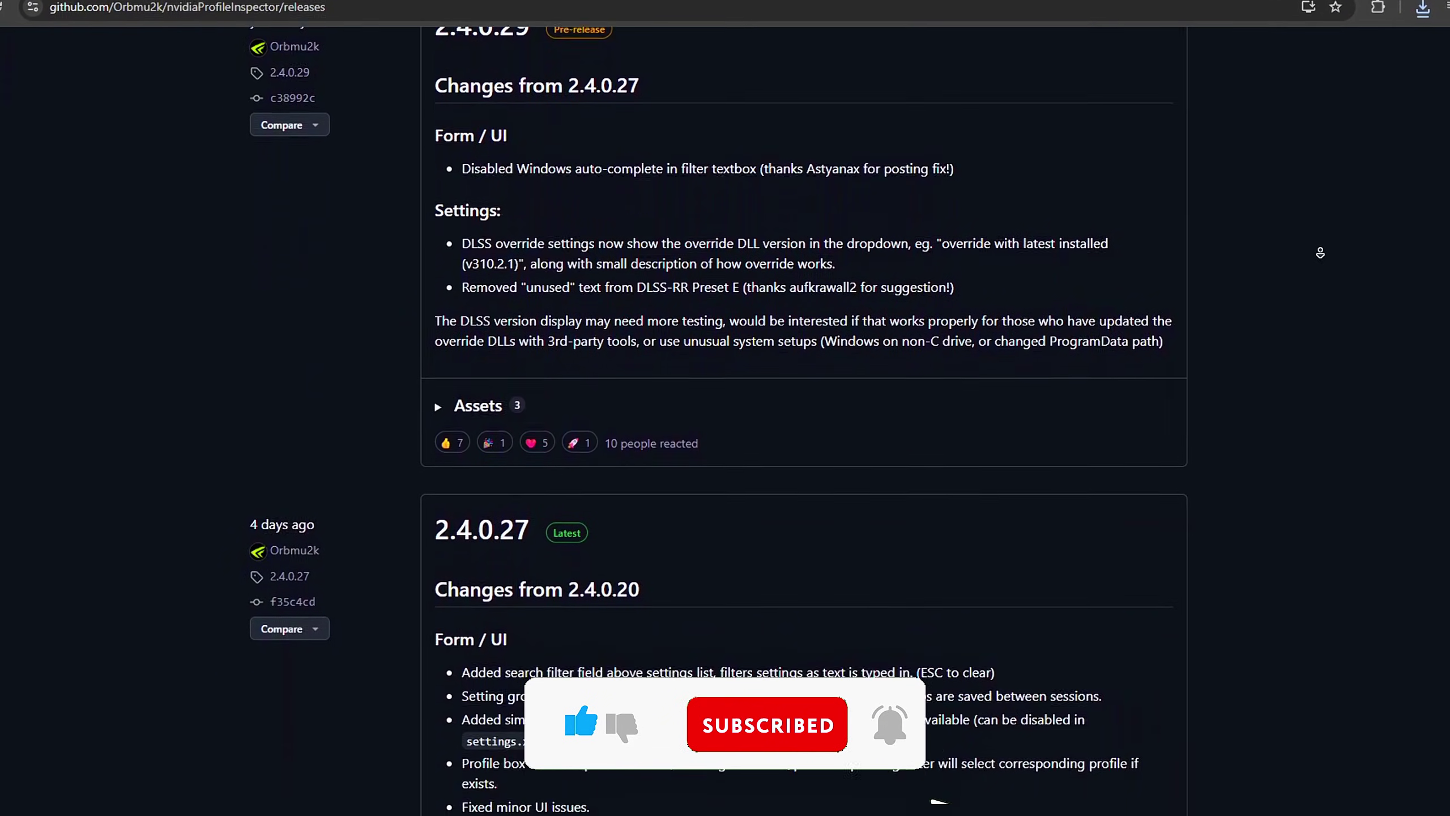
pyautogui.scroll(-8, 1325, 252)
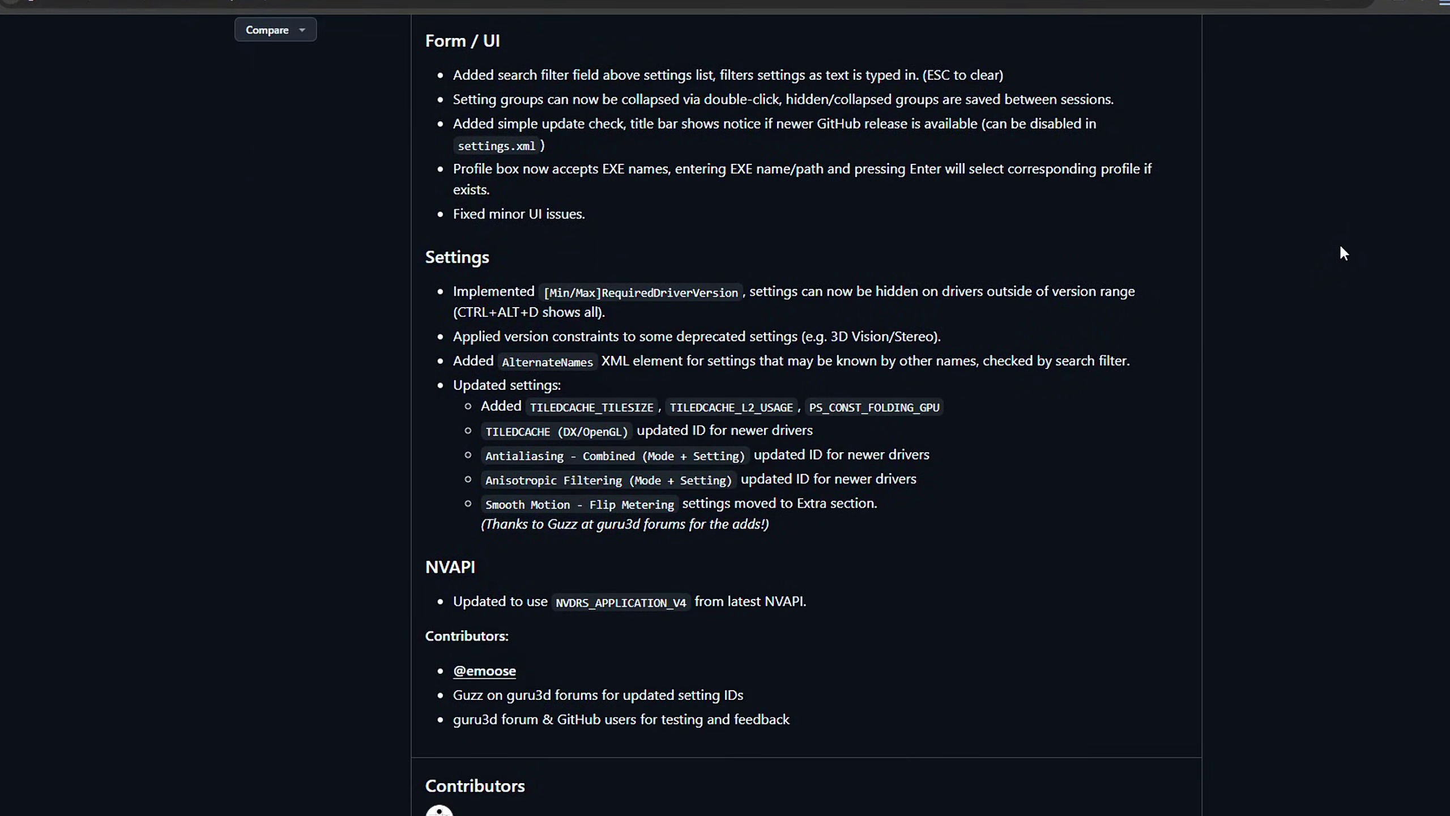
pyautogui.scroll(-10, 1332, 304)
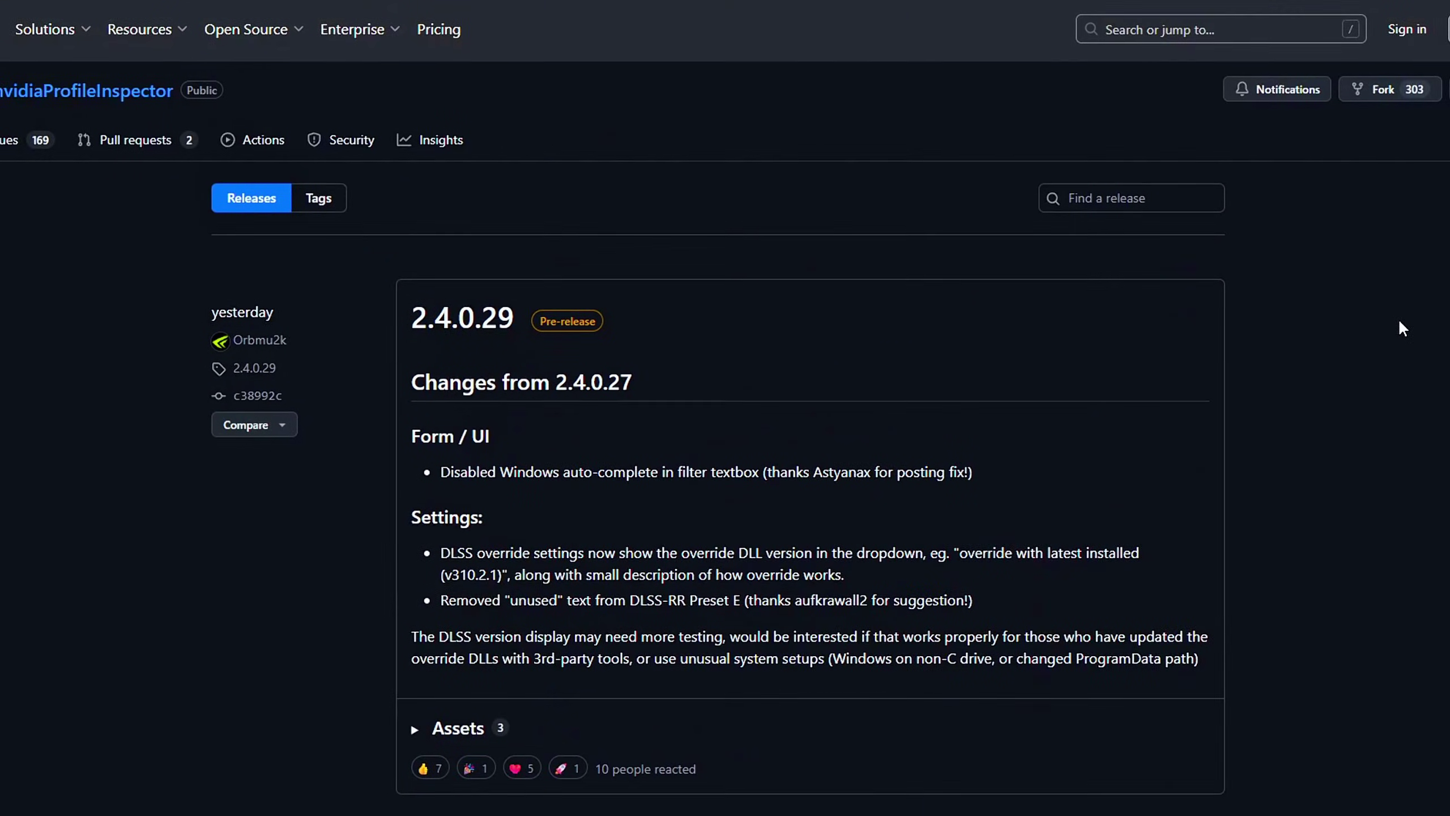
pyautogui.scroll(-4, 410, 722)
pyautogui.scroll(1, 408, 491)
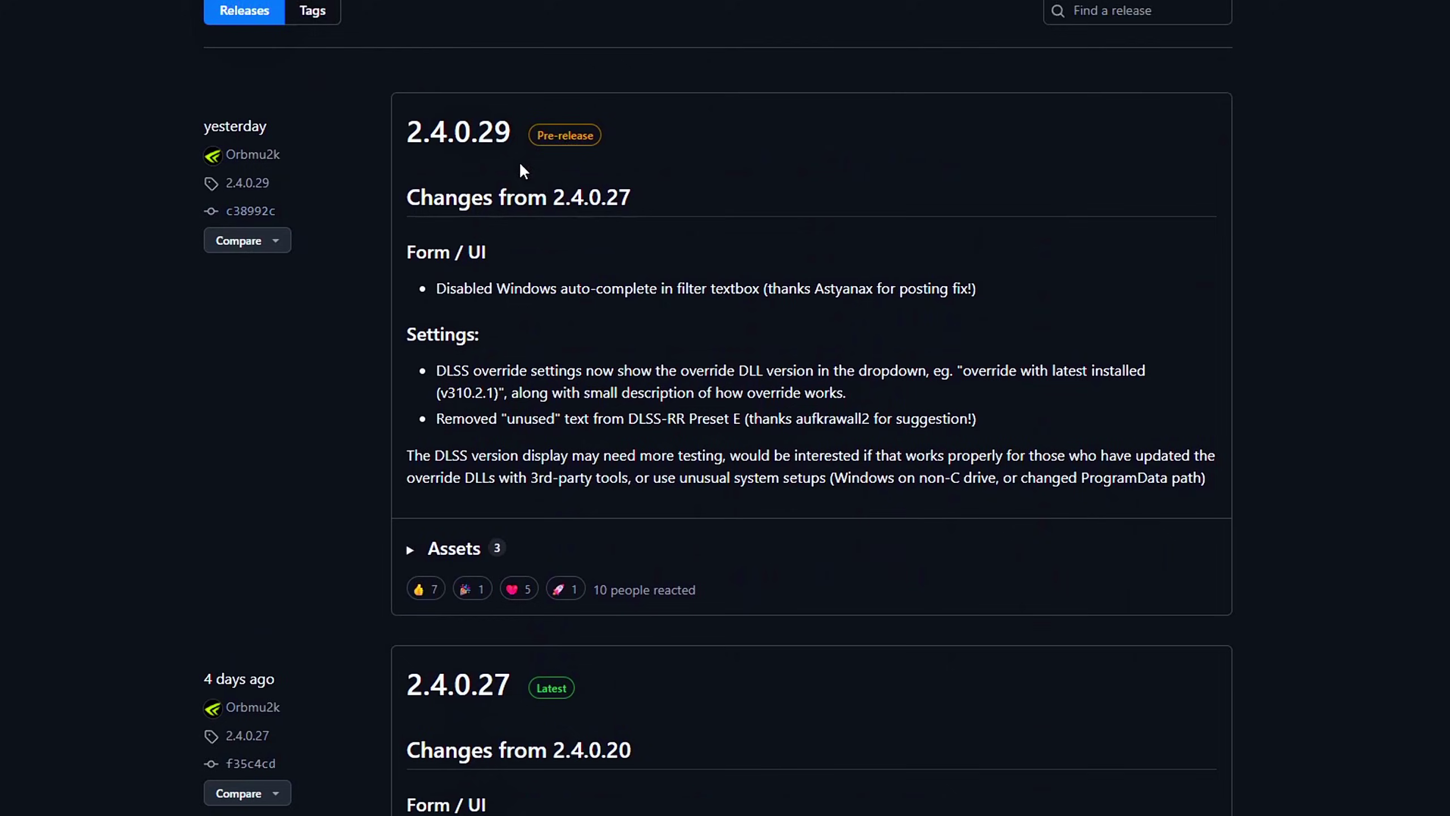
pyautogui.moveTo(514, 132); pyautogui.dragTo(405, 133)
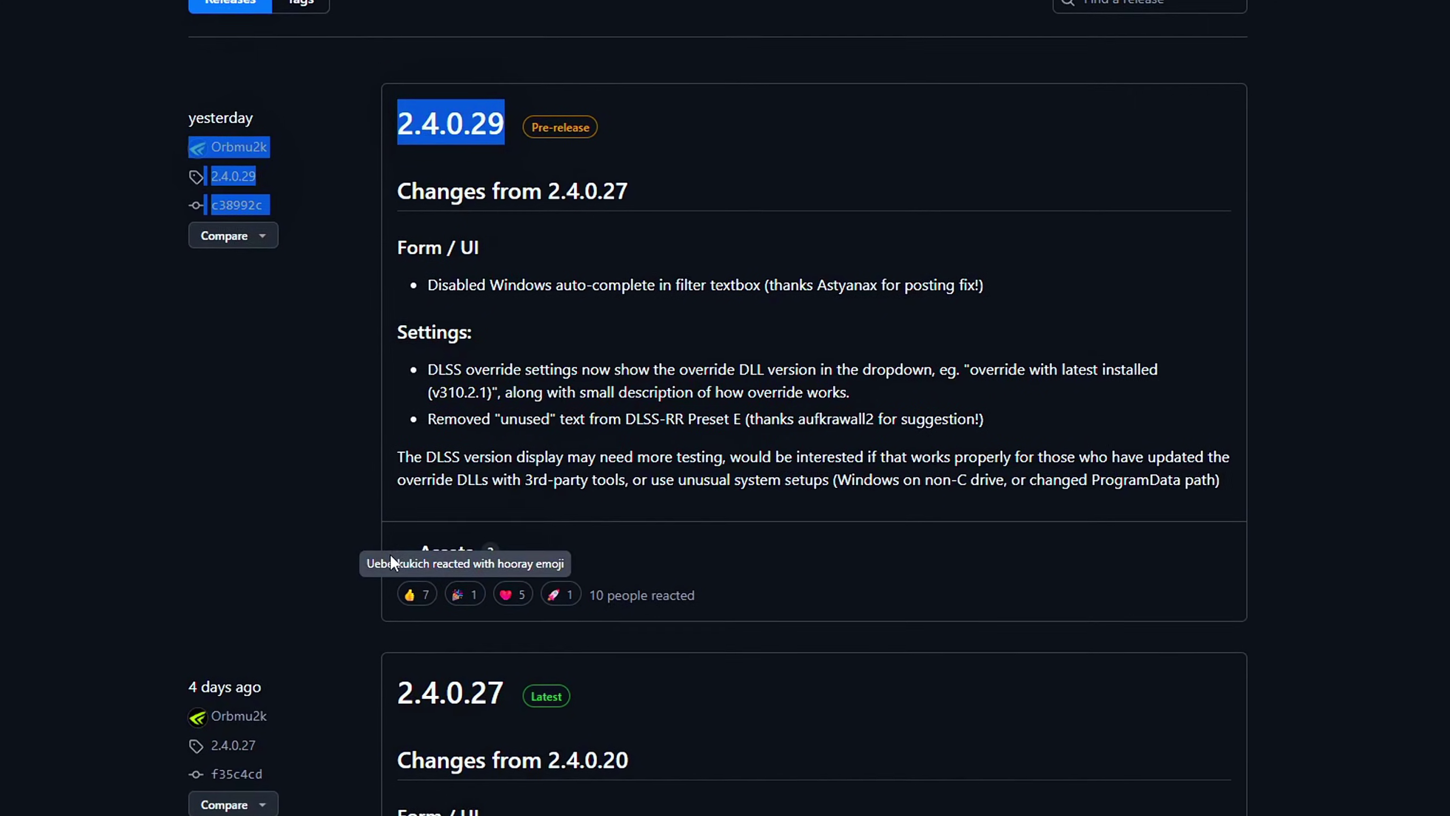
pyautogui.click(250, 525)
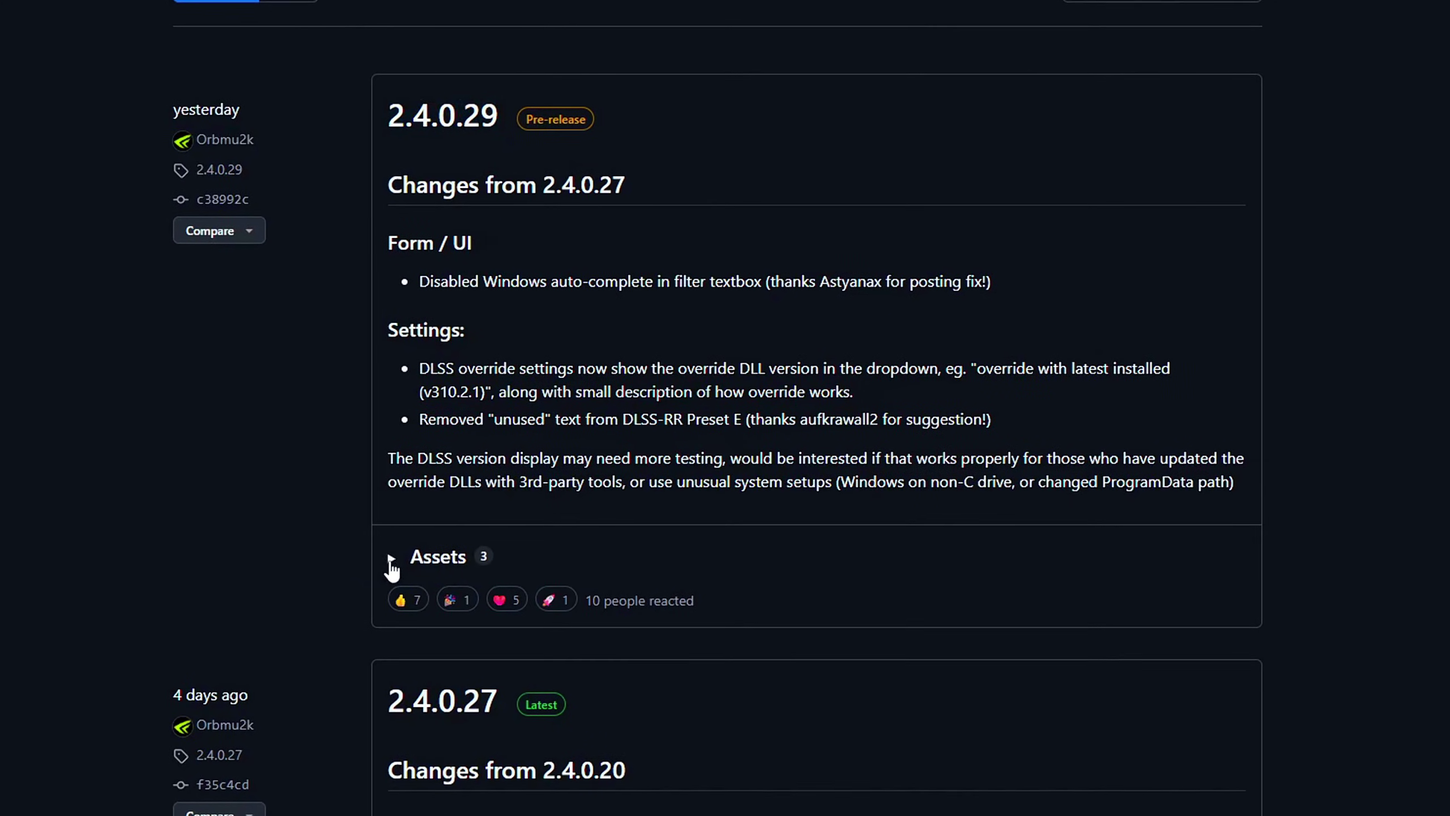